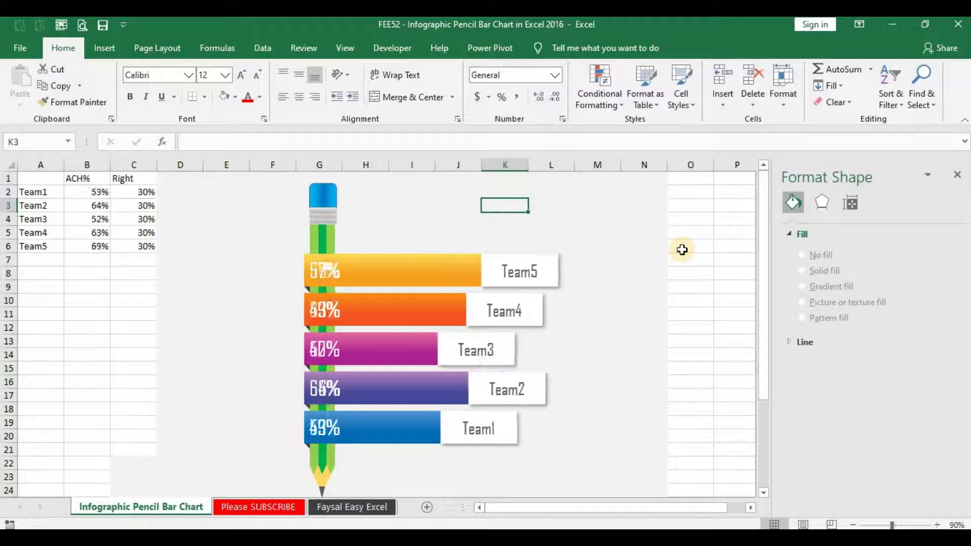
pyautogui.press('F9')
# Recalculate the random ACH% values five times with F9 to watch the pencil bars change.
pyautogui.press('F9')
pyautogui.press('F9')
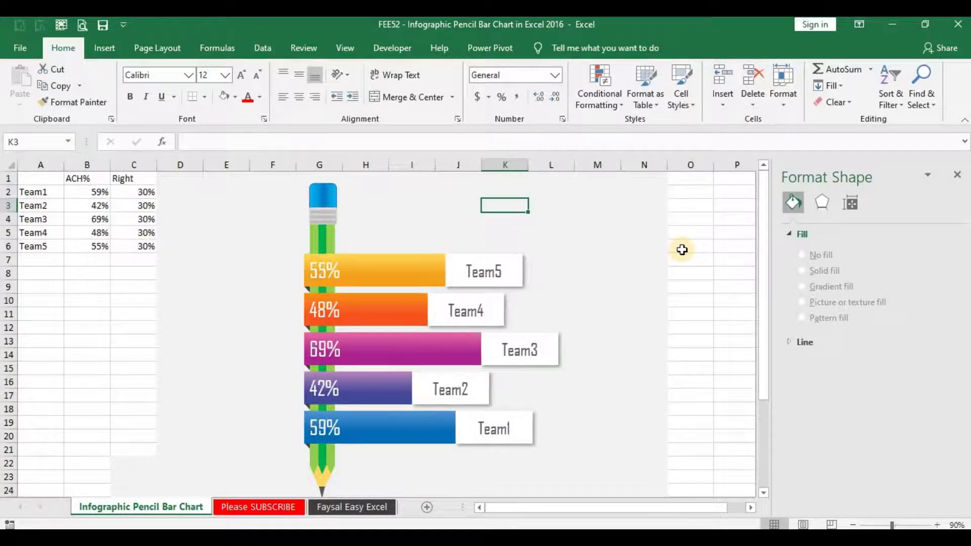
pyautogui.press('F9')
pyautogui.press('F9')
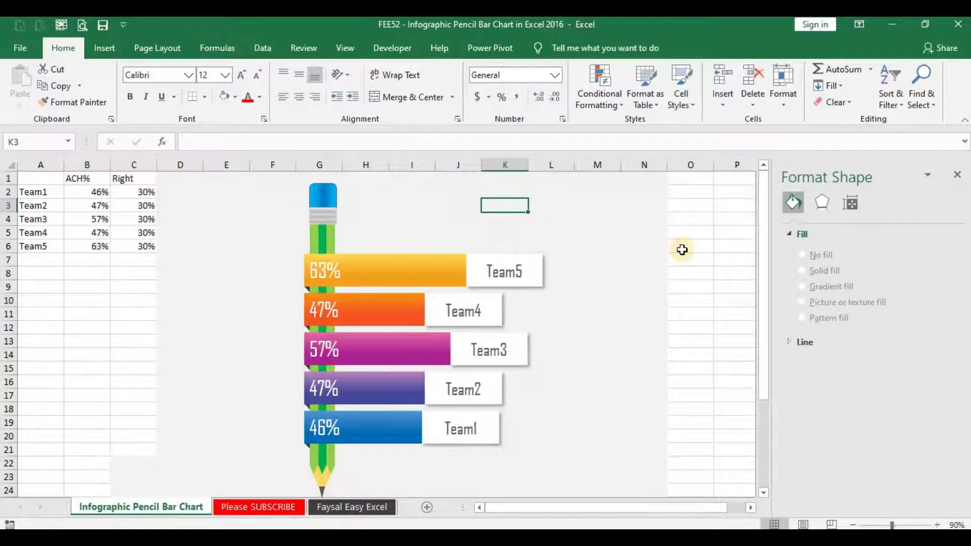
pyautogui.press('F9')
pyautogui.press('F9')
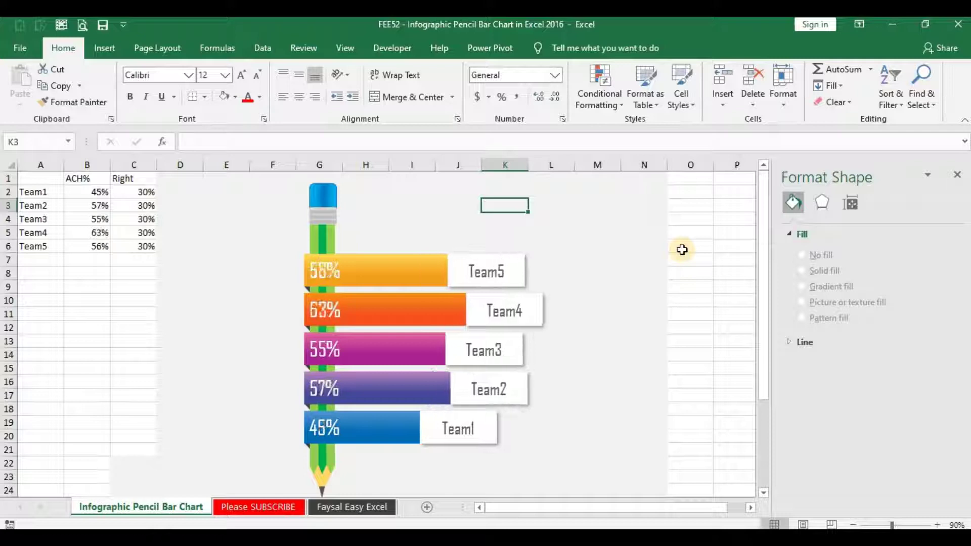
pyautogui.press('F9')
pyautogui.press('F9')
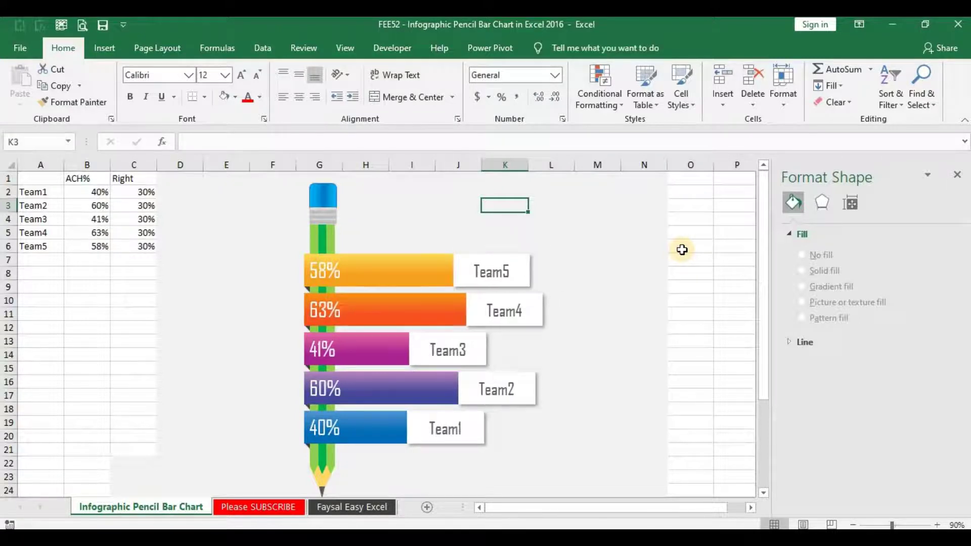
pyautogui.press('F9')
pyautogui.press('F9')
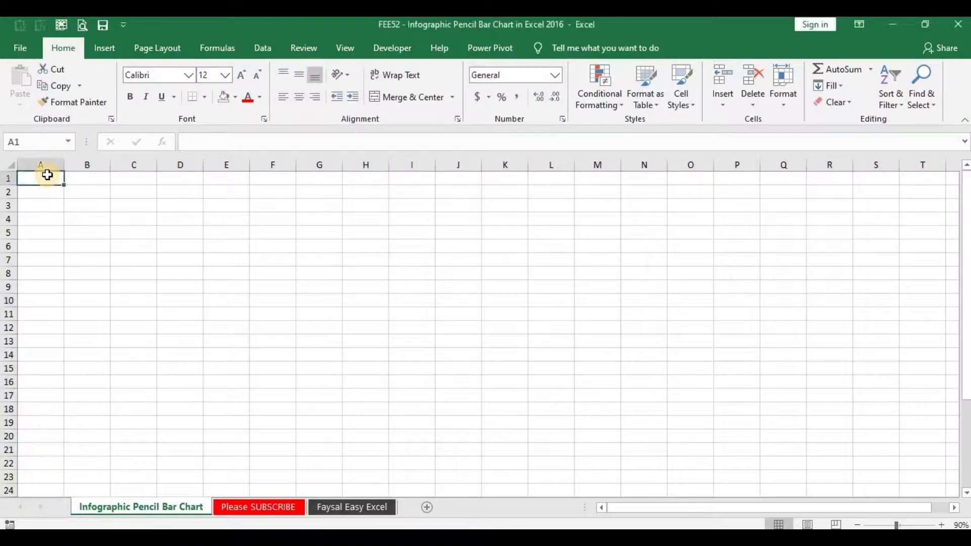
# Enter the team names Team1 through Team5 in A2:A6.
pyautogui.press('Down')
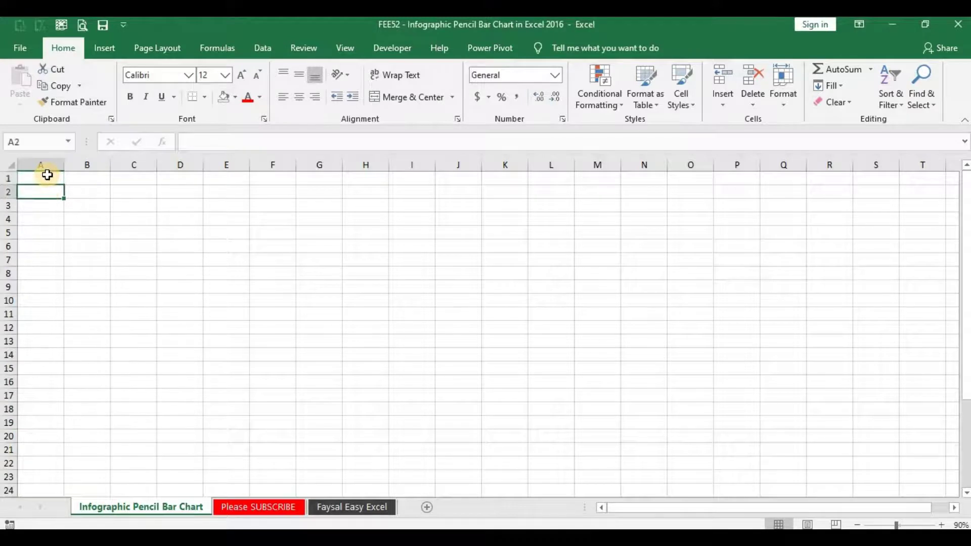
pyautogui.write('Tea')
pyautogui.press('Return')
pyautogui.write('Team1')
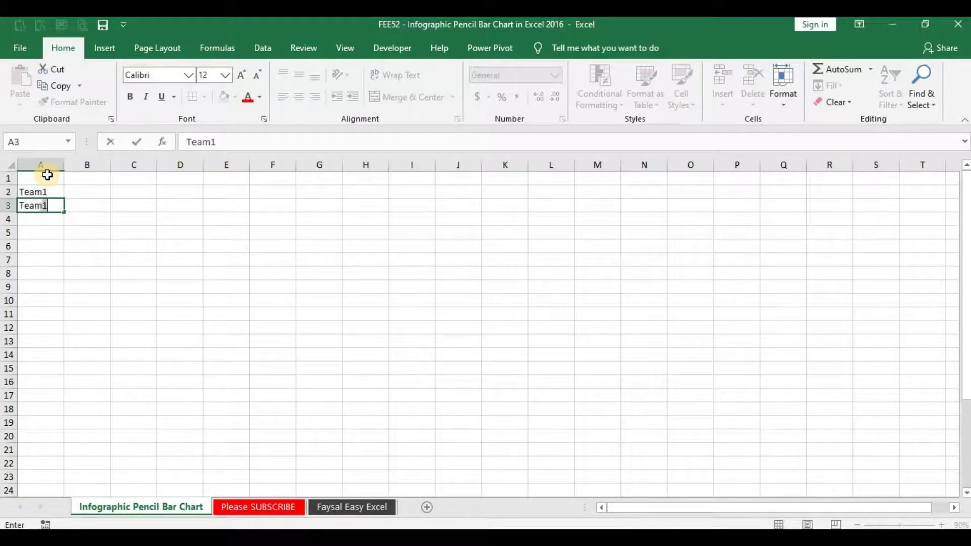
pyautogui.write('2')
pyautogui.press('Return')
pyautogui.write('3')
pyautogui.press('Return')
pyautogui.write('Tea')
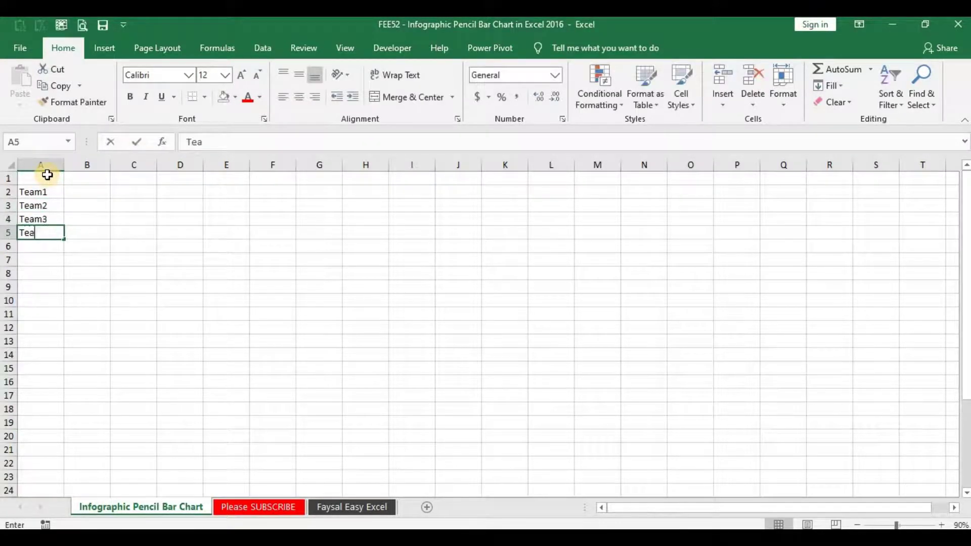
pyautogui.write('m4')
pyautogui.press('Return')
pyautogui.write('Team5')
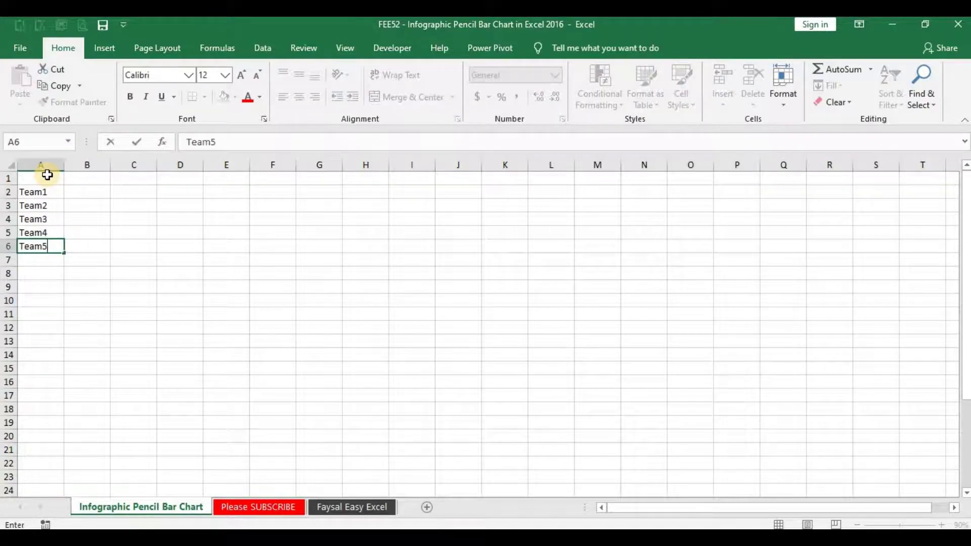
pyautogui.press('Tab')
# Add the column headers ACH% and Right.
pyautogui.hotkey('ctrl', 'Up')
pyautogui.write('ACH%')
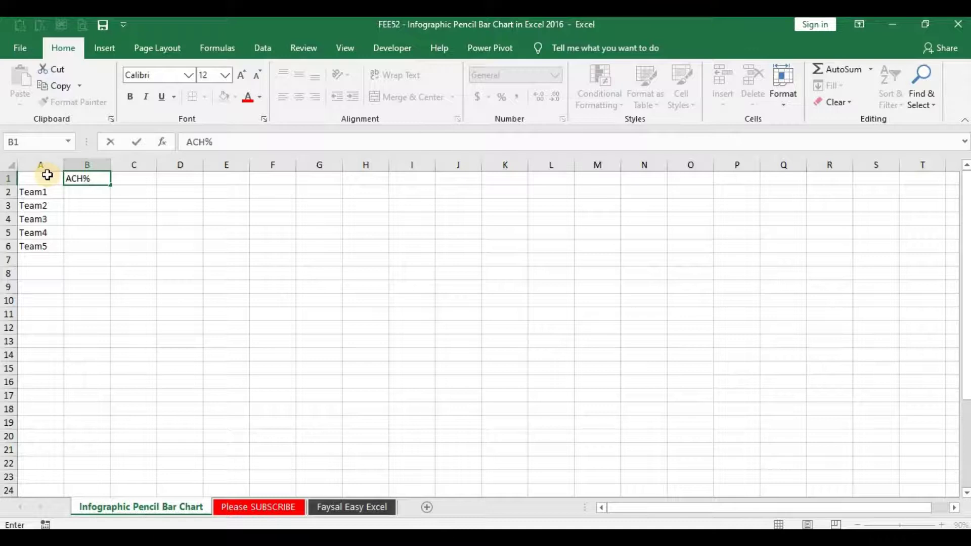
pyautogui.press('Tab')
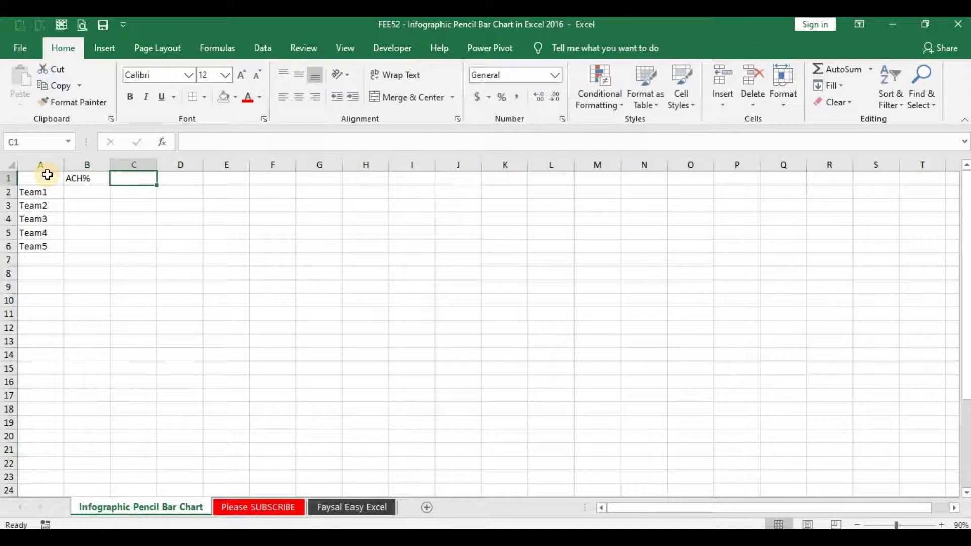
pyautogui.write('Right')
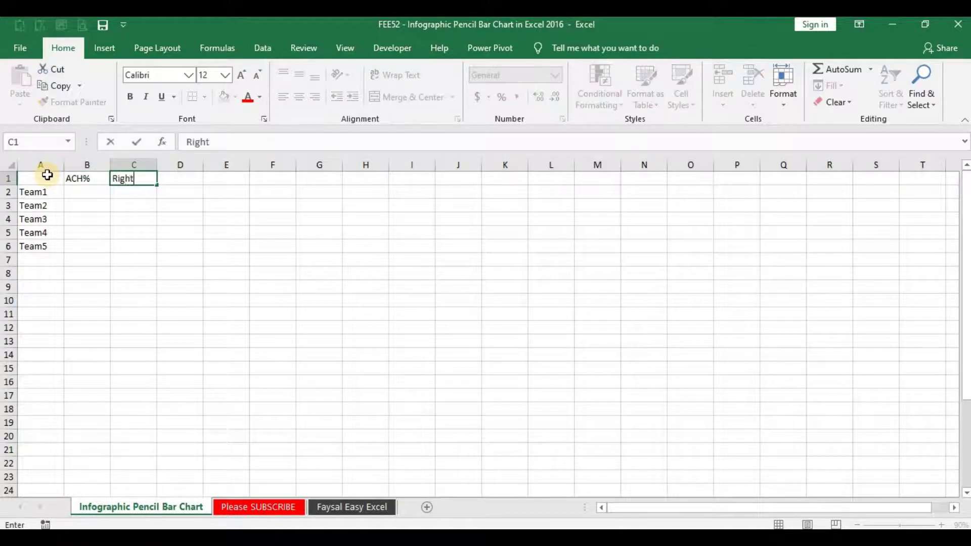
pyautogui.press('Return')
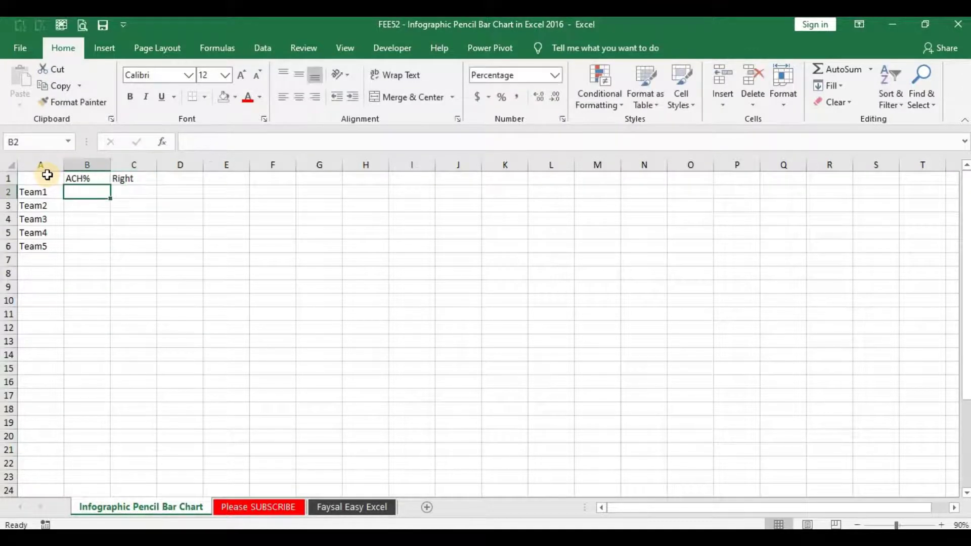
# Enter =RANDBETWEEN(40,70)/100 in B2 and 30% in C2.
pyautogui.write('=randbetwe')
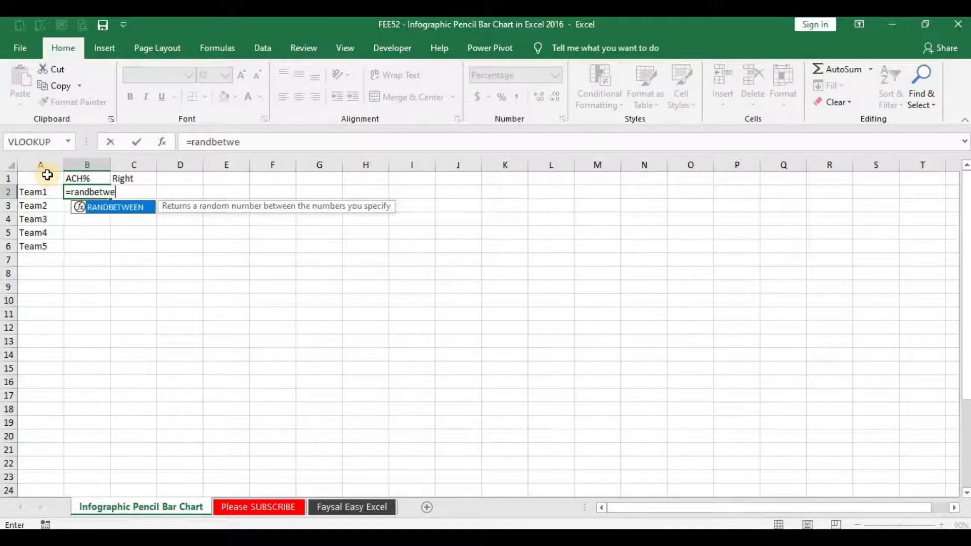
pyautogui.press('Tab')
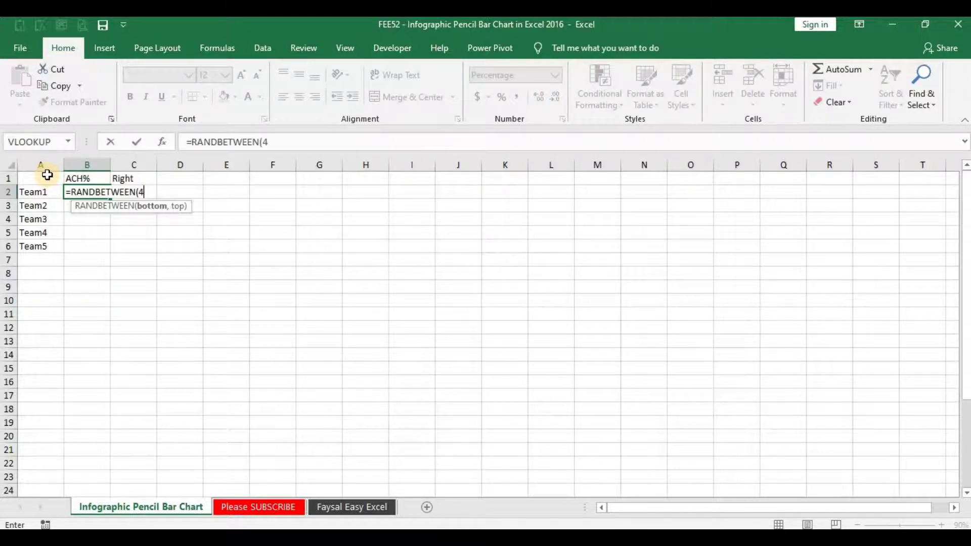
pyautogui.write('0,70')
pyautogui.write(')/10')
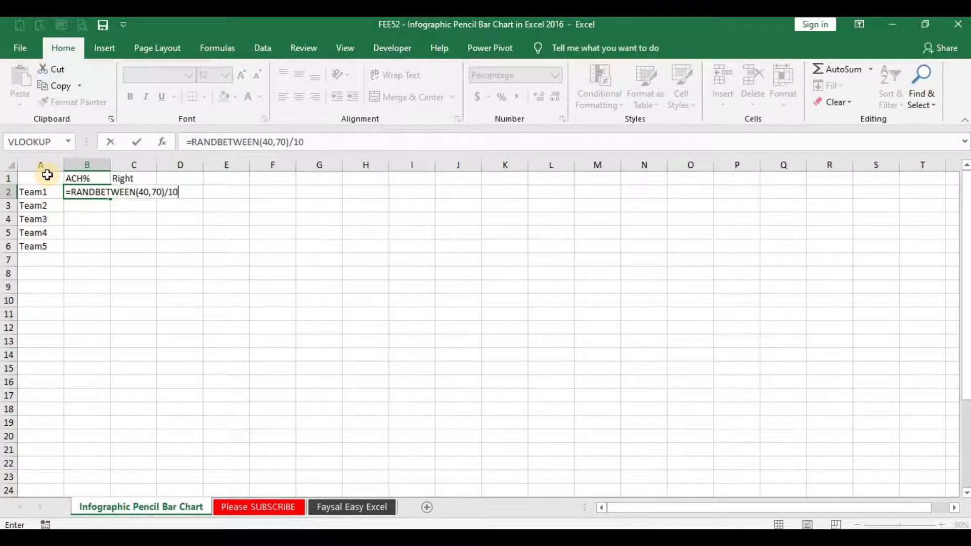
pyautogui.press('Return')
pyautogui.press('Up')
pyautogui.press('Right')
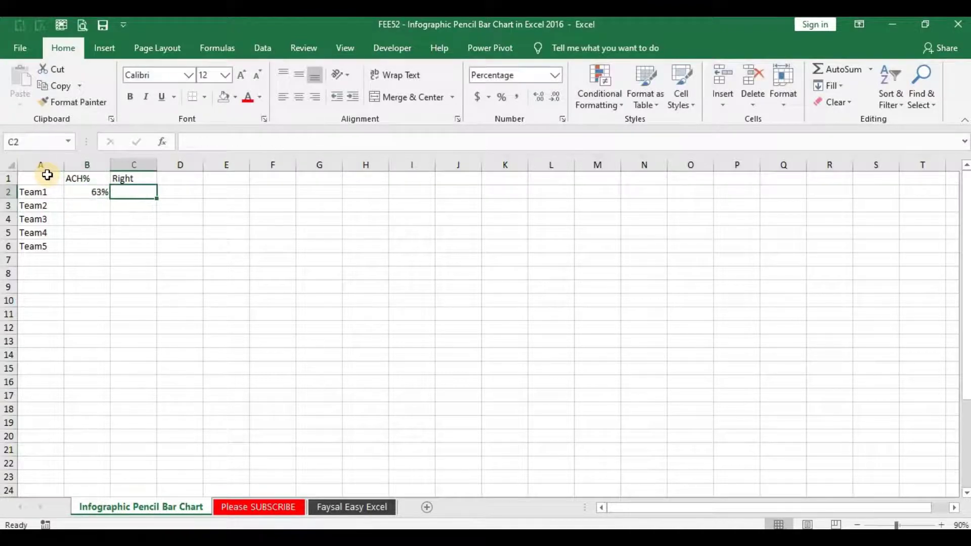
pyautogui.write('30')
pyautogui.press('Return')
# Fill B2:C2 down to row 6 with Ctrl+D, then select the table A1:C6.
pyautogui.press('Up')
pyautogui.press('Left')
pyautogui.hotkey('shift', 'Right')
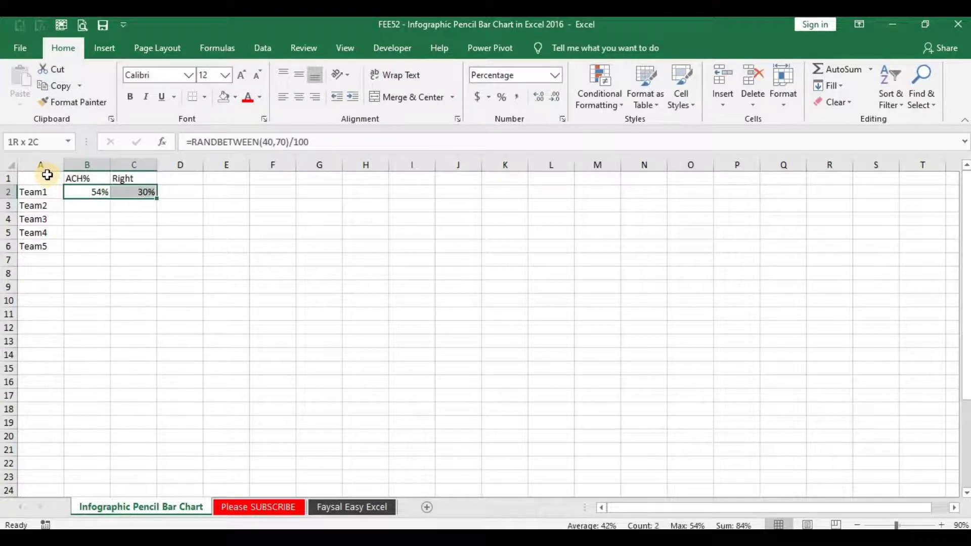
pyautogui.hotkey('shift', 'Down')
pyautogui.hotkey('shift', 'Down')
pyautogui.hotkey('shift', 'Down')
pyautogui.hotkey('ctrl', 'd')
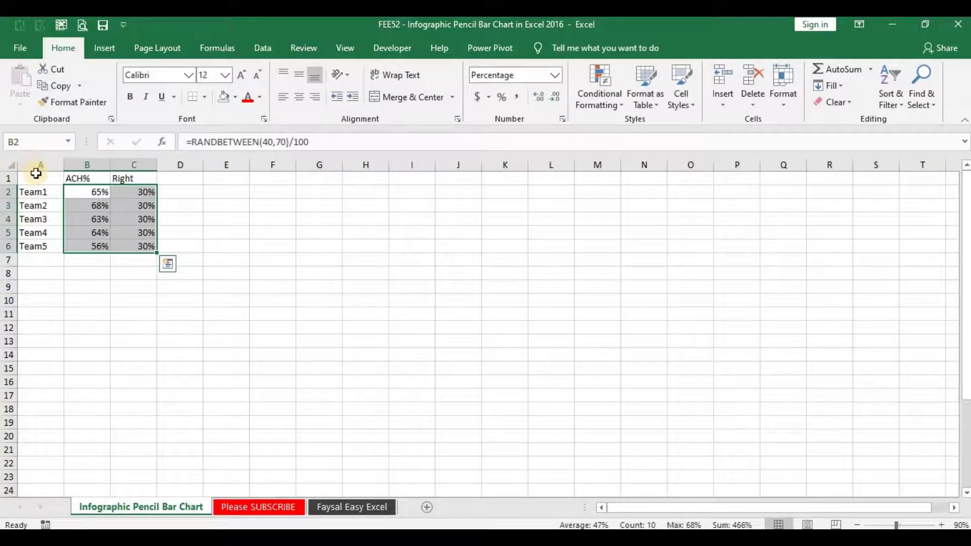
pyautogui.moveTo(41, 181); pyautogui.dragTo(144, 246)
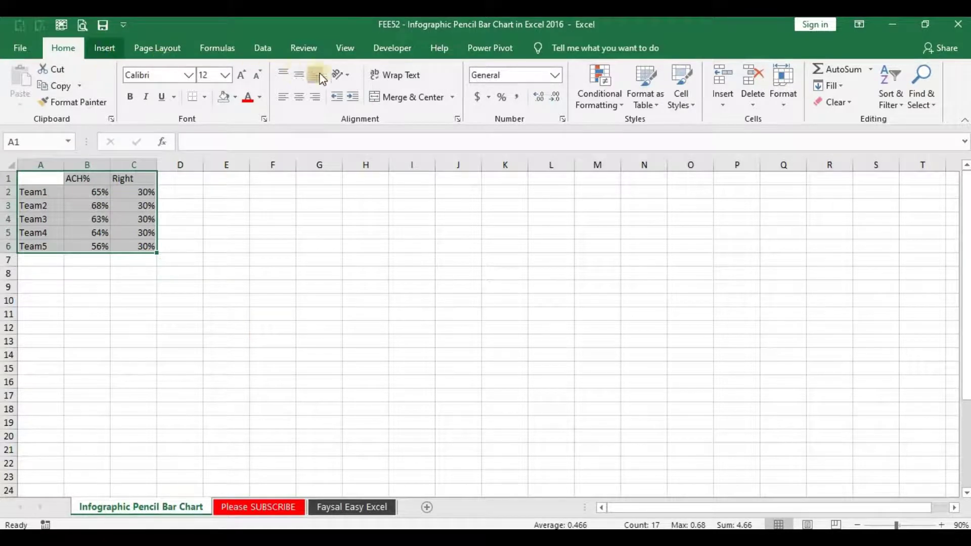
# Insert a stacked bar chart of the table and place it below the data.
pyautogui.click(104, 47)
pyautogui.click(434, 69)
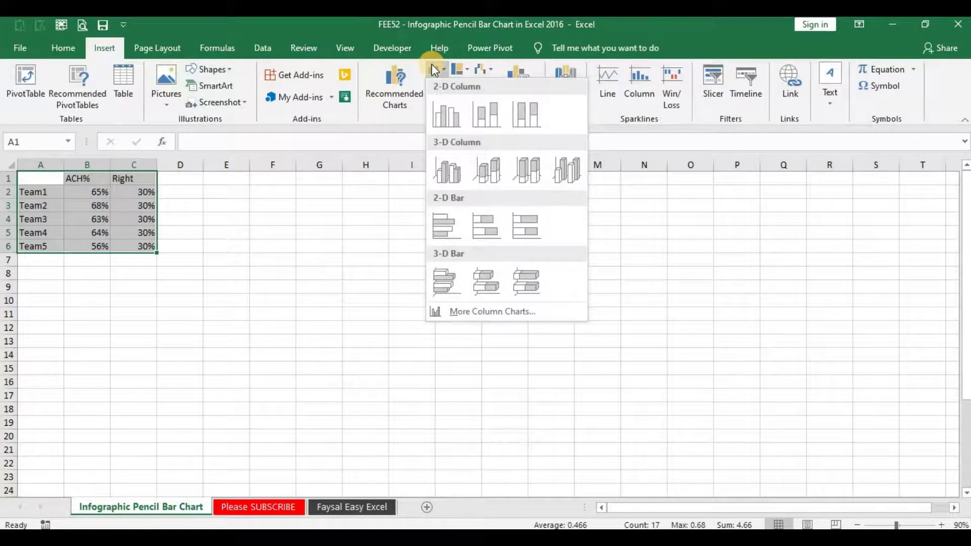
pyautogui.click(503, 225)
pyautogui.moveTo(459, 233); pyautogui.dragTo(453, 315)
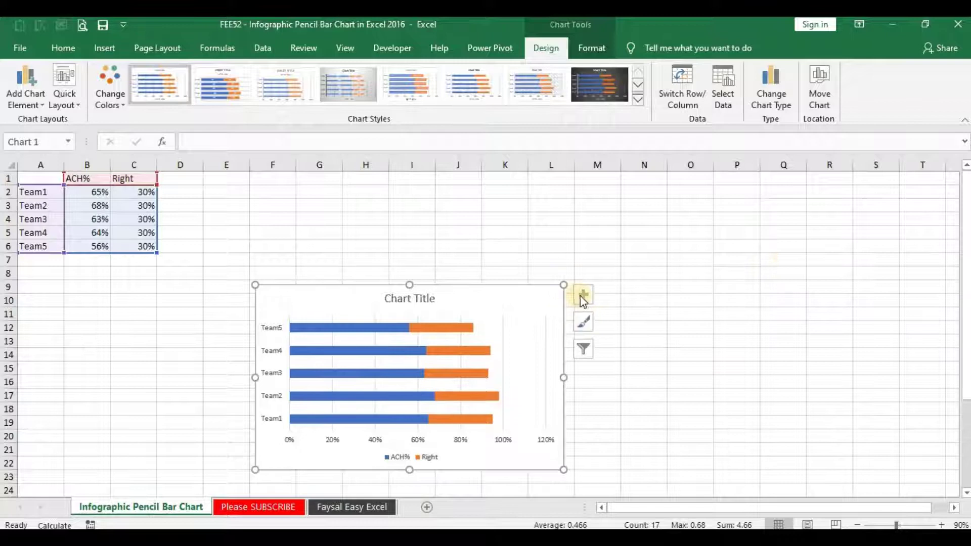
# Zoom the sheet back in, nudge the chart up slightly, and select its horizontal axis.
pyautogui.keyDown('ctrl'); pyautogui.scroll(-1, 536, 308); pyautogui.keyUp('ctrl')
pyautogui.keyDown('ctrl'); pyautogui.scroll(-1, 566, 306); pyautogui.keyUp('ctrl')
pyautogui.keyDown('ctrl'); pyautogui.scroll(-1, 565, 303); pyautogui.keyUp('ctrl')
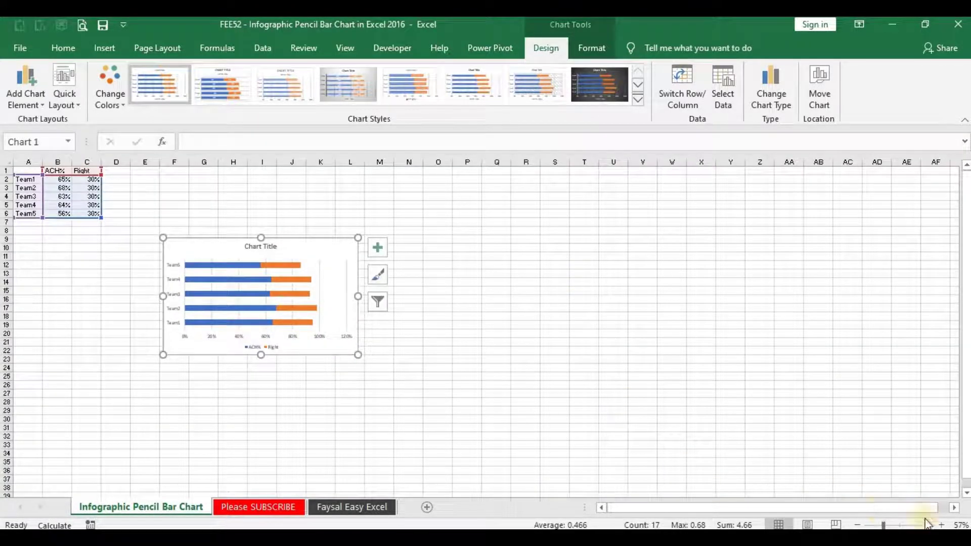
pyautogui.click(942, 525)
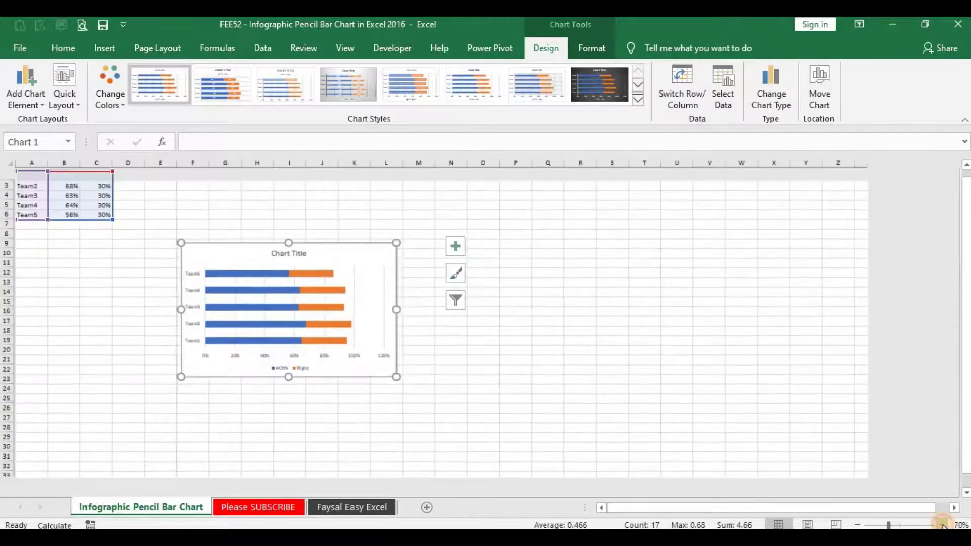
pyautogui.click(942, 525)
pyautogui.click(942, 526)
pyautogui.click(942, 526)
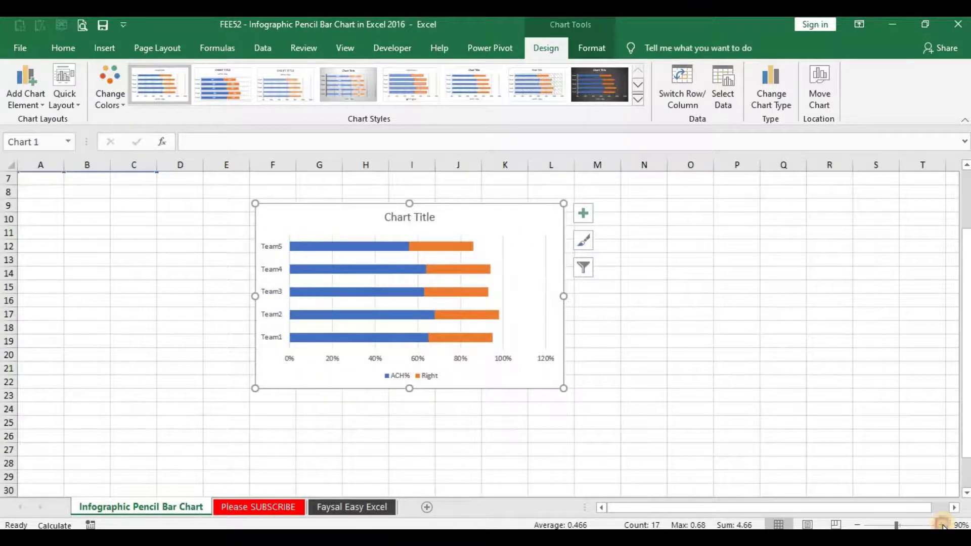
pyautogui.click(942, 526)
pyautogui.scroll(1, 963, 169)
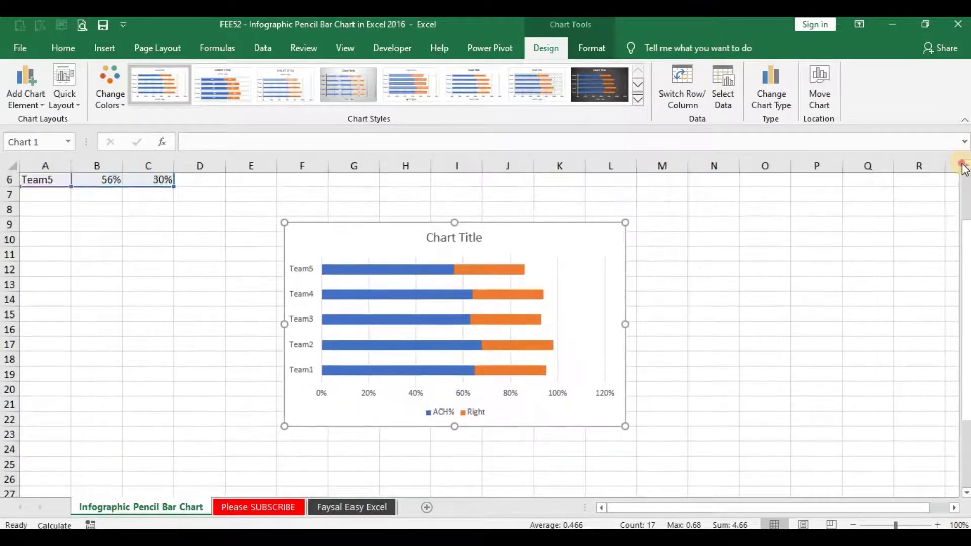
pyautogui.scroll(3, 964, 170)
pyautogui.scroll(3, 963, 169)
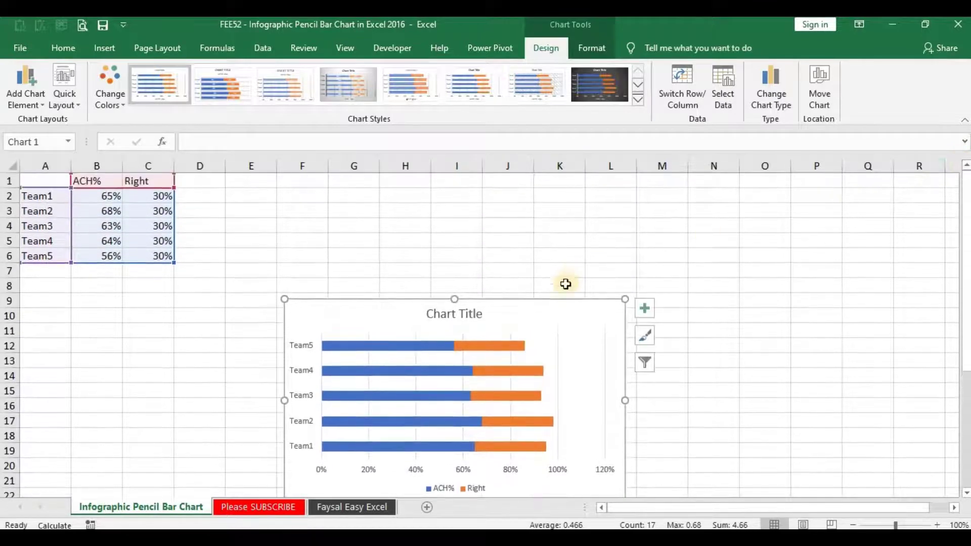
pyautogui.moveTo(567, 303); pyautogui.dragTo(567, 288)
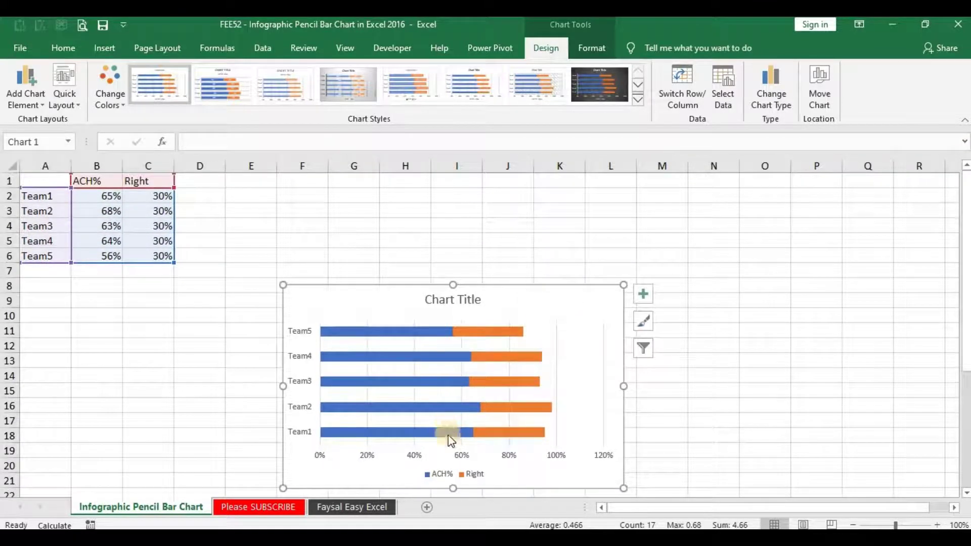
pyautogui.click(459, 455)
# Set the horizontal axis maximum to 1.3, keeping the minimum at 0.
pyautogui.rightClick(460, 455)
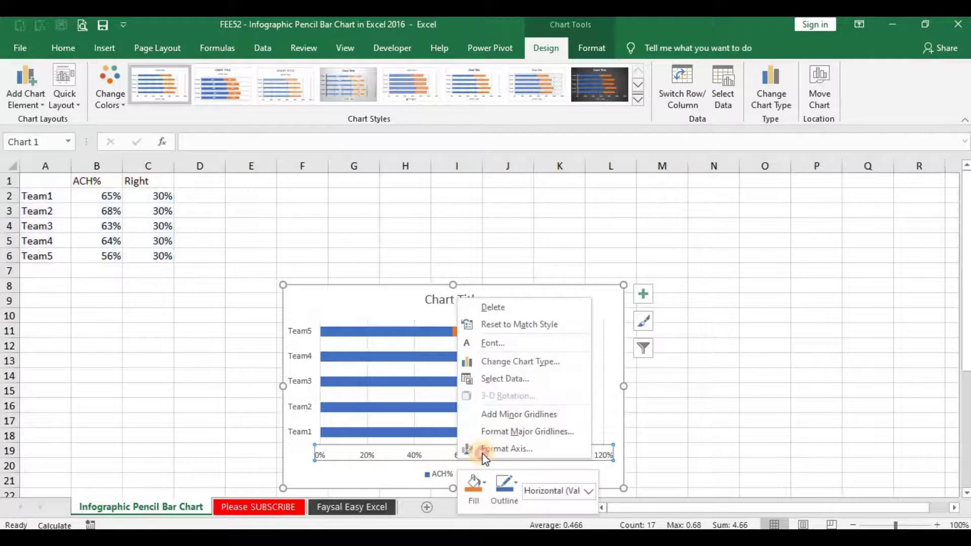
pyautogui.click(483, 448)
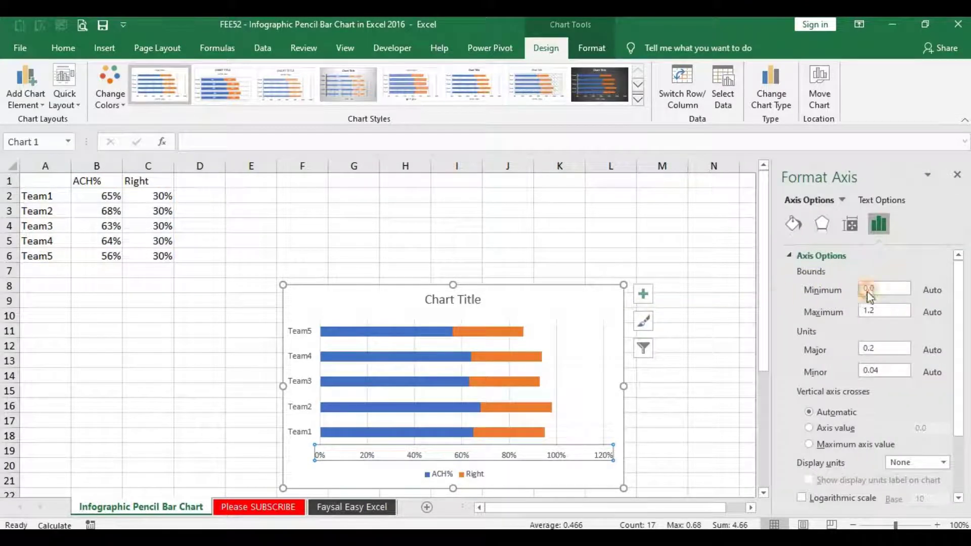
pyautogui.doubleClick(868, 288)
pyautogui.press('Return')
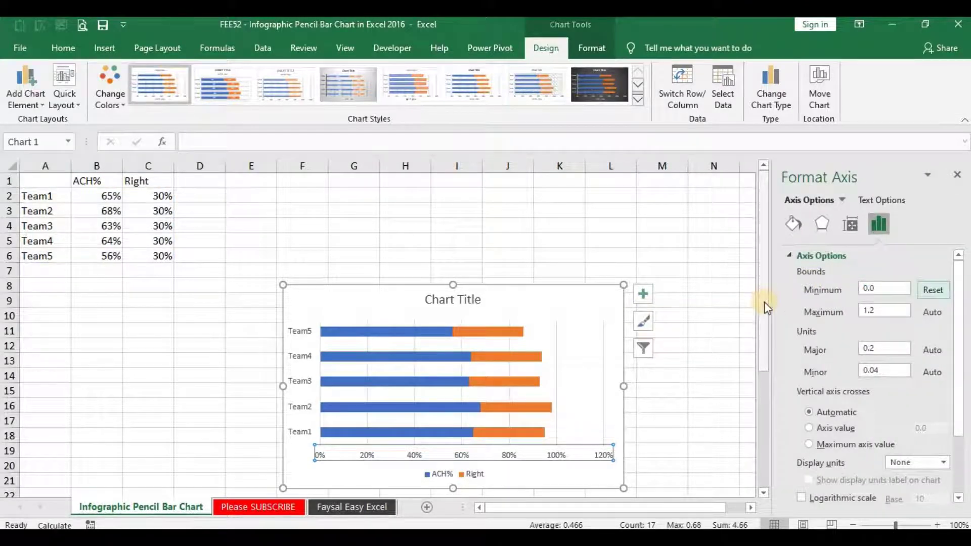
pyautogui.press('Tab')
pyautogui.write('1')
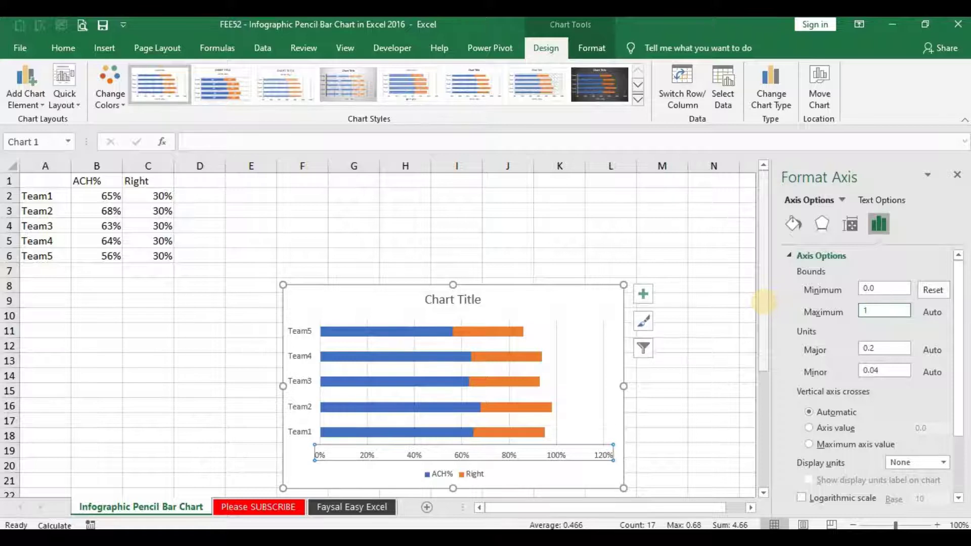
pyautogui.press('Return')
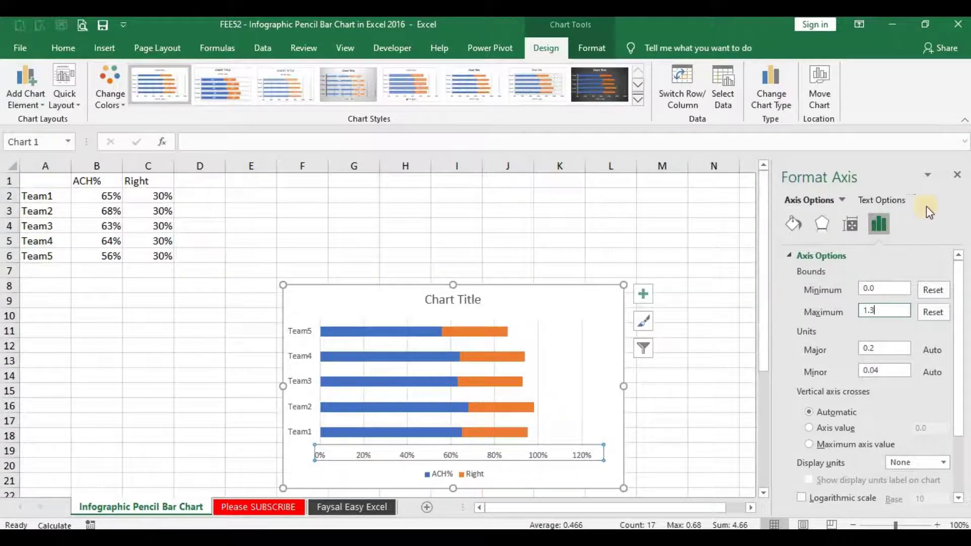
pyautogui.click(956, 174)
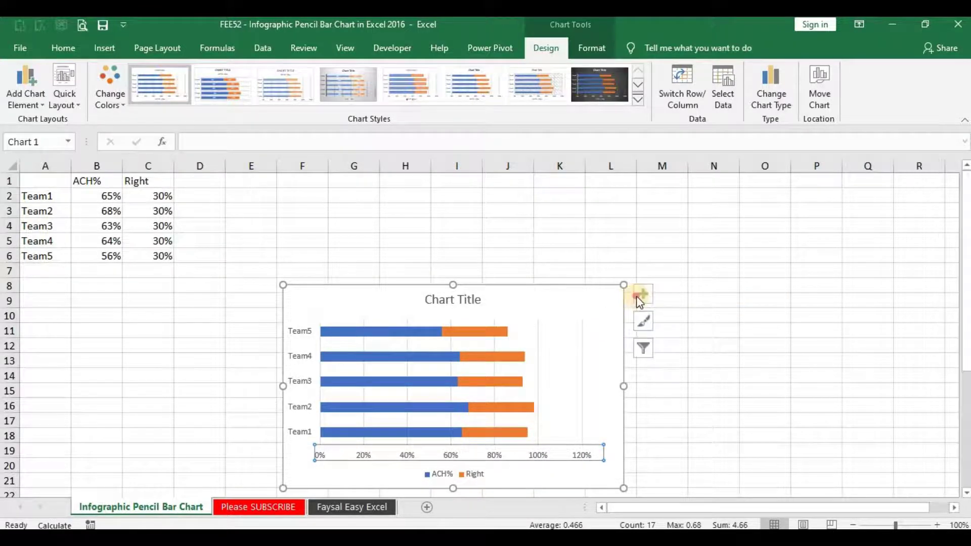
# Remove the chart's axes, title, gridlines and legend.
pyautogui.click(643, 296)
pyautogui.click(677, 311)
pyautogui.click(678, 340)
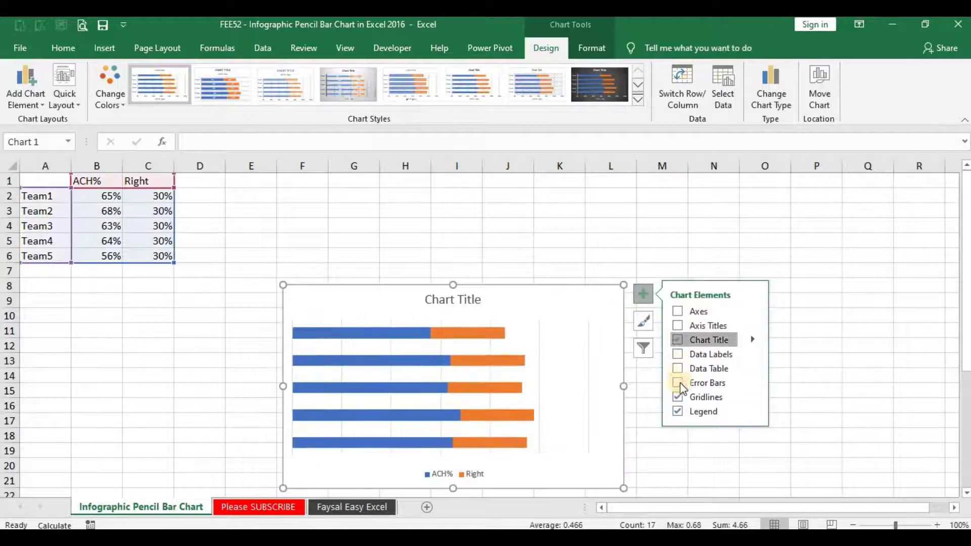
pyautogui.click(677, 412)
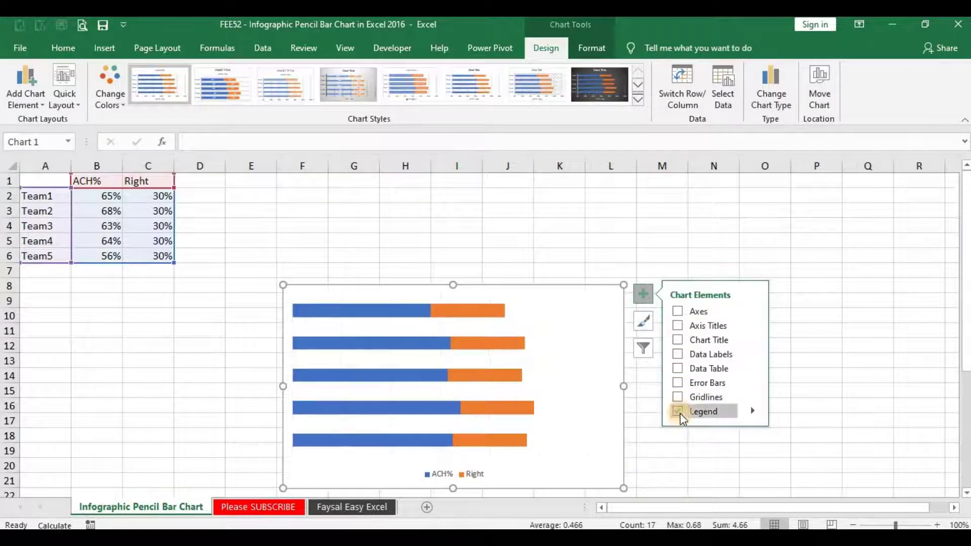
pyautogui.click(478, 319)
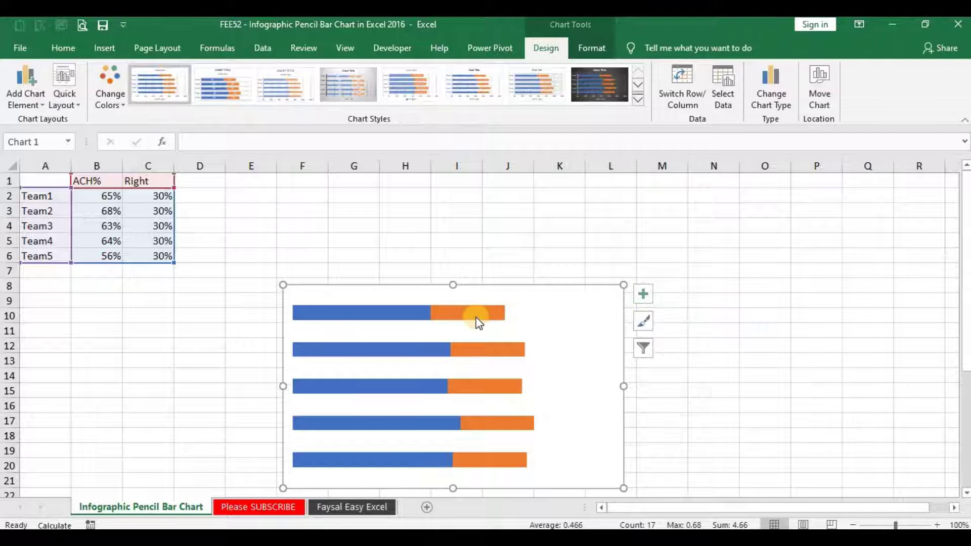
pyautogui.rightClick(478, 321)
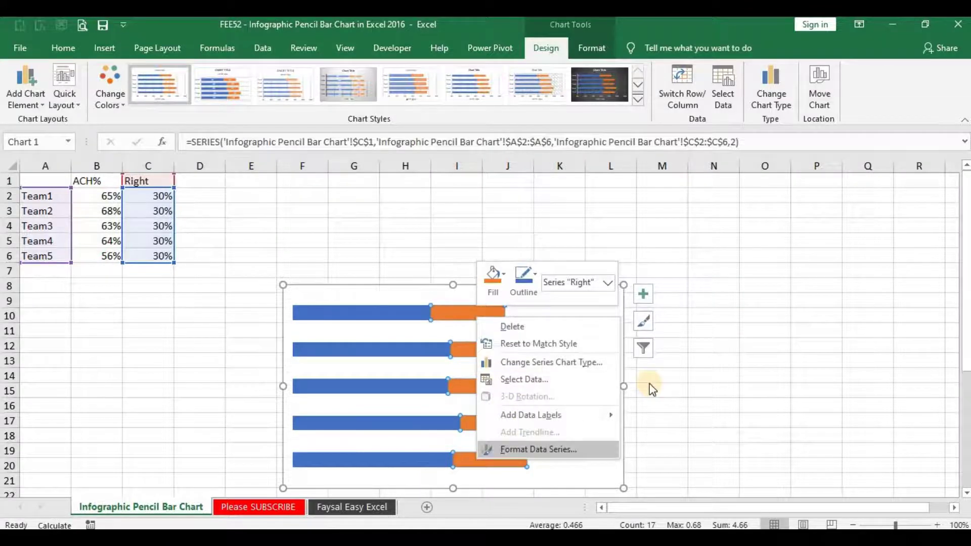
# Set the Right series gap width to 20% so the bars become much thicker.
pyautogui.press('Return')
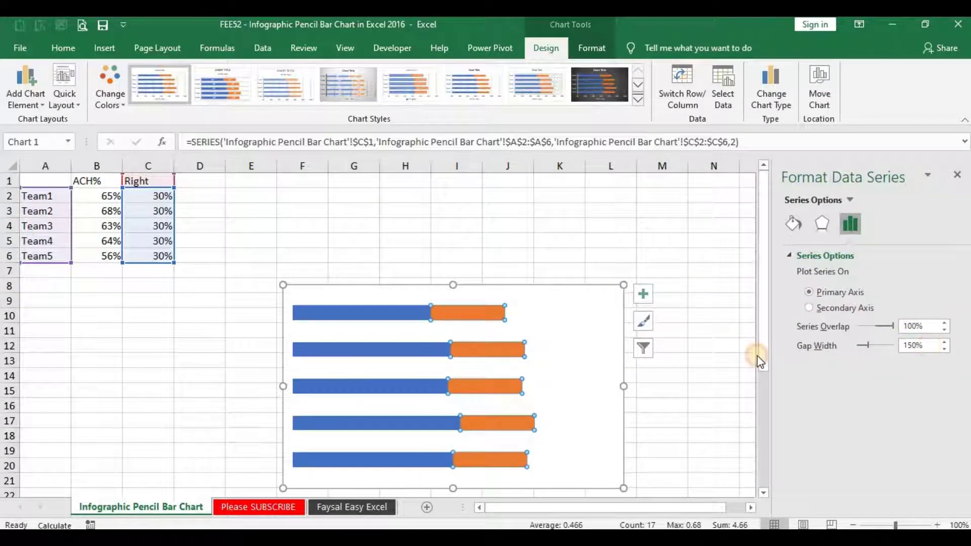
pyautogui.hotkey('alt', 'w')
pyautogui.write('1')
pyautogui.press('Return')
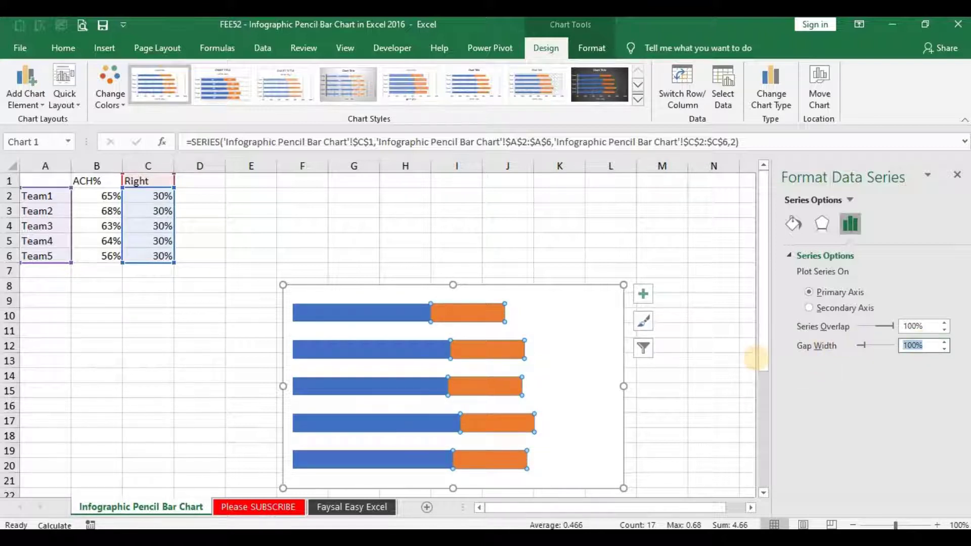
pyautogui.write('20')
pyautogui.press('Return')
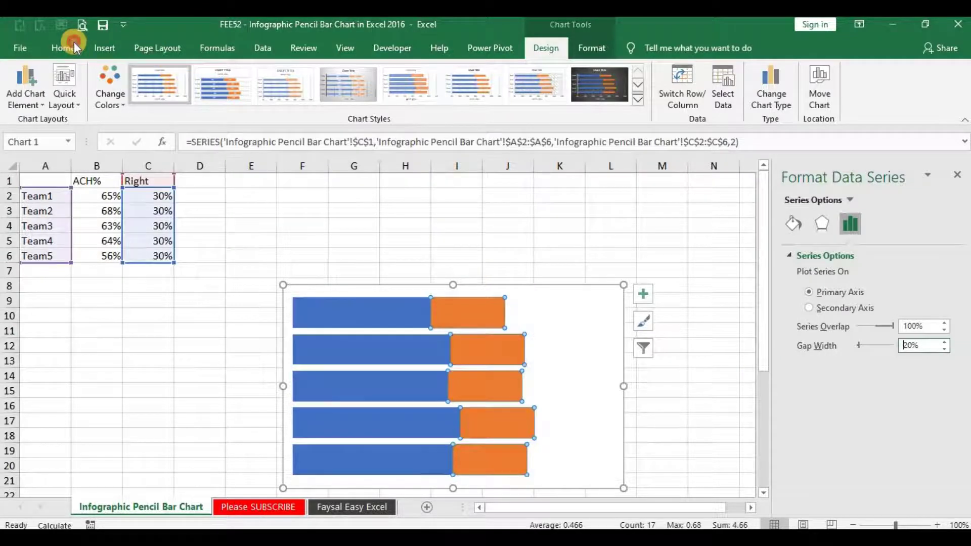
pyautogui.click(74, 42)
# Fill the Right bars white and give them the first outer drop shadow preset.
pyautogui.click(236, 96)
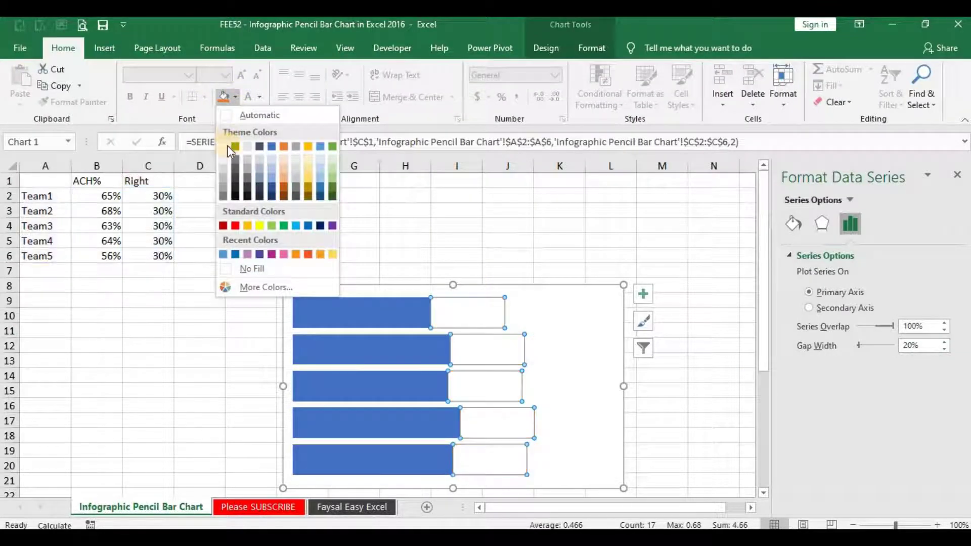
pyautogui.click(227, 146)
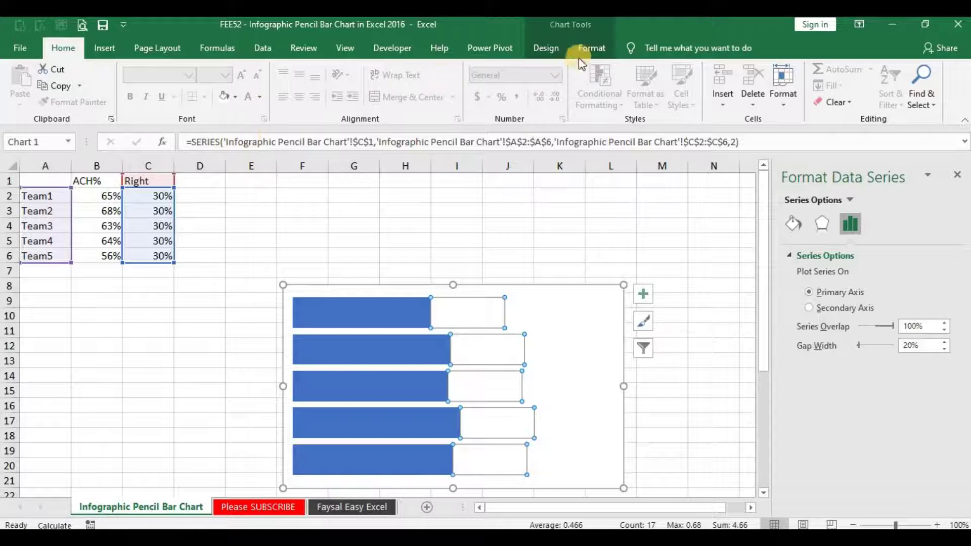
pyautogui.click(592, 47)
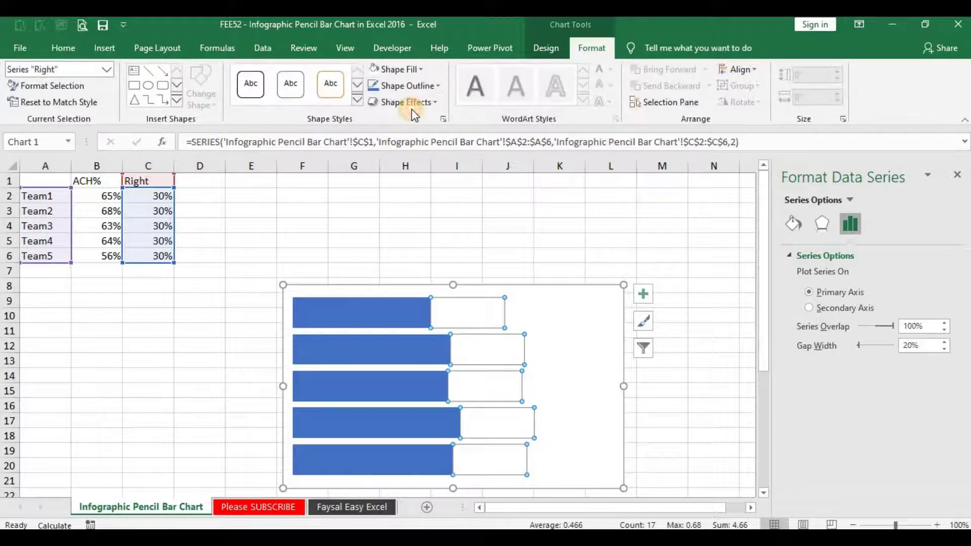
pyautogui.click(410, 102)
pyautogui.moveTo(414, 162)
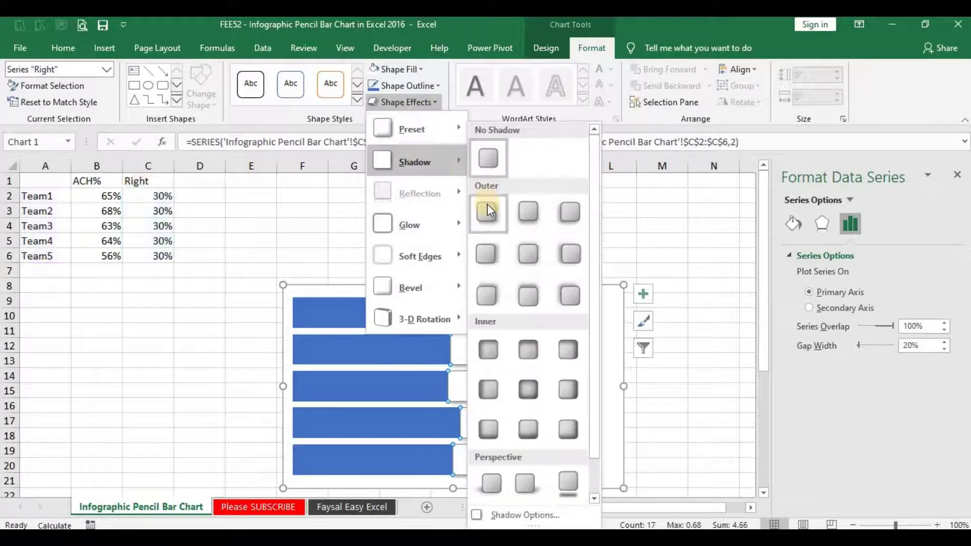
pyautogui.click(487, 209)
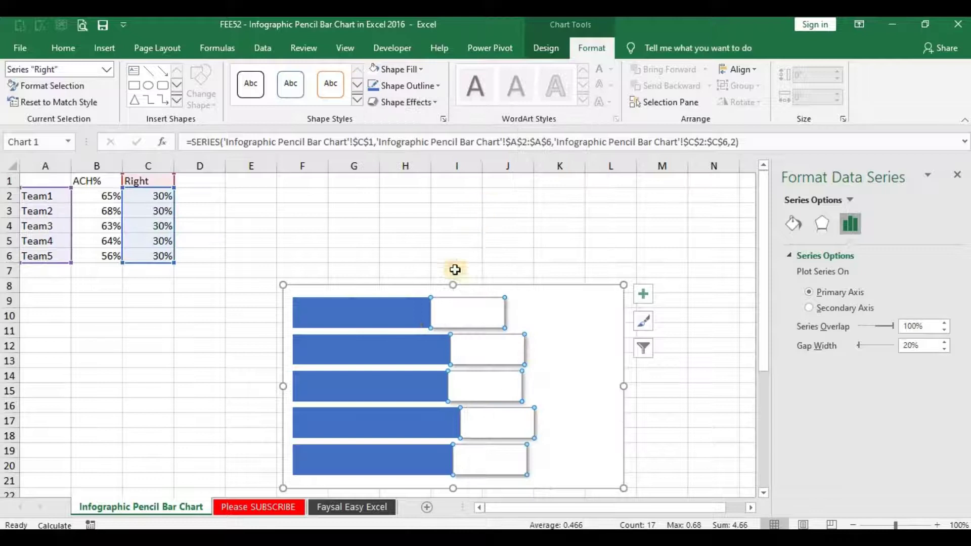
pyautogui.click(323, 317)
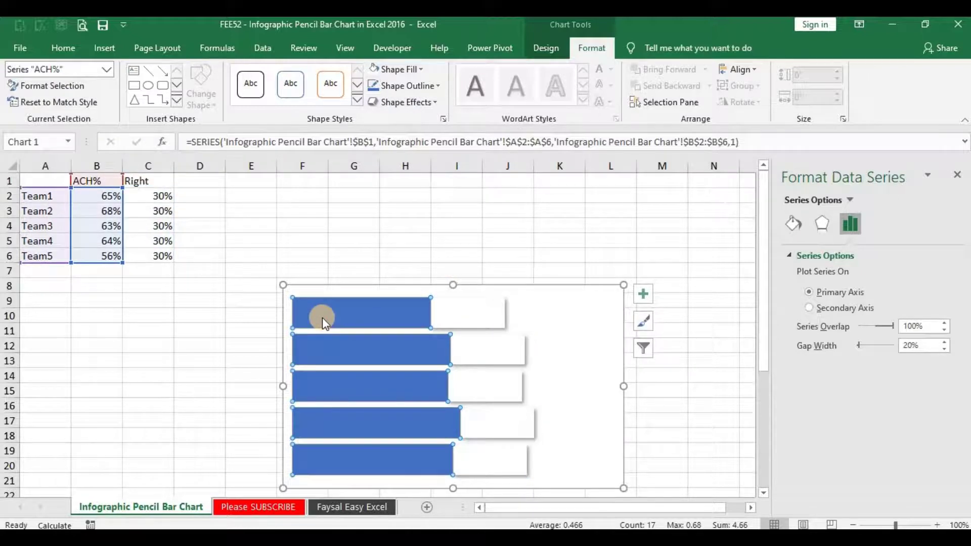
# Switch the ACH% series fill to a gradient fill.
pyautogui.rightClick(323, 317)
pyautogui.click(382, 449)
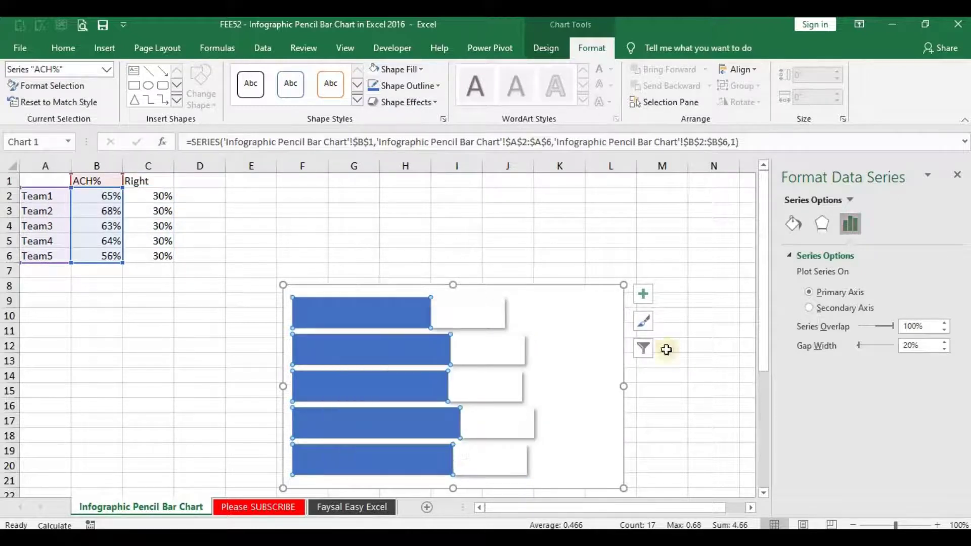
pyautogui.click(794, 233)
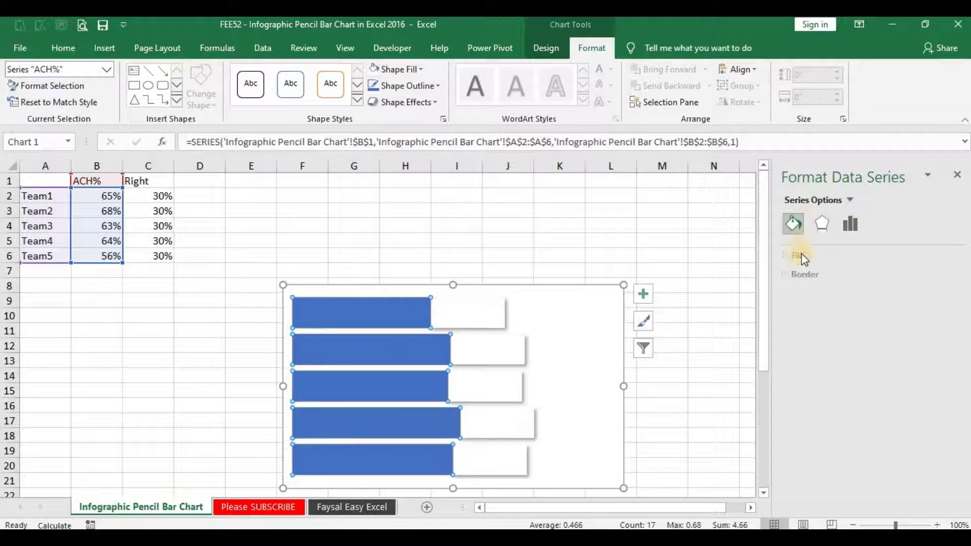
pyautogui.click(802, 255)
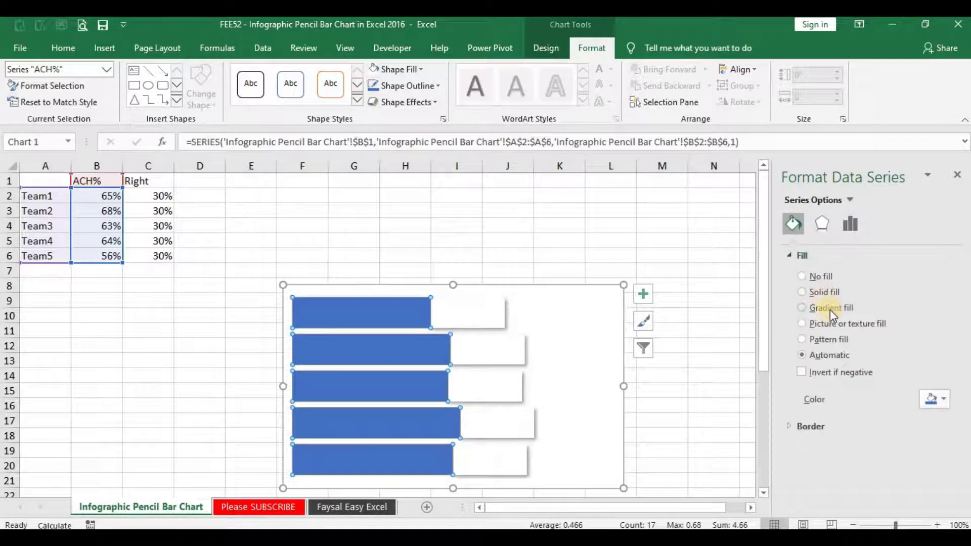
pyautogui.click(830, 308)
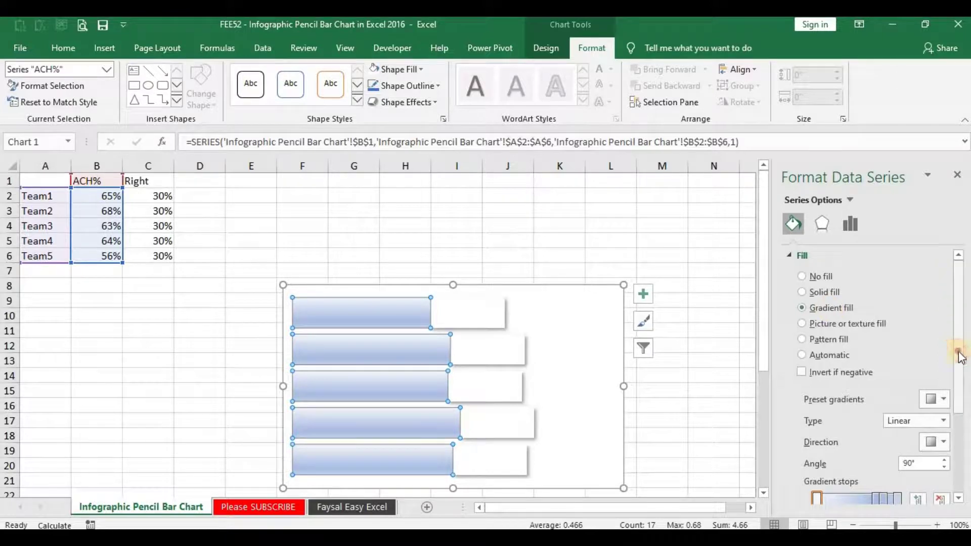
# Delete the 74% and 83% gradient stops and move the remaining stop to 65%.
pyautogui.moveTo(963, 298); pyautogui.dragTo(959, 374)
pyautogui.click(876, 378)
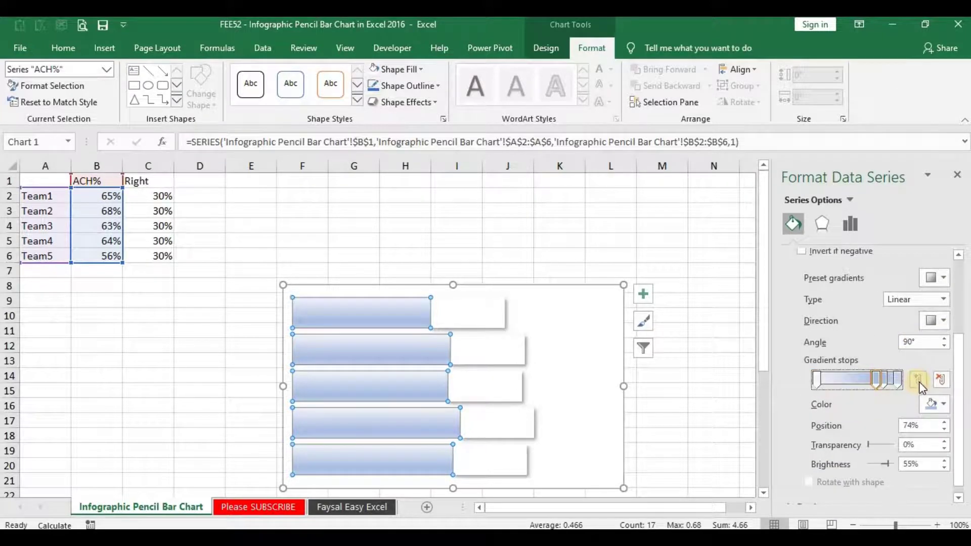
pyautogui.click(937, 381)
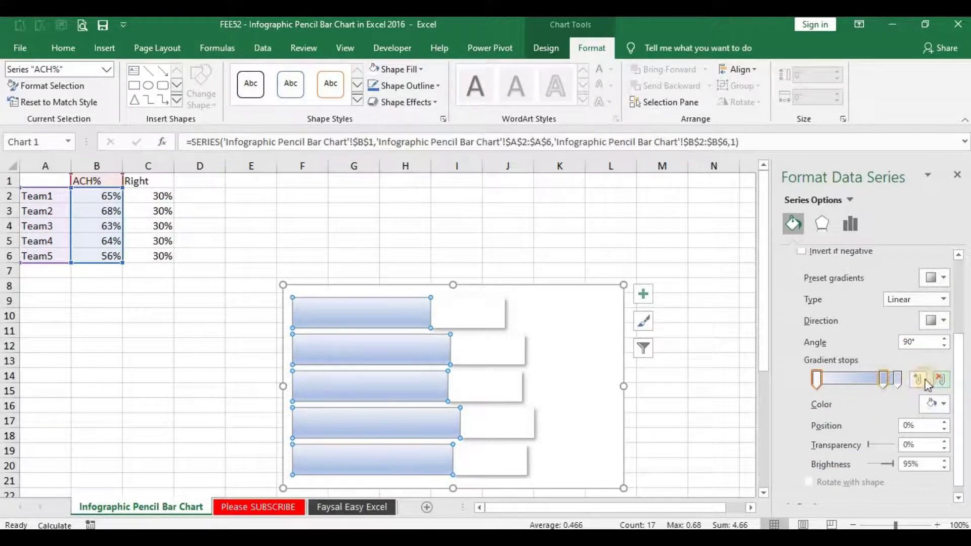
pyautogui.click(944, 382)
pyautogui.moveTo(897, 379); pyautogui.dragTo(861, 378)
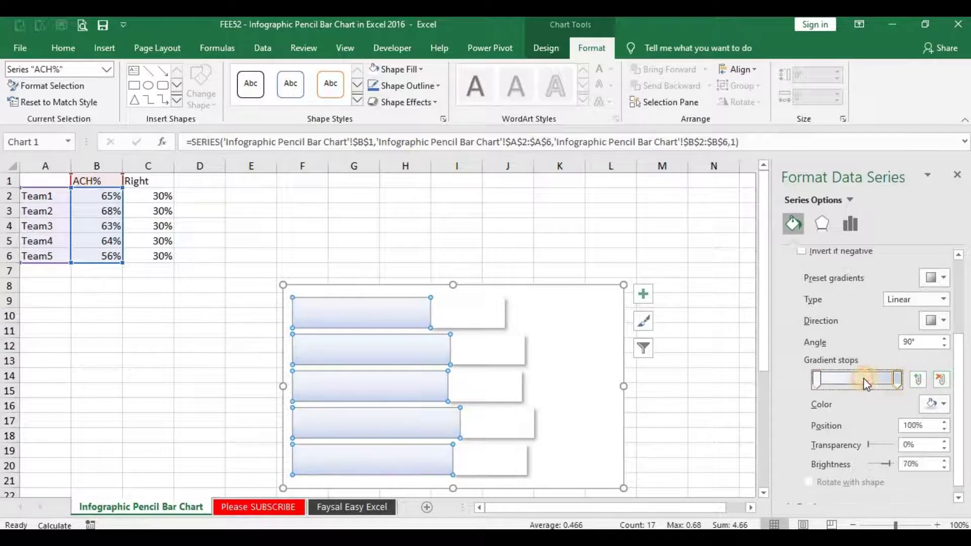
pyautogui.click(926, 427)
pyautogui.write('65')
pyautogui.press('Return')
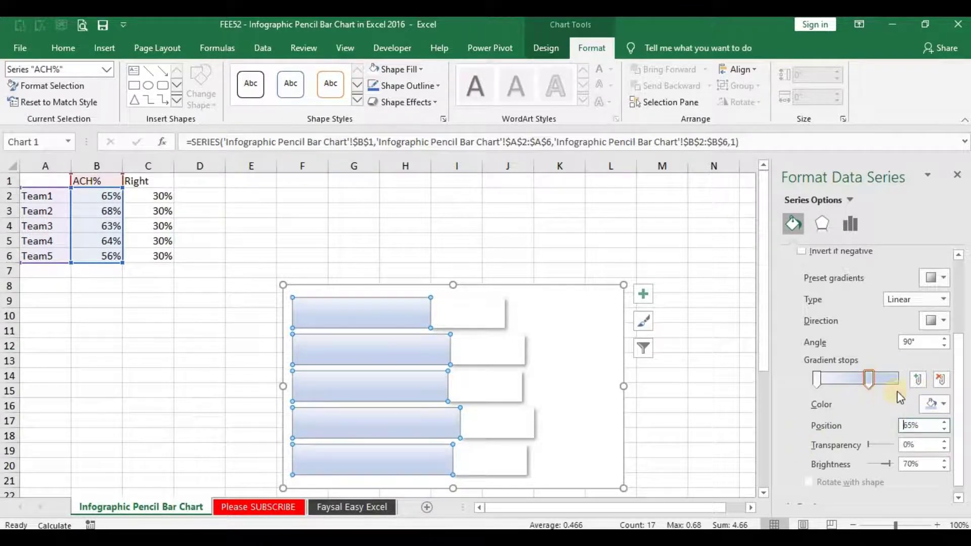
# Colour both the 65% and 0% gradient stops orange.
pyautogui.click(937, 406)
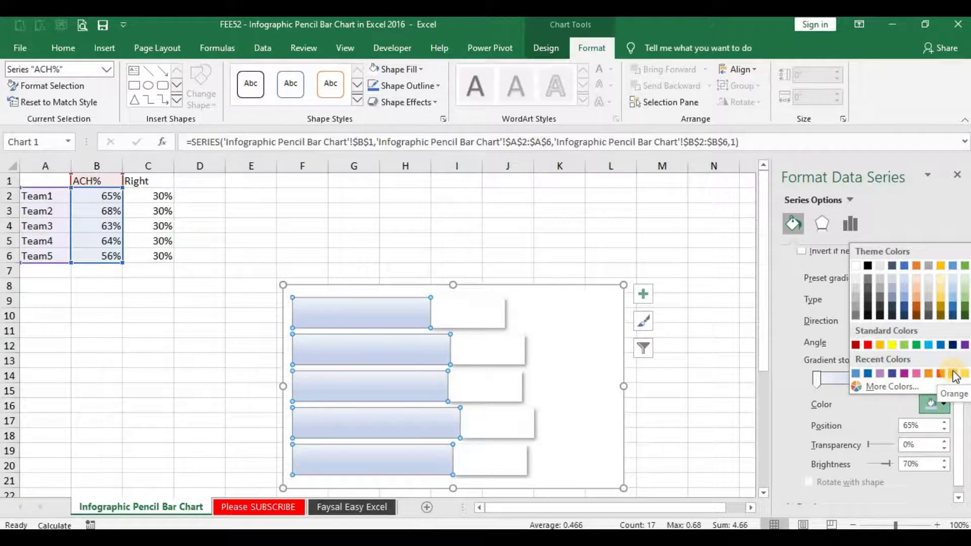
pyautogui.click(955, 374)
pyautogui.click(816, 379)
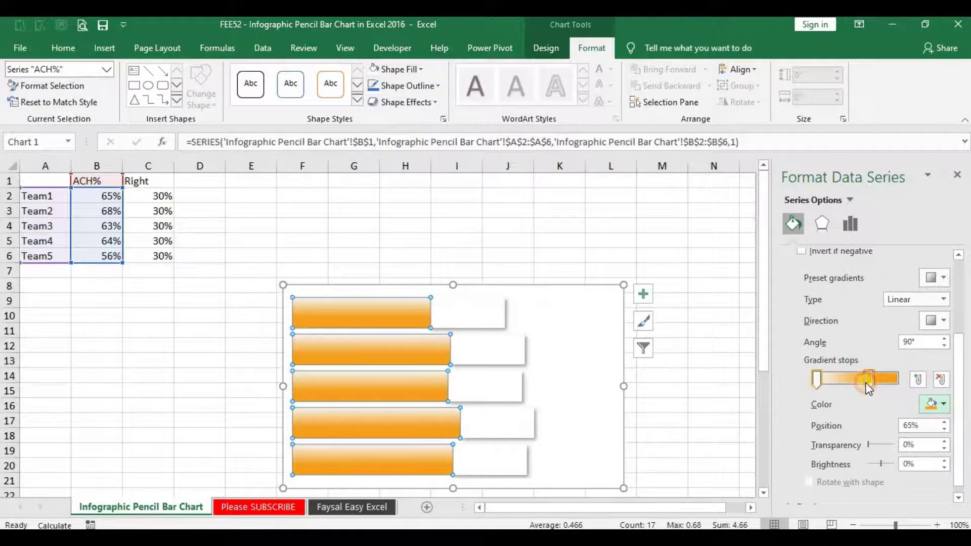
pyautogui.click(943, 404)
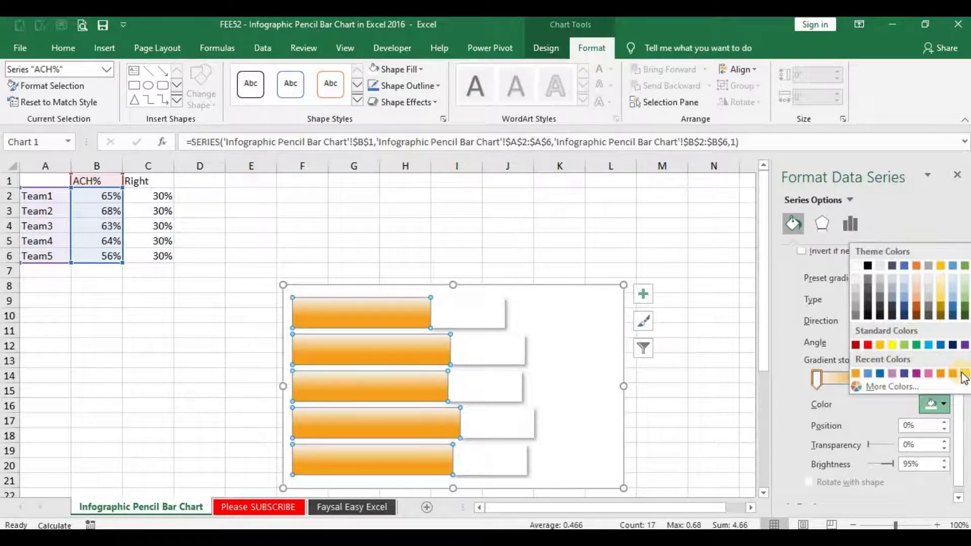
pyautogui.click(953, 374)
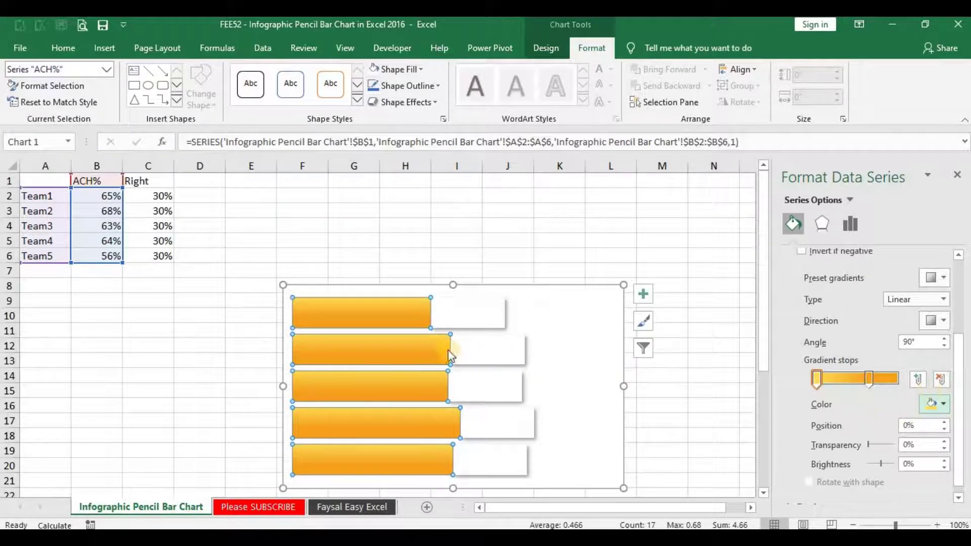
# Recolour both gradient stops of the second bar red-orange.
pyautogui.click(434, 347)
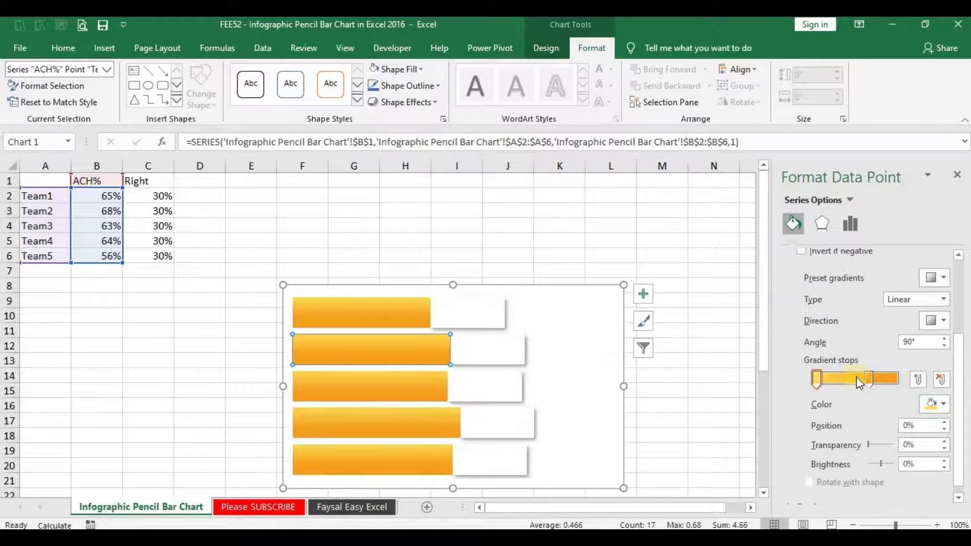
pyautogui.click(869, 378)
pyautogui.click(943, 404)
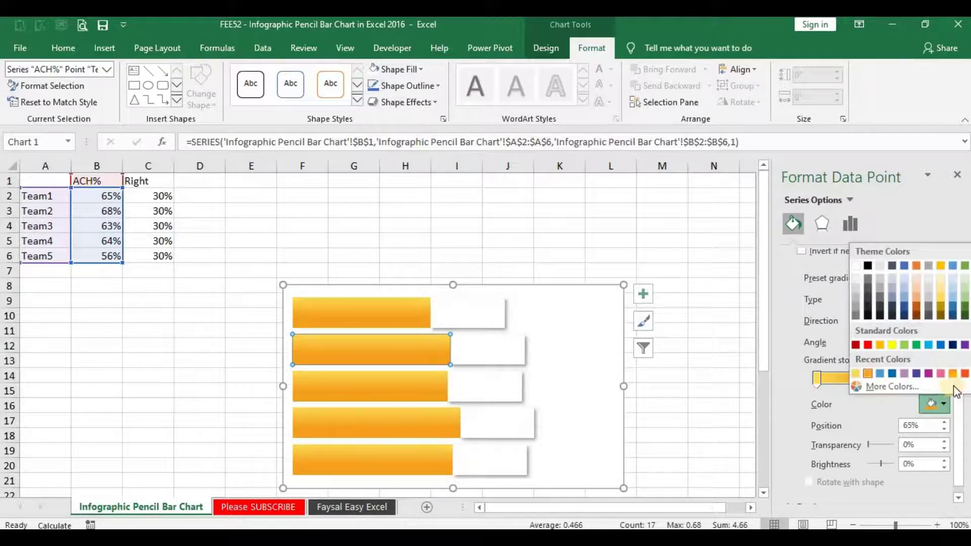
pyautogui.click(964, 373)
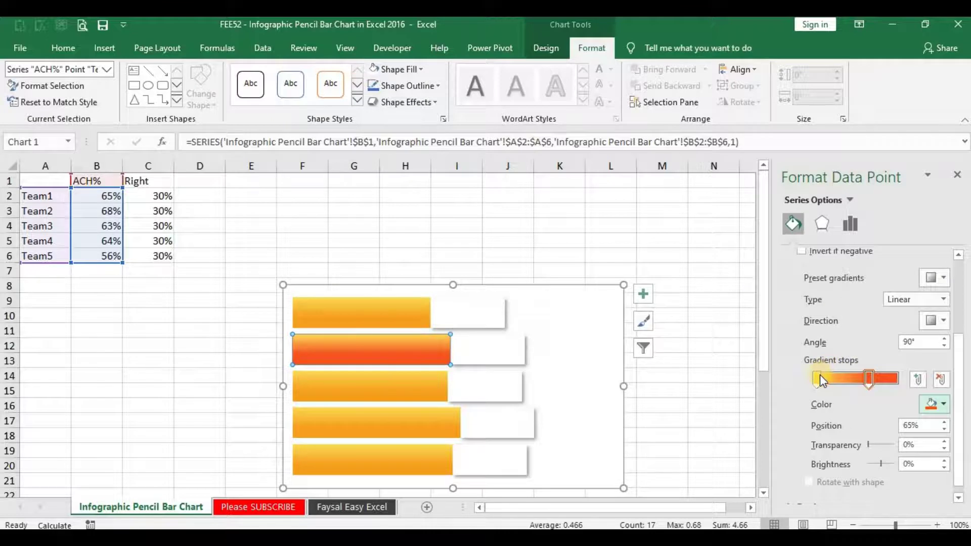
pyautogui.click(816, 378)
pyautogui.click(943, 404)
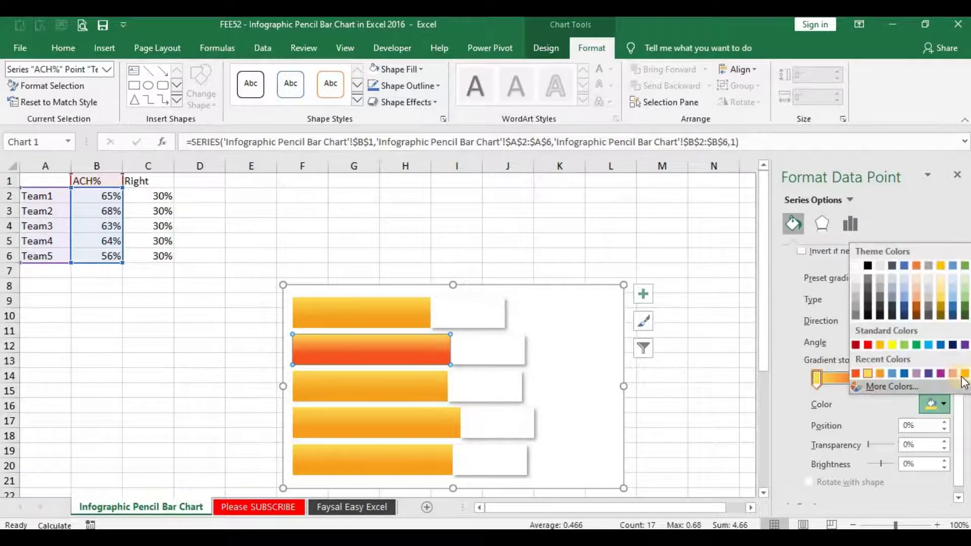
pyautogui.click(855, 373)
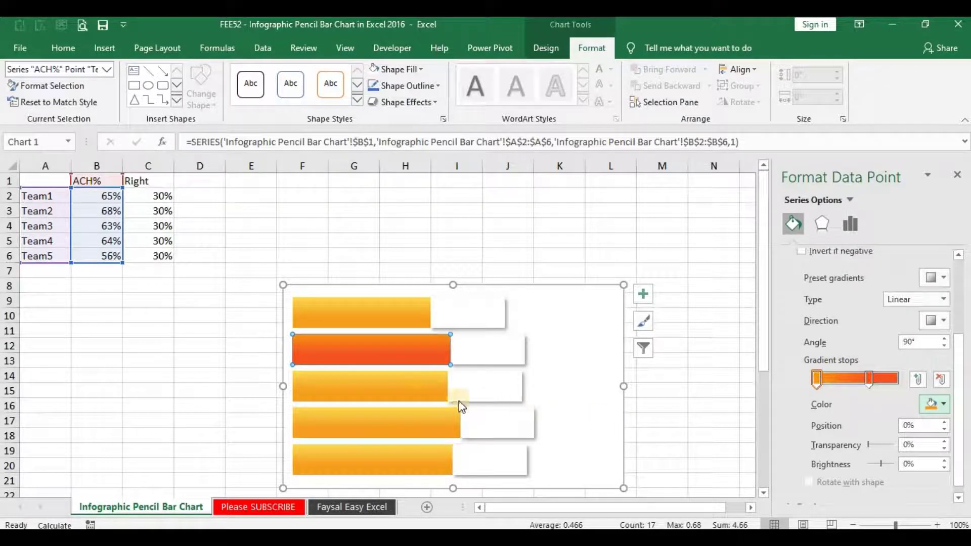
# Recolour both gradient stops of the third bar magenta.
pyautogui.click(423, 401)
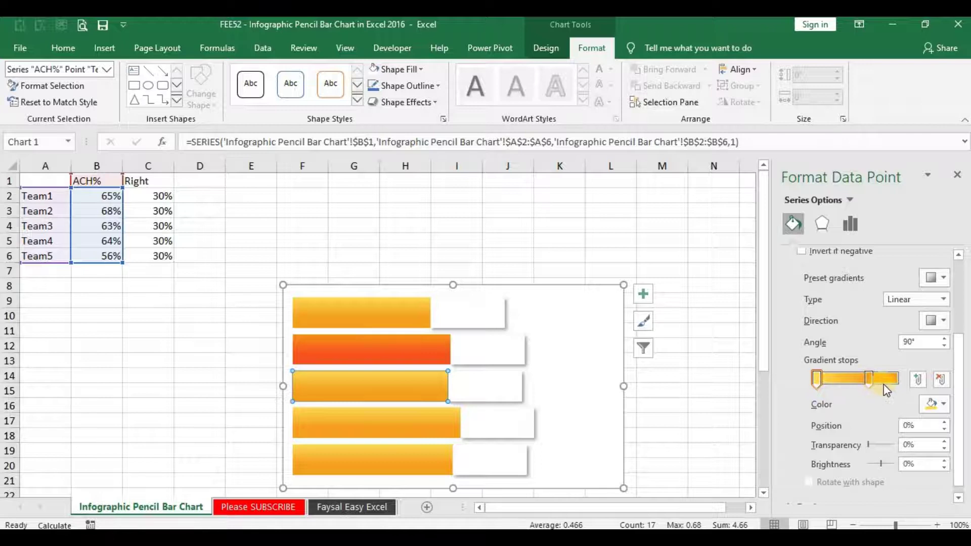
pyautogui.click(870, 380)
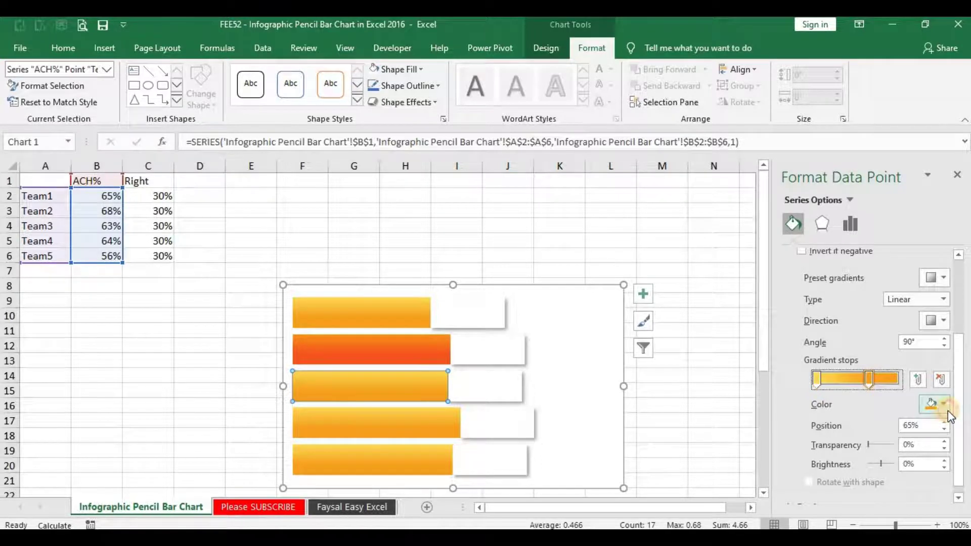
pyautogui.click(943, 405)
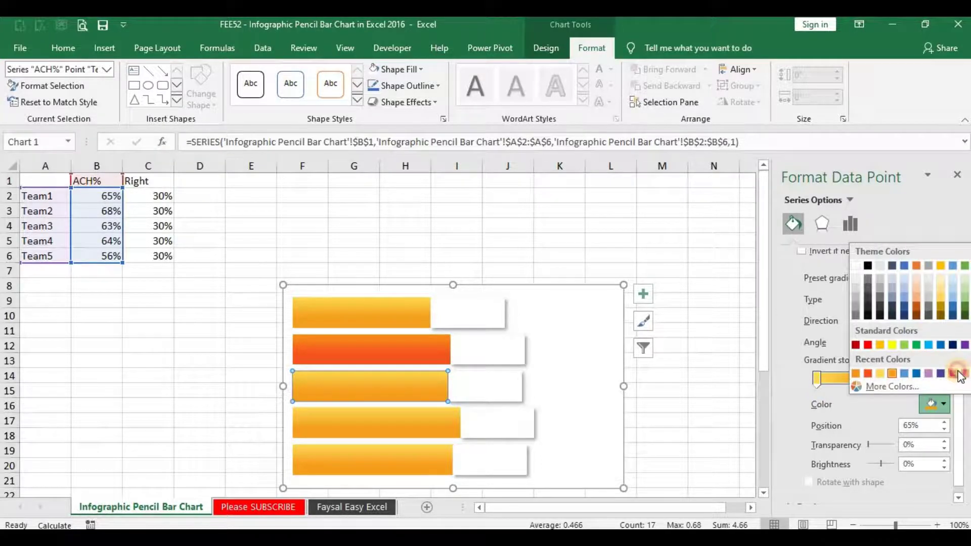
pyautogui.click(959, 375)
pyautogui.click(816, 378)
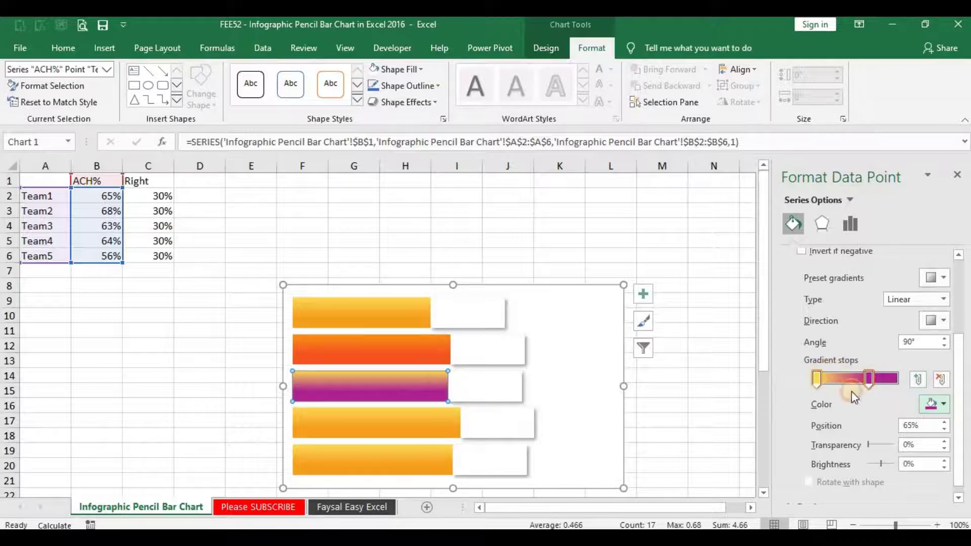
pyautogui.click(944, 404)
pyautogui.click(959, 375)
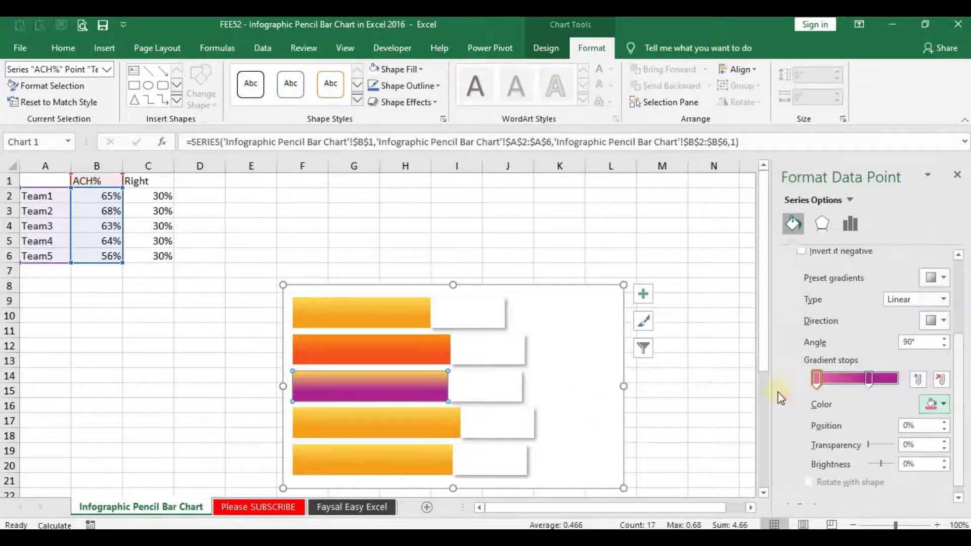
# Give the fourth bar a gradient from purple on the left to dark blue on the right.
pyautogui.click(456, 423)
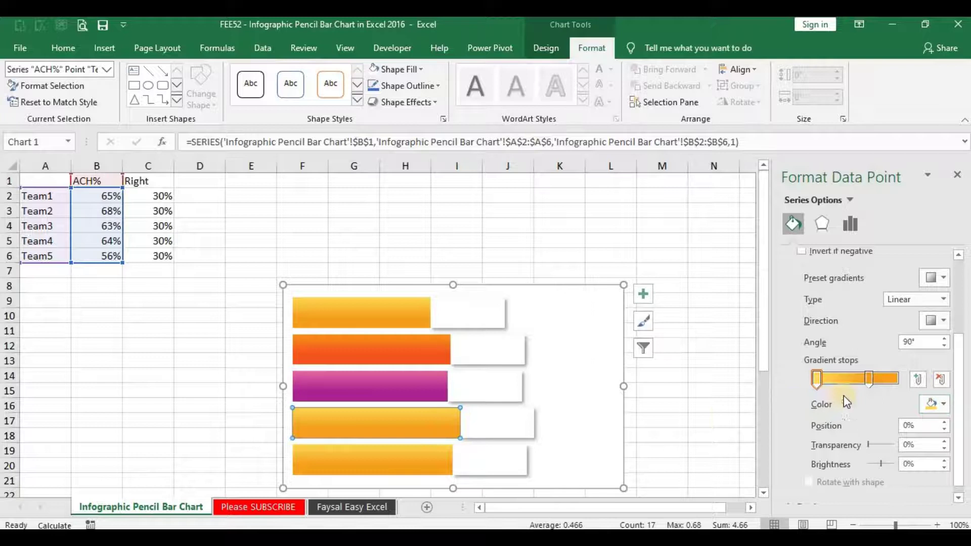
pyautogui.click(869, 378)
pyautogui.click(943, 404)
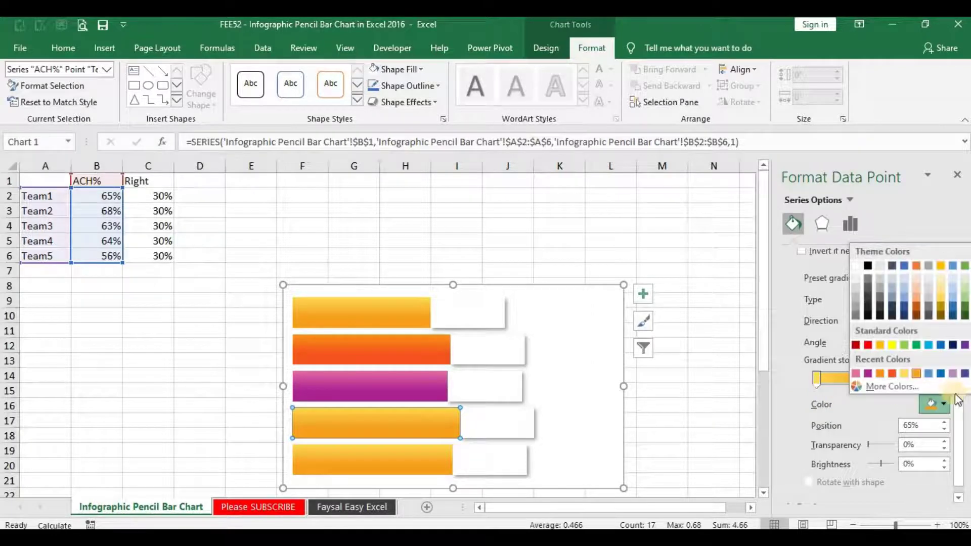
pyautogui.click(964, 373)
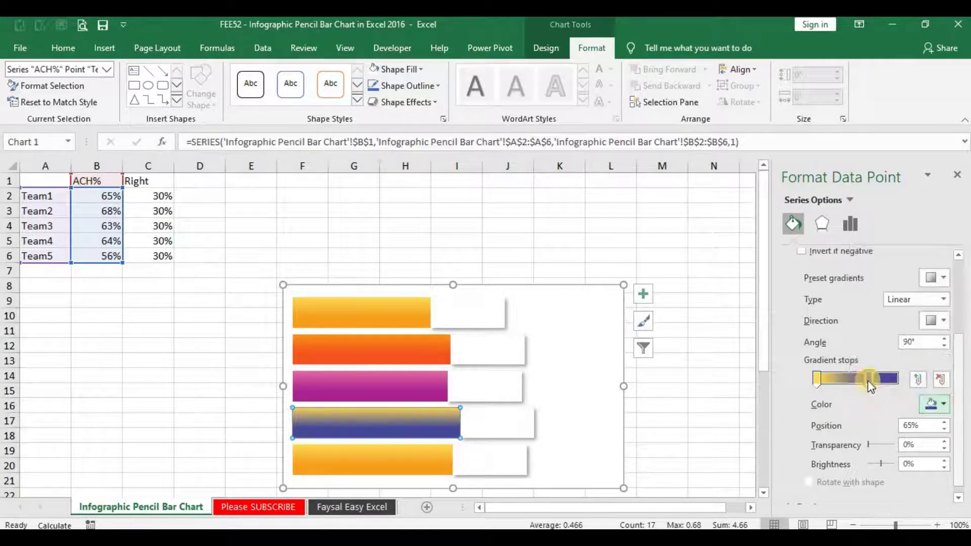
pyautogui.click(818, 378)
pyautogui.click(944, 404)
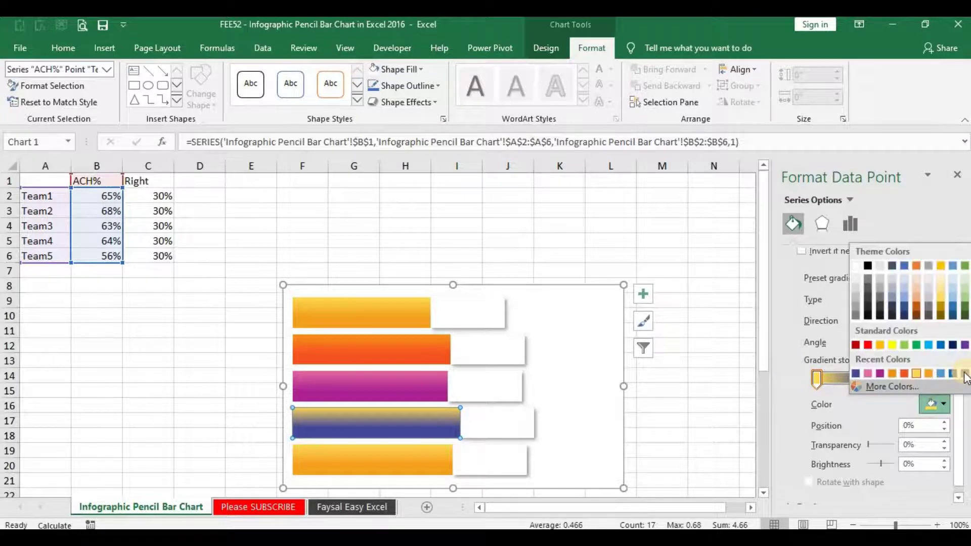
pyautogui.click(964, 374)
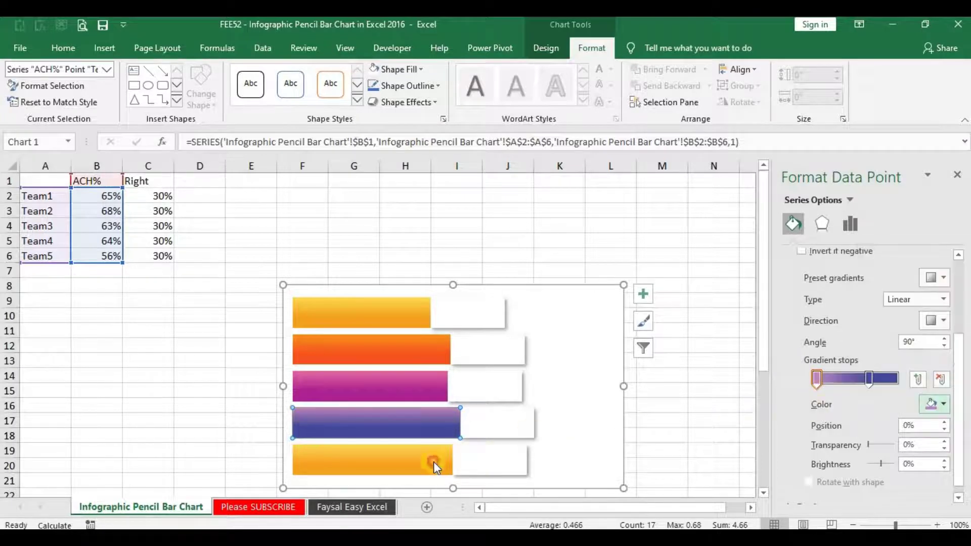
# Recolour both gradient stops of the fifth bar blue.
pyautogui.click(433, 462)
pyautogui.click(868, 378)
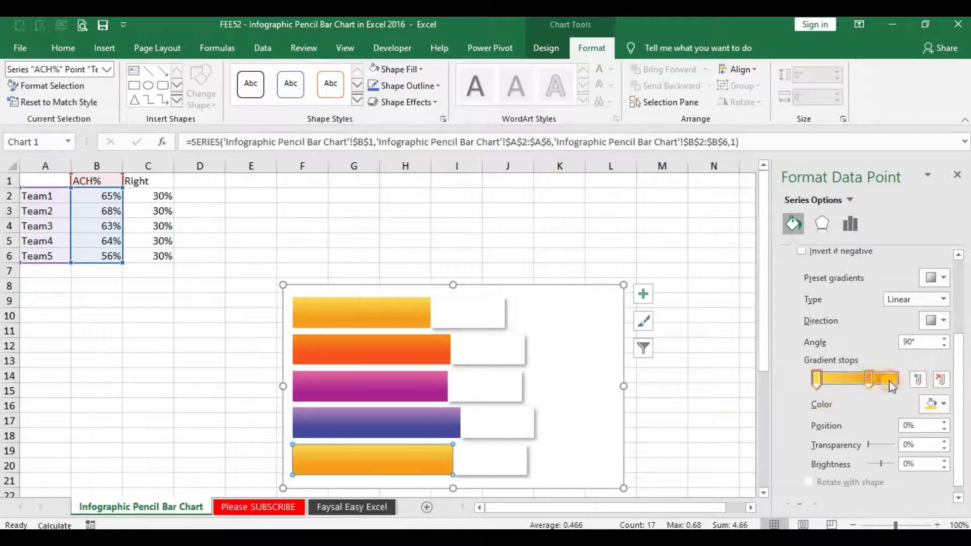
pyautogui.click(932, 403)
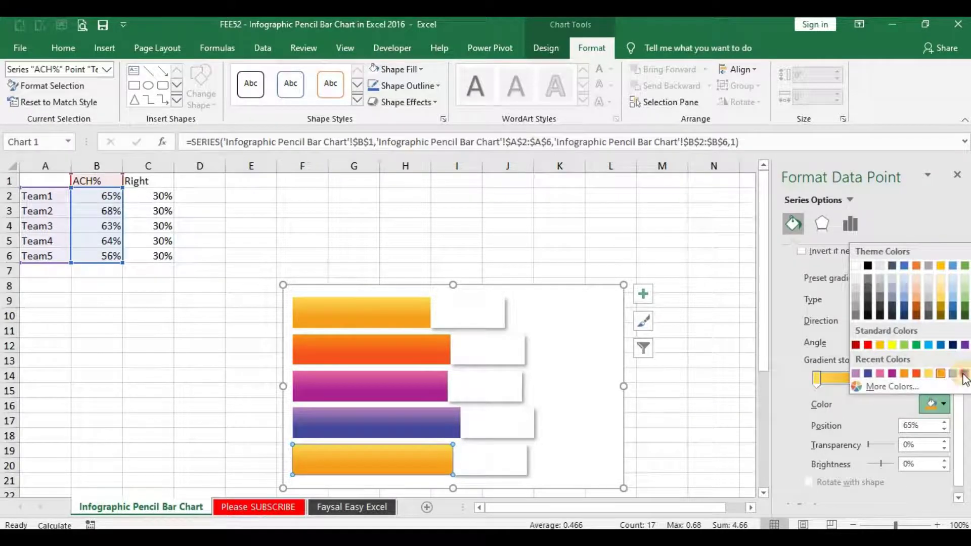
pyautogui.click(964, 374)
pyautogui.click(816, 379)
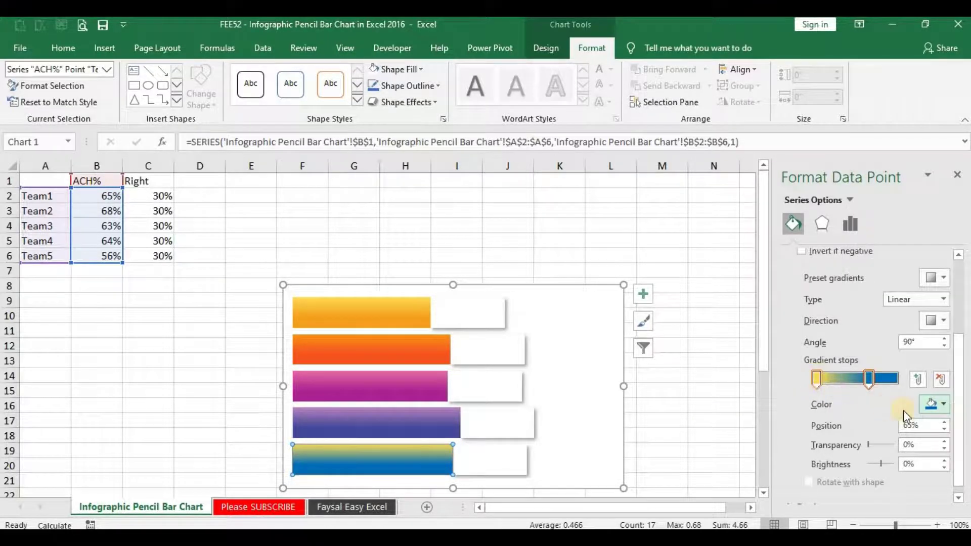
pyautogui.click(935, 404)
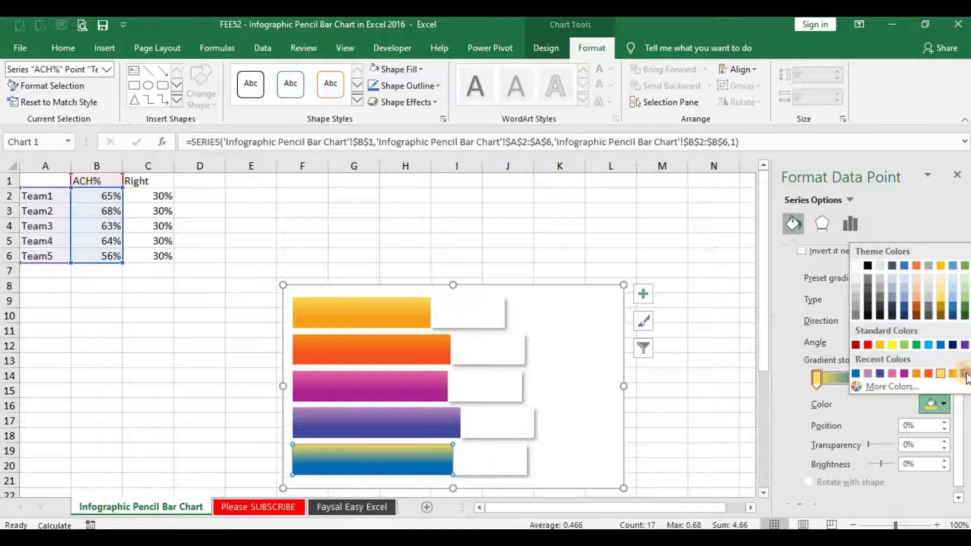
pyautogui.click(965, 375)
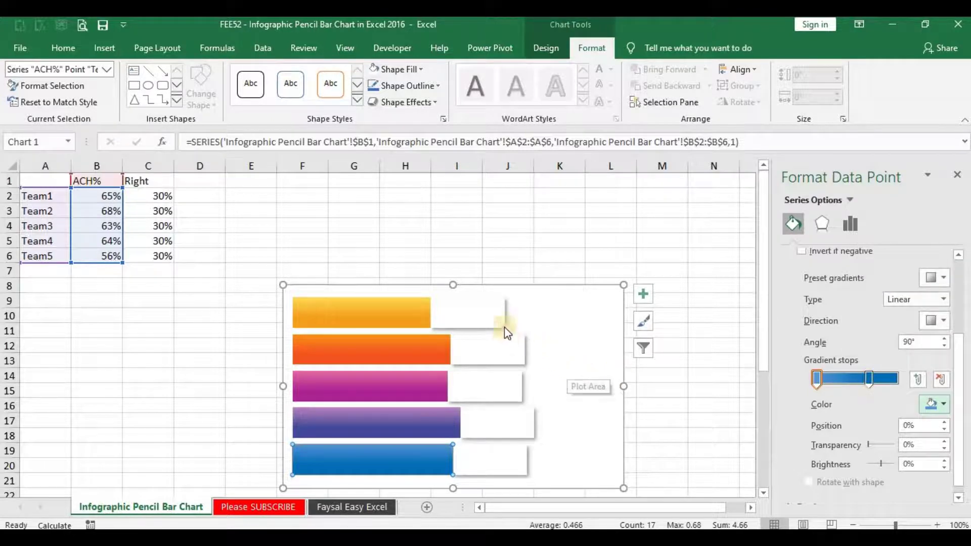
pyautogui.click(404, 70)
# Give the chart area no fill and no outline, then enlarge it upward and leftward to 3.47" by 5.69".
pyautogui.click(413, 239)
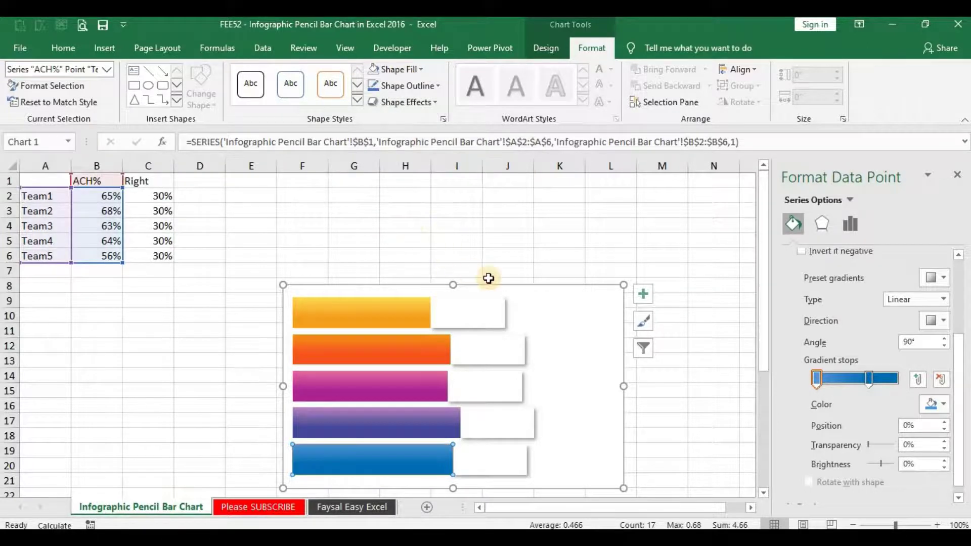
pyautogui.click(548, 287)
pyautogui.click(423, 74)
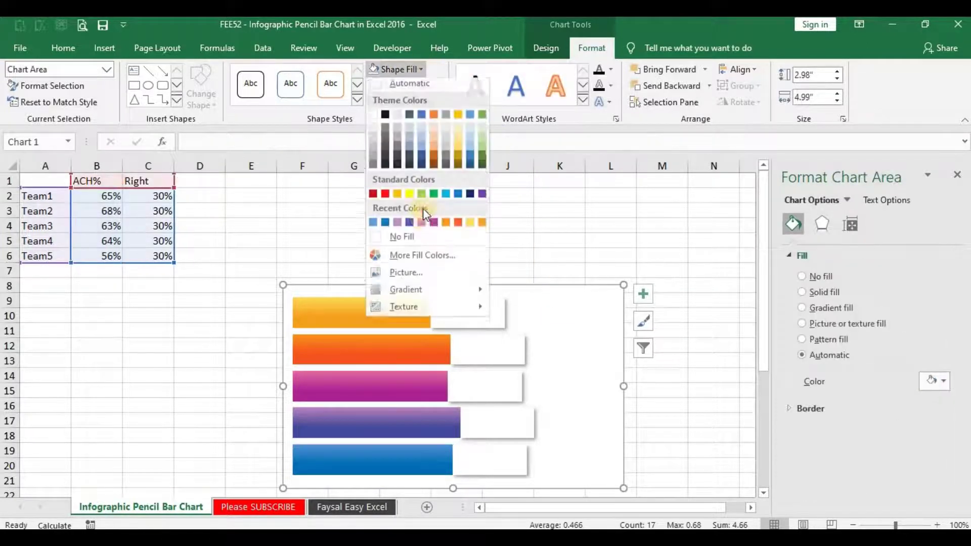
pyautogui.click(418, 238)
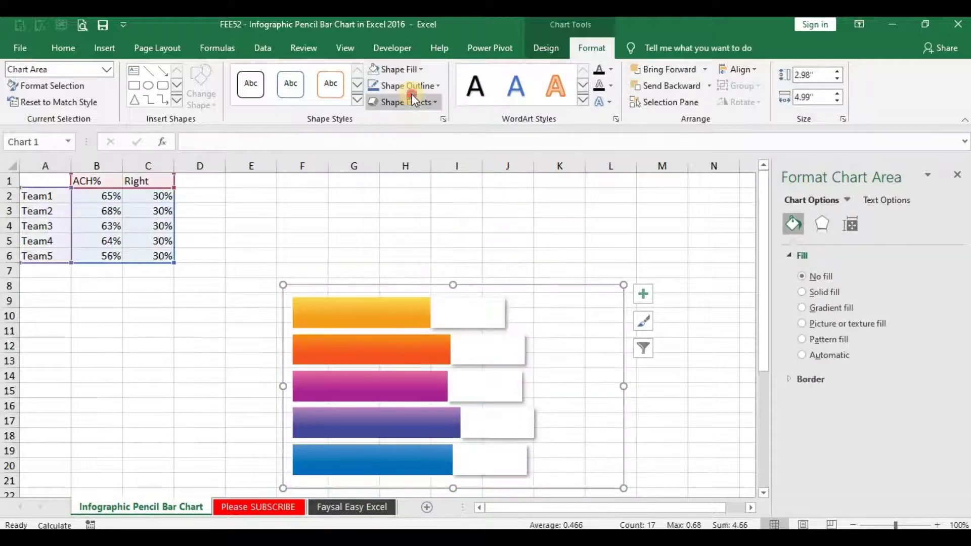
pyautogui.click(414, 101)
pyautogui.click(416, 90)
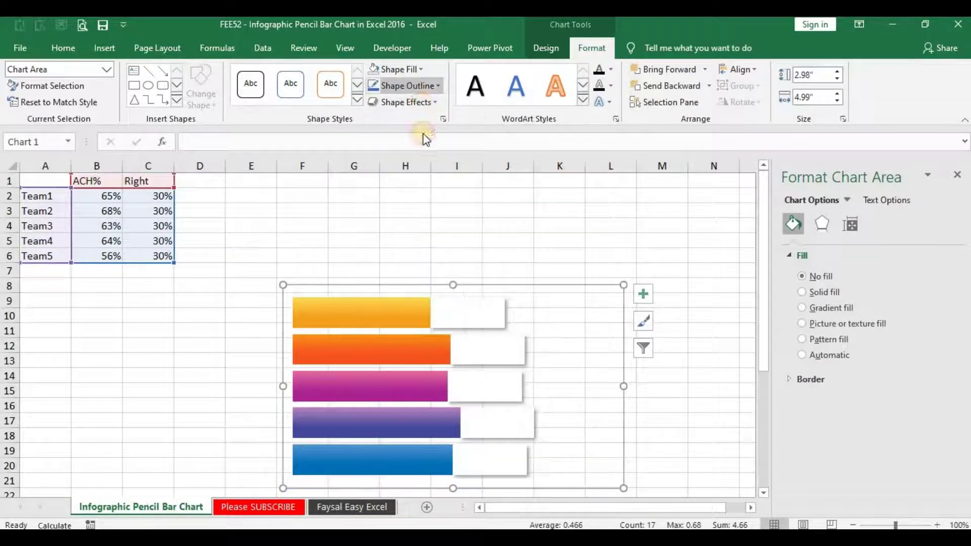
pyautogui.click(417, 86)
pyautogui.click(417, 254)
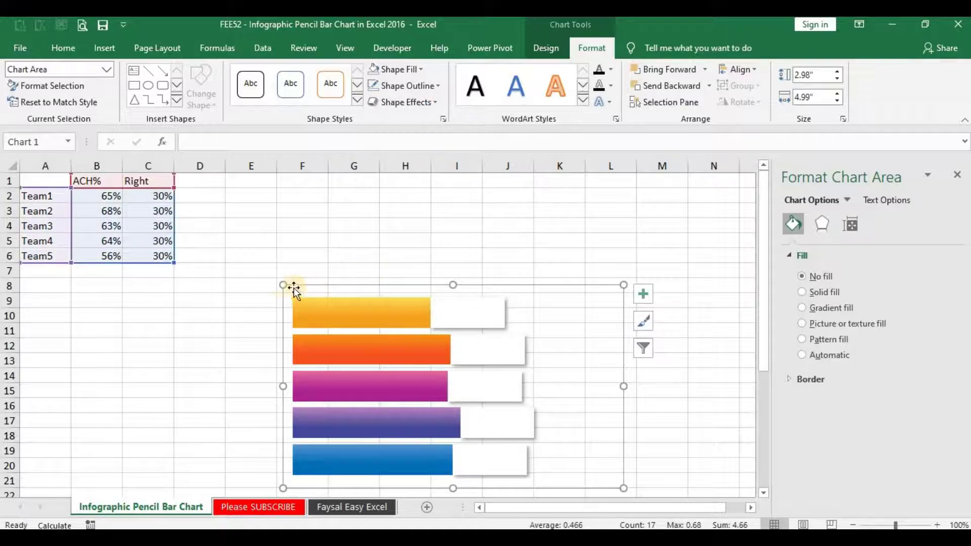
pyautogui.moveTo(283, 285); pyautogui.dragTo(234, 252)
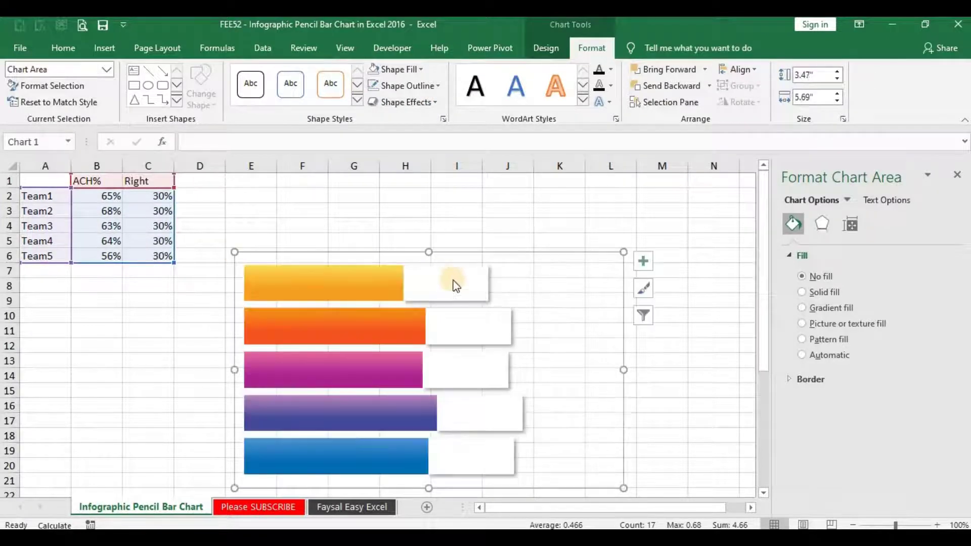
# Add percentage data labels to the ACH% bars and set their font to Agency FB.
pyautogui.rightClick(339, 277)
pyautogui.moveTo(395, 375)
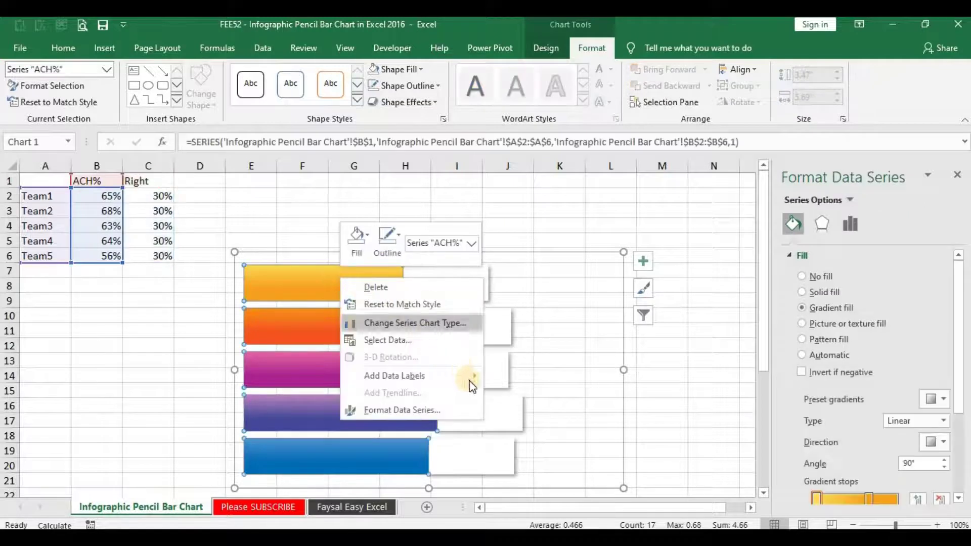
pyautogui.click(508, 380)
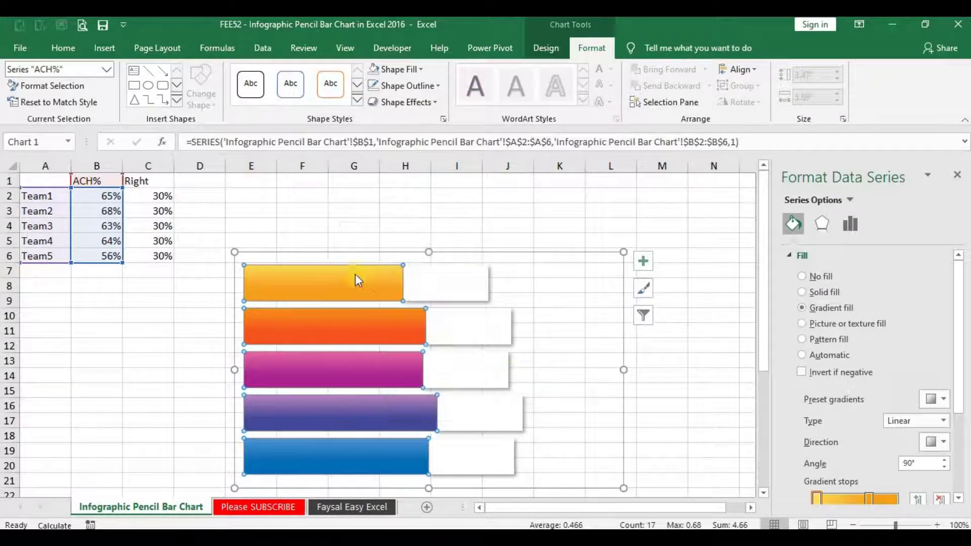
pyautogui.click(324, 287)
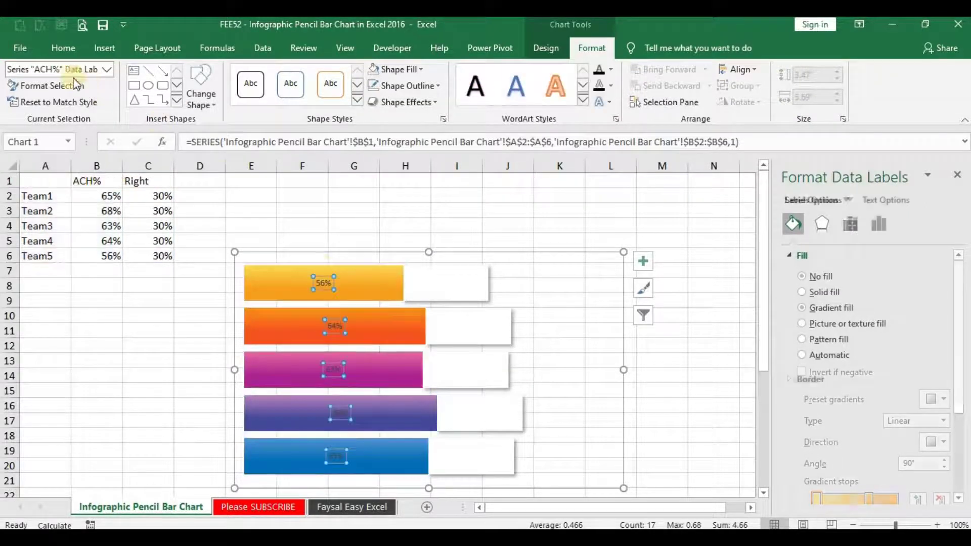
pyautogui.click(64, 46)
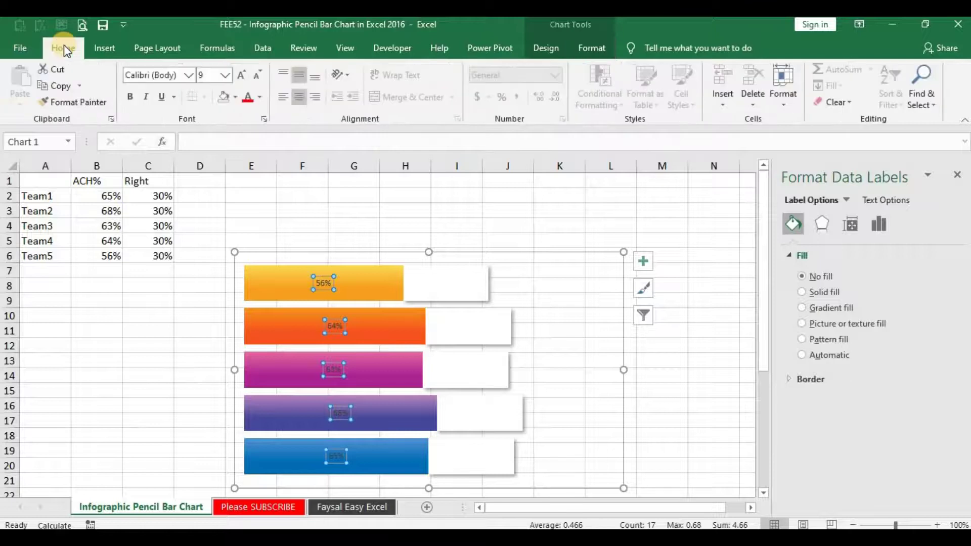
pyautogui.click(188, 75)
pyautogui.click(191, 158)
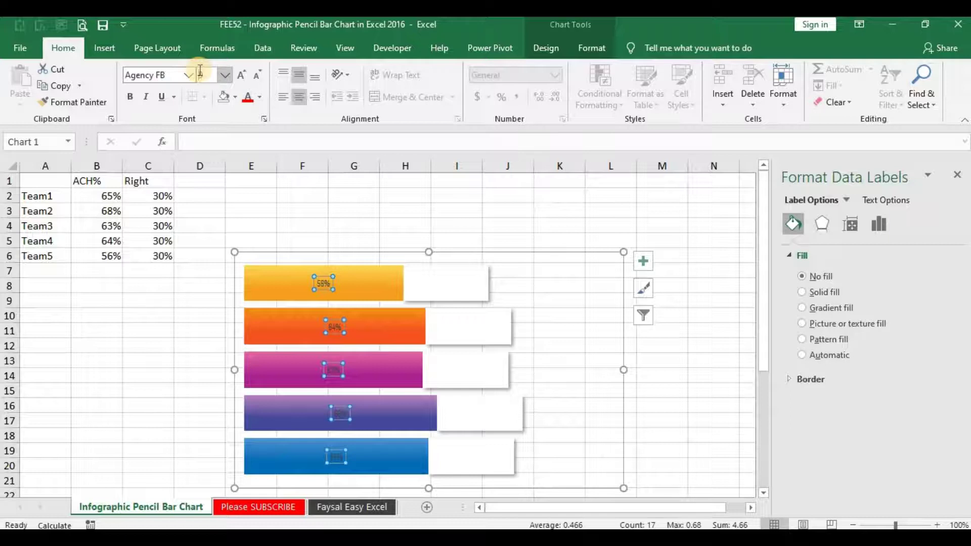
# Make the percentage labels size 20 and white.
pyautogui.write('18')
pyautogui.press('Return')
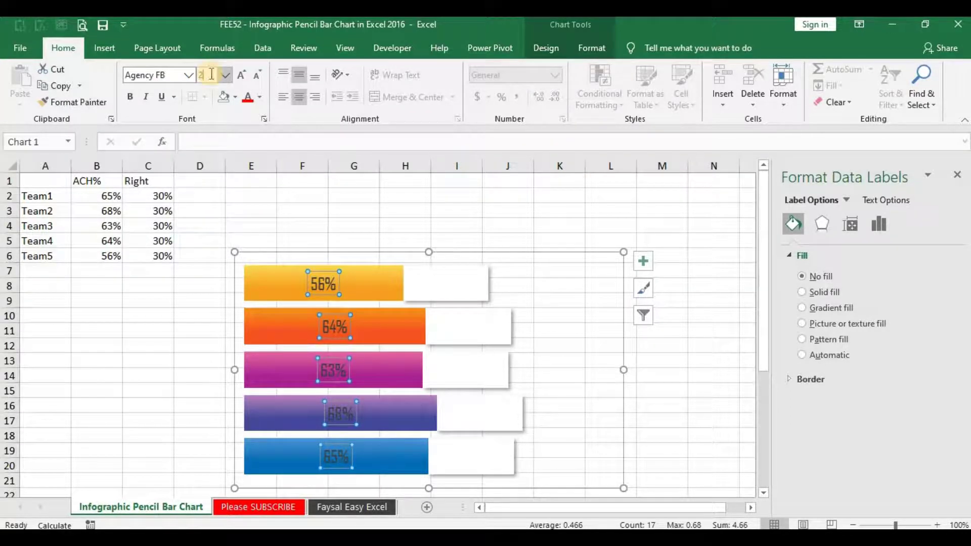
pyautogui.write('0')
pyautogui.press('Return')
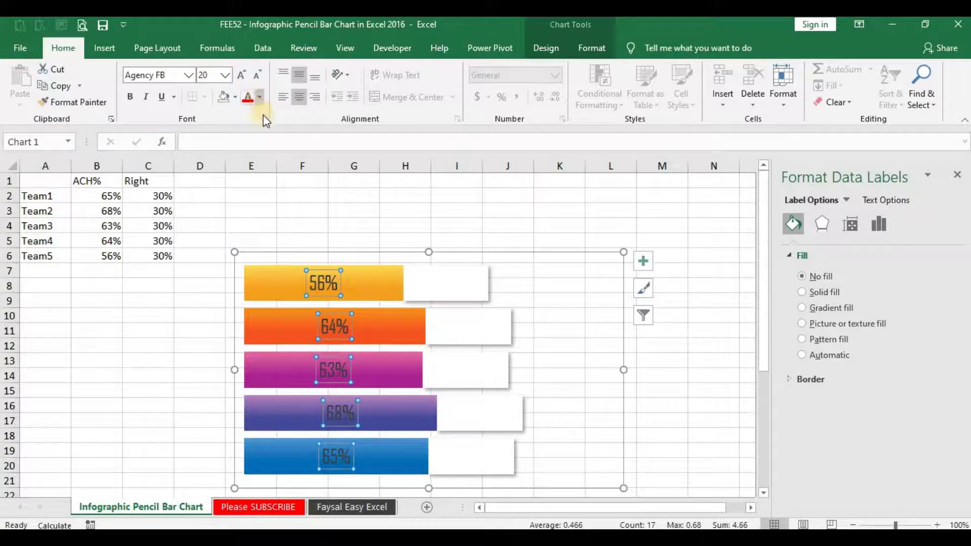
pyautogui.click(259, 97)
pyautogui.click(251, 146)
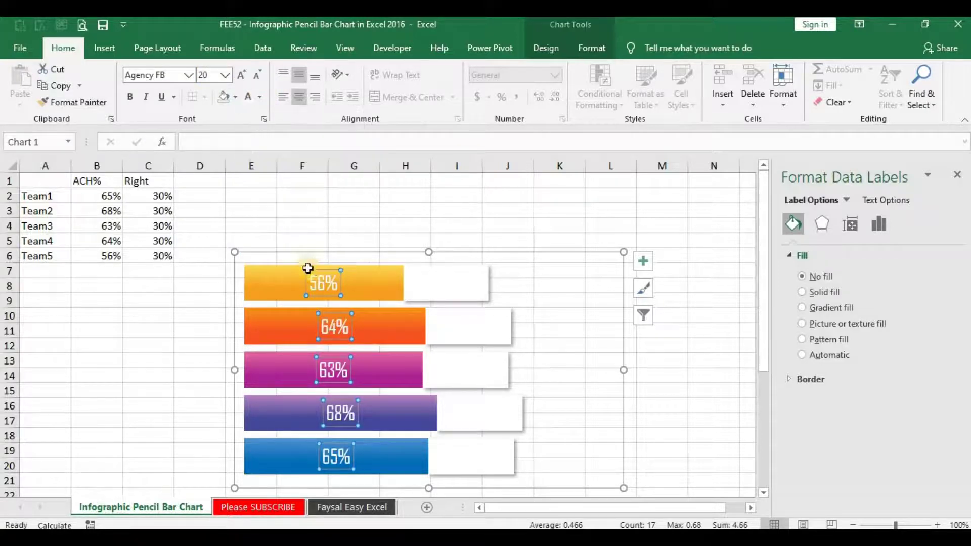
# Position the labels at Inside Base and enlarge them to size 24.
pyautogui.click(885, 221)
pyautogui.click(842, 257)
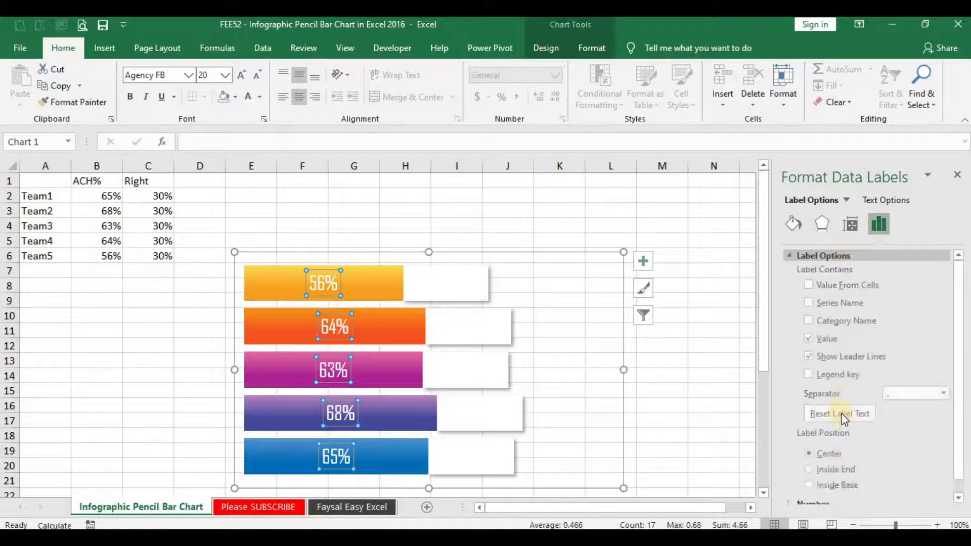
pyautogui.click(835, 486)
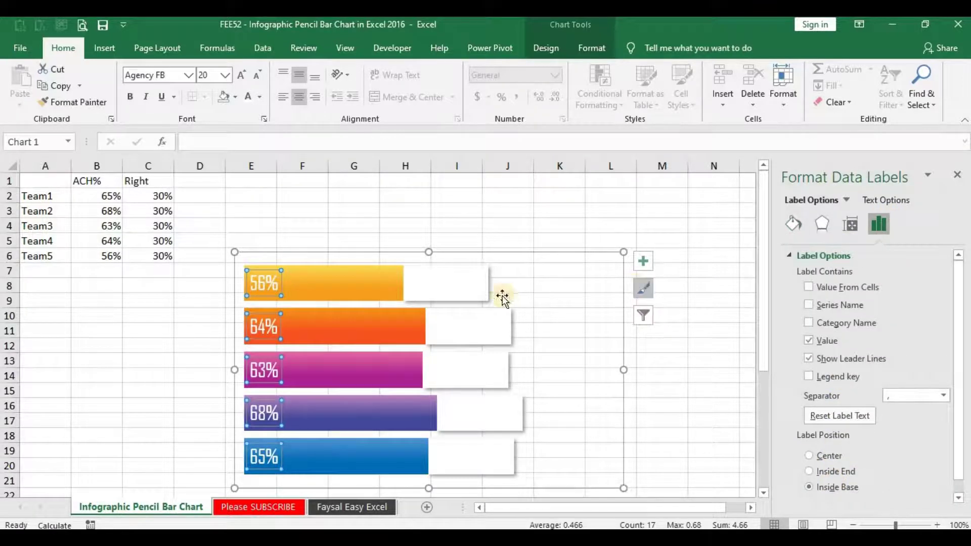
pyautogui.click(241, 76)
pyautogui.click(241, 76)
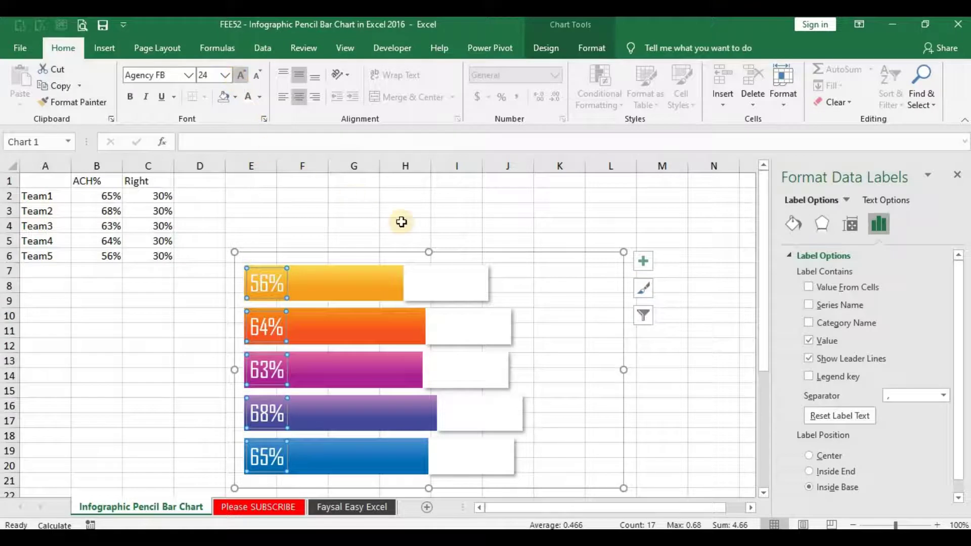
# Add data labels to the white Right series bars in Agency FB.
pyautogui.rightClick(436, 289)
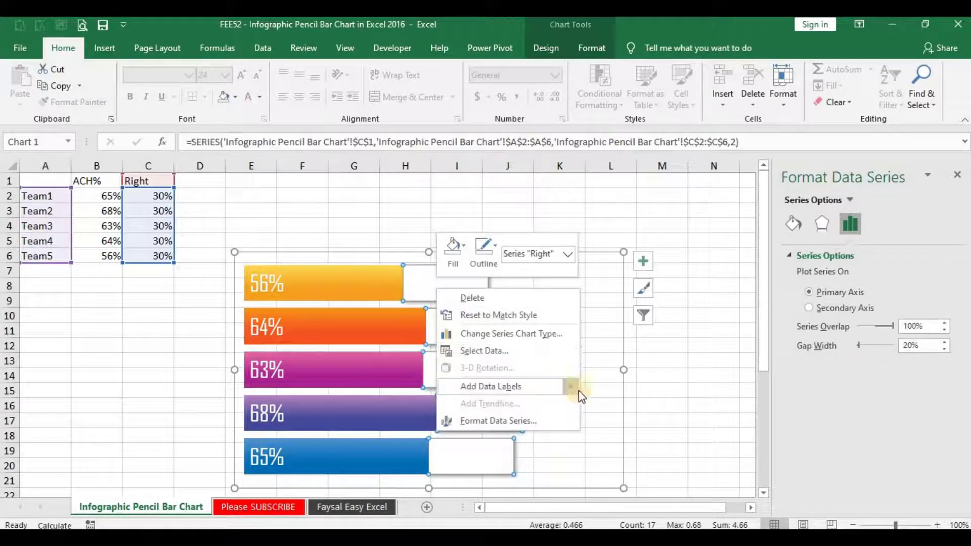
pyautogui.click(607, 390)
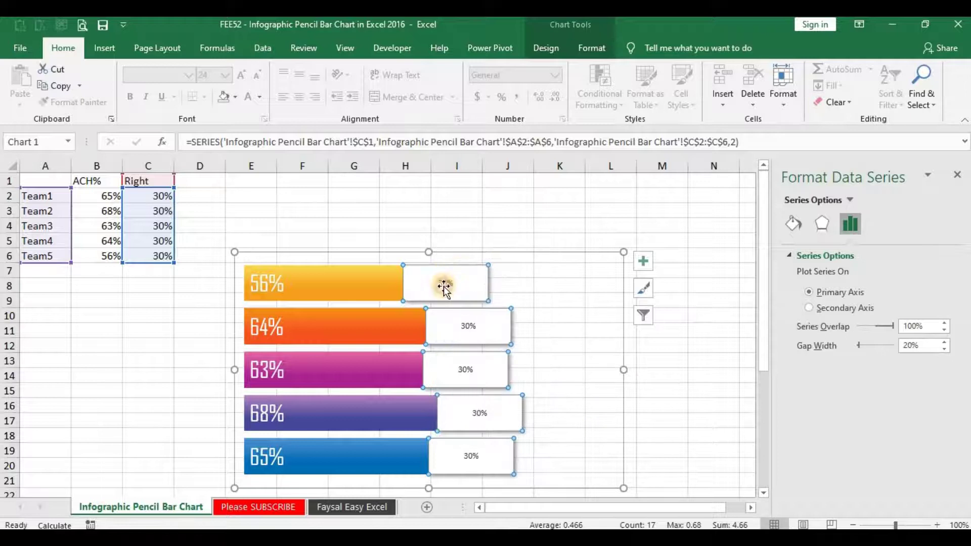
pyautogui.click(443, 287)
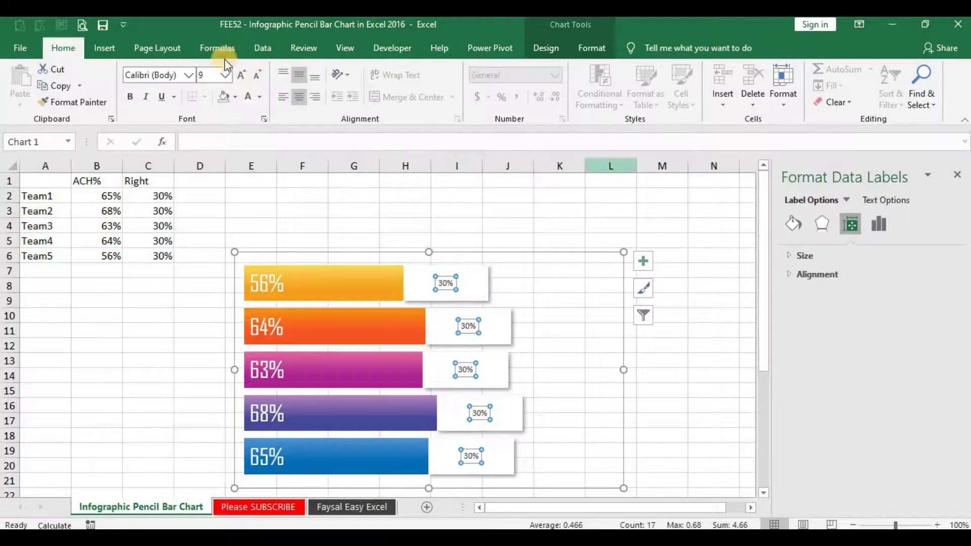
pyautogui.click(188, 75)
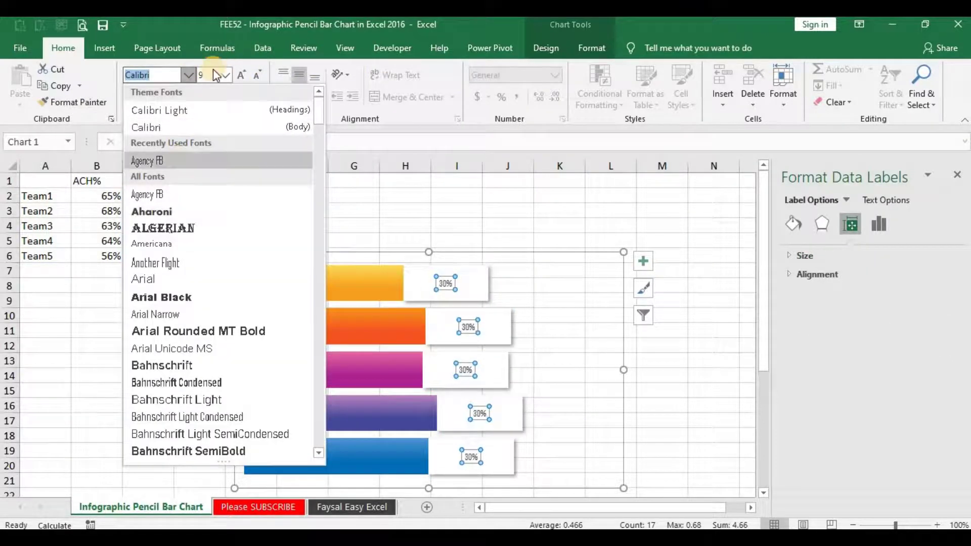
pyautogui.press('Return')
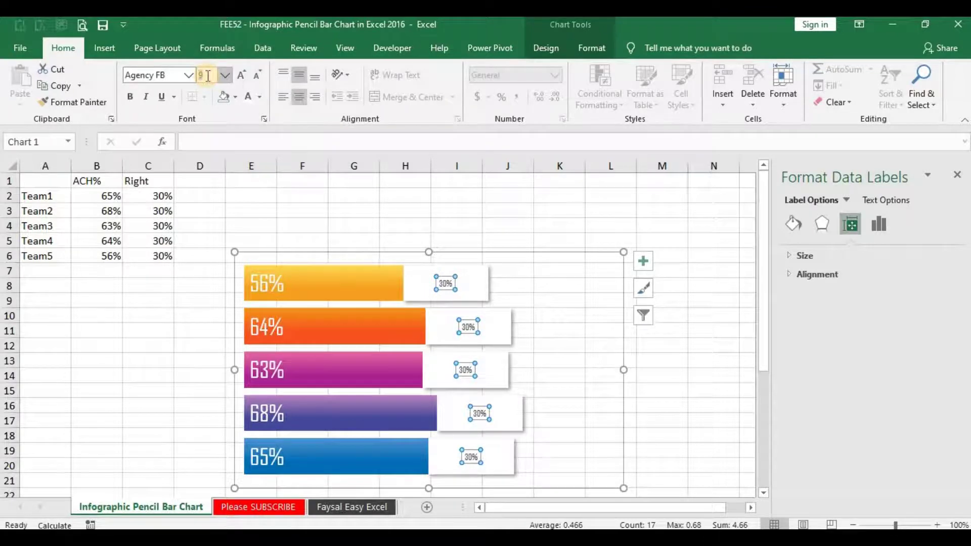
# Set the 30% labels to size 24 with a new font colour.
pyautogui.write('4')
pyautogui.press('Return')
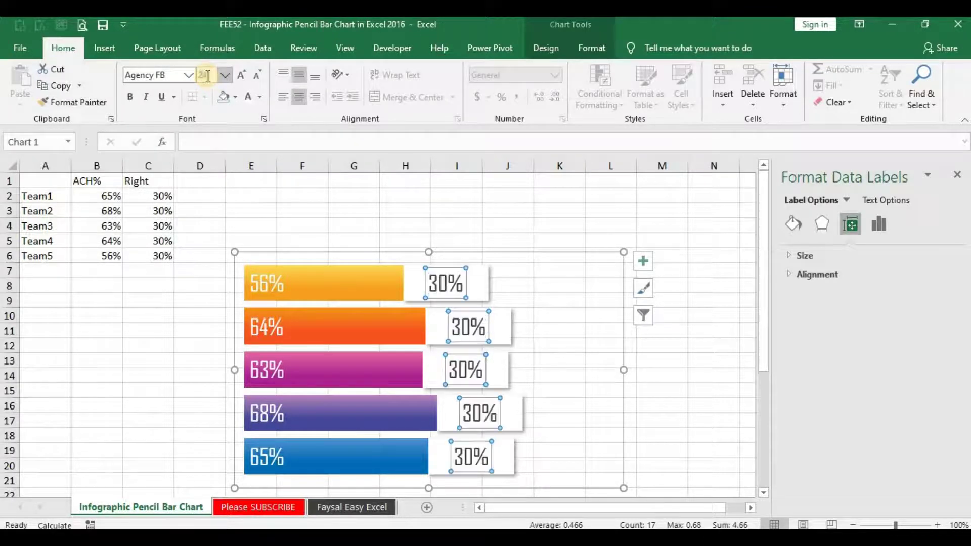
pyautogui.click(393, 166)
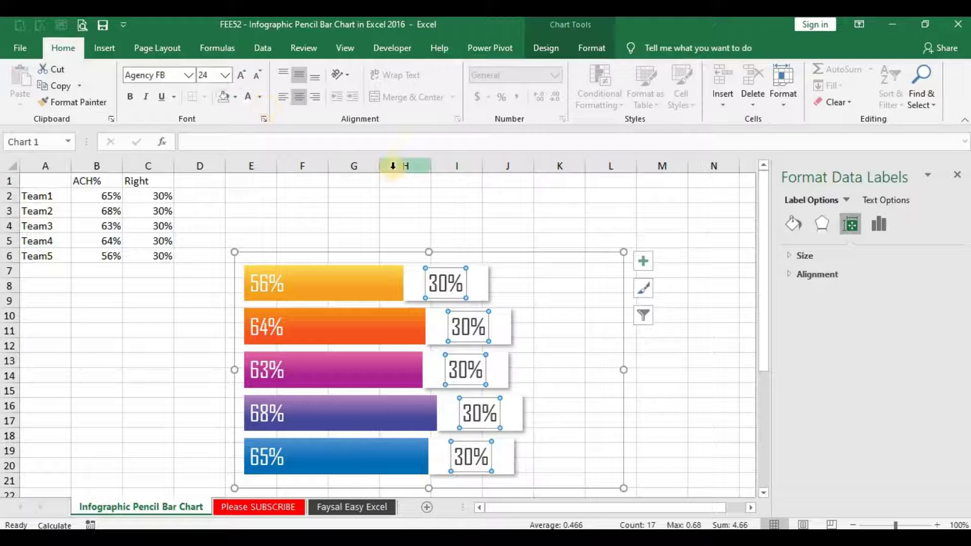
pyautogui.click(260, 97)
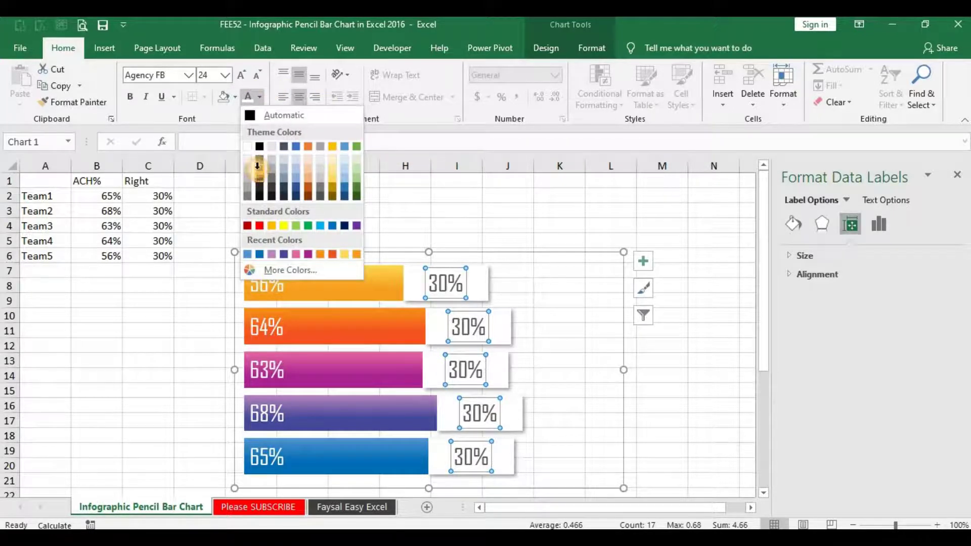
pyautogui.click(258, 165)
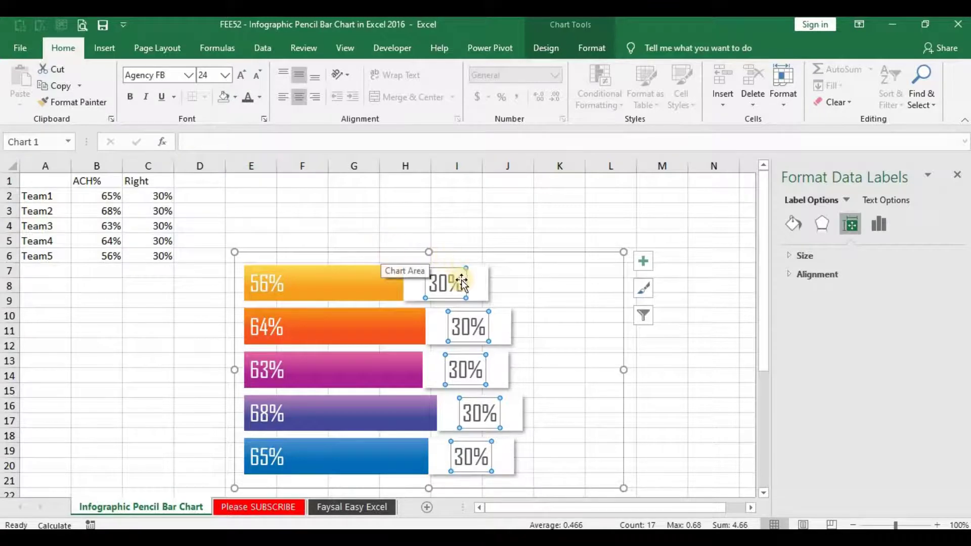
pyautogui.click(446, 279)
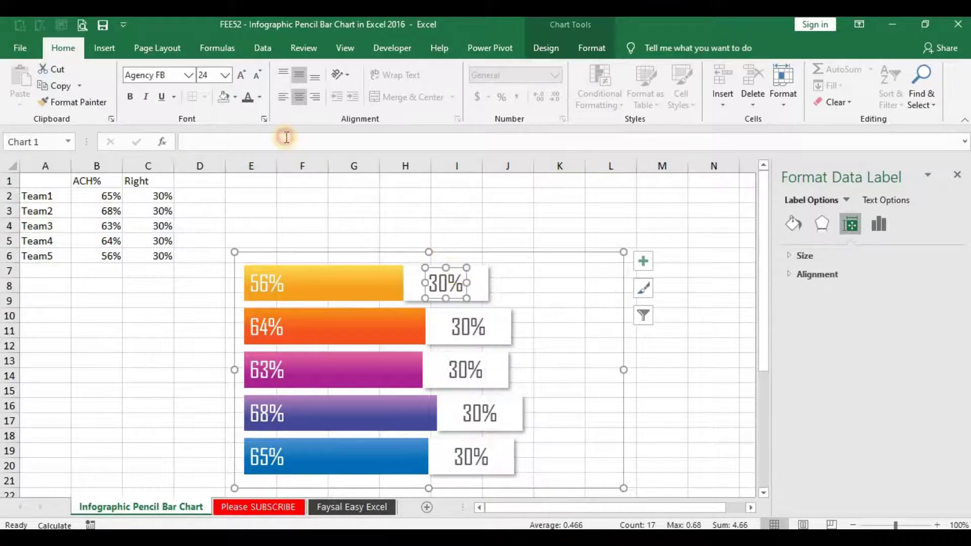
# Link the top three bar labels to cells A6, A5 and A4 (Team5, Team4, Team3).
pyautogui.click(286, 137)
pyautogui.write('=')
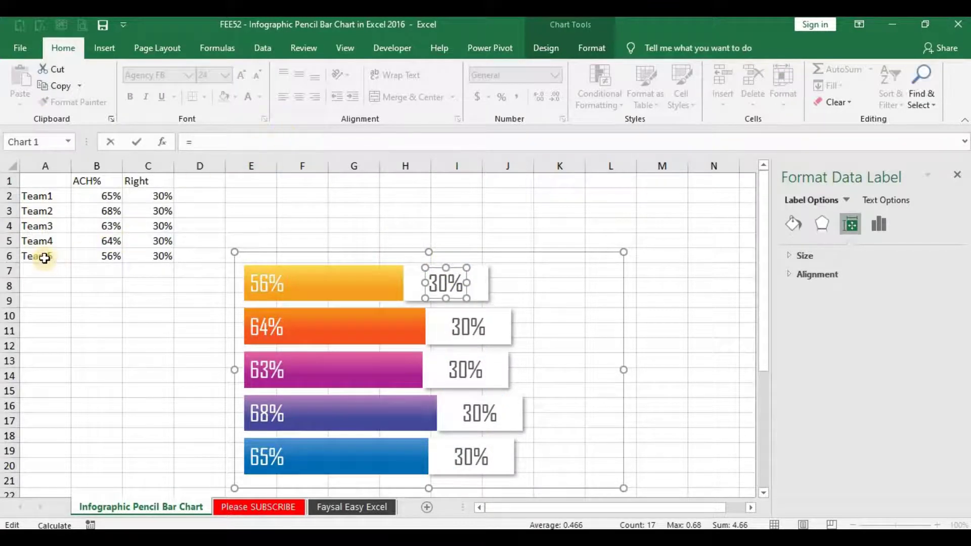
pyautogui.click(44, 257)
pyautogui.press('Return')
pyautogui.click(455, 324)
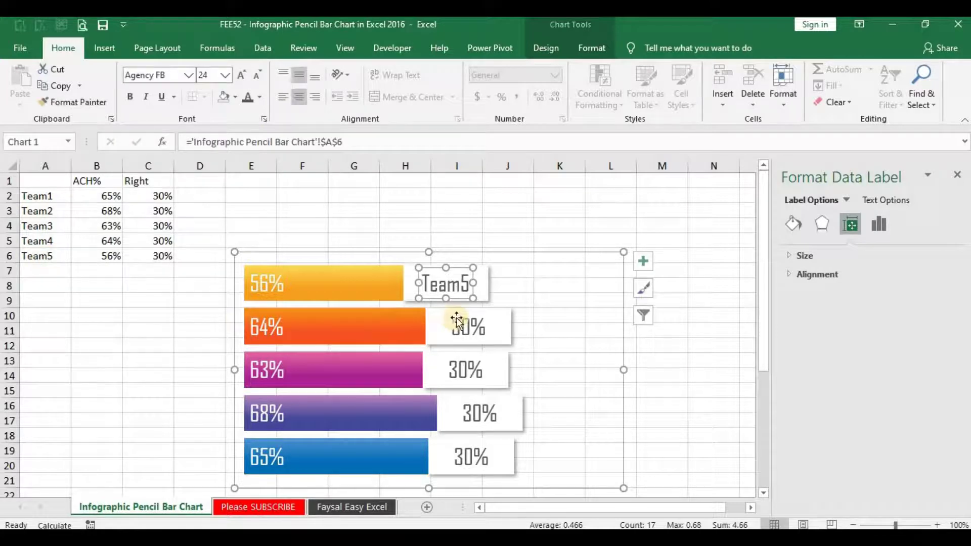
pyautogui.click(288, 144)
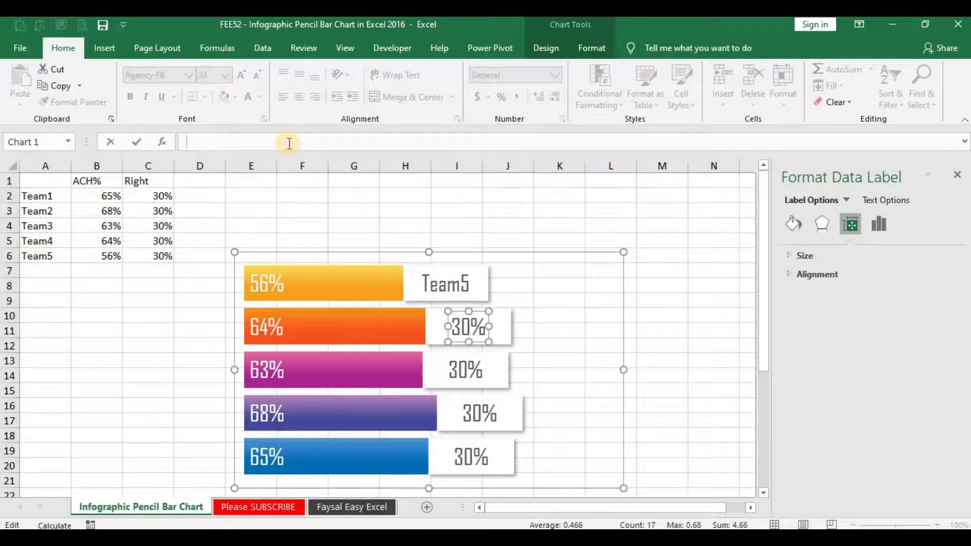
pyautogui.write('=')
pyautogui.click(44, 242)
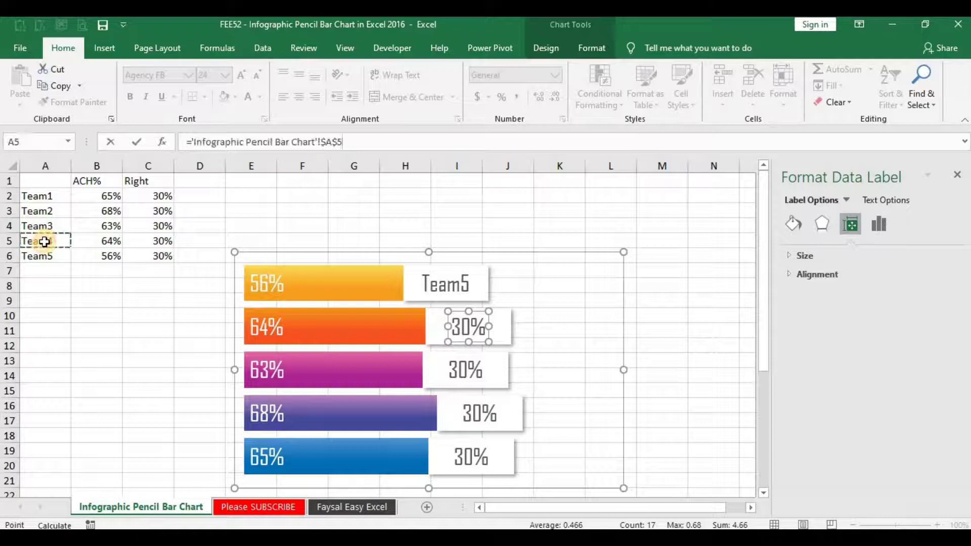
pyautogui.press('Return')
pyautogui.click(475, 363)
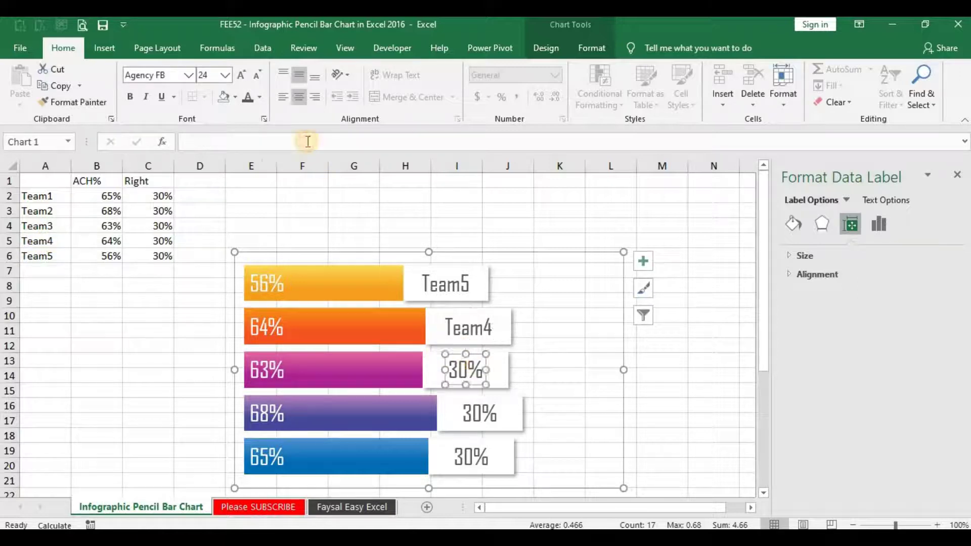
pyautogui.click(308, 141)
pyautogui.write('=')
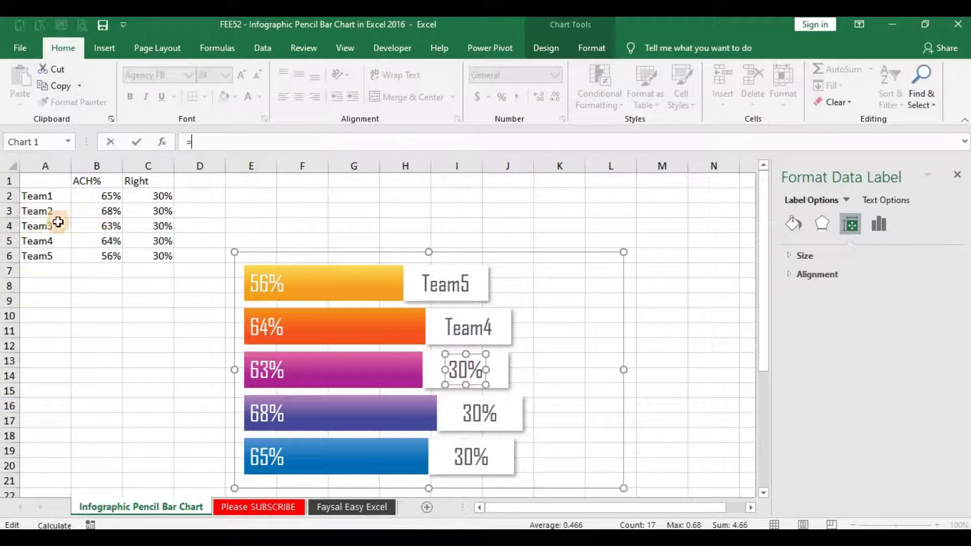
pyautogui.click(58, 222)
pyautogui.press('Return')
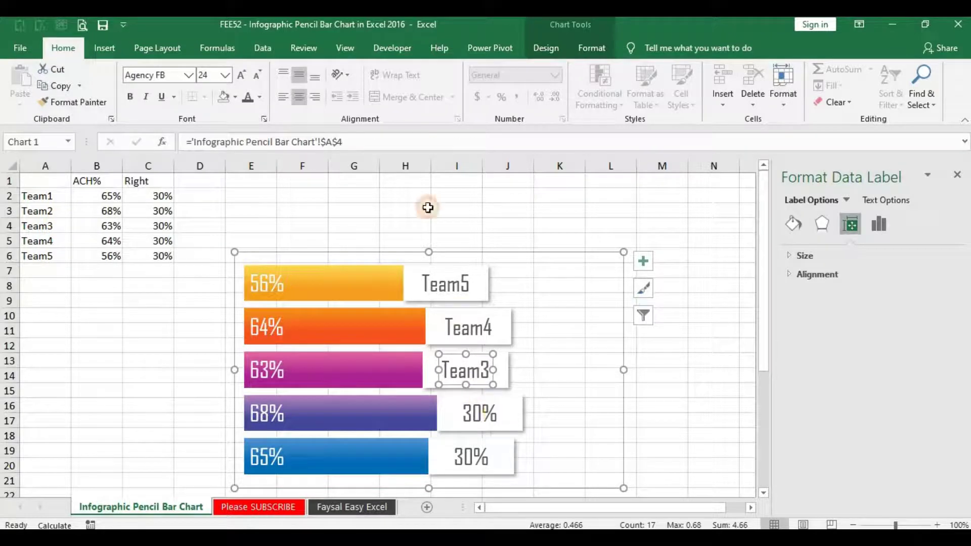
# Link the bottom two bar labels to cells A3 and A2 (Team2, Team1).
pyautogui.click(479, 413)
pyautogui.click(357, 141)
pyautogui.write('=')
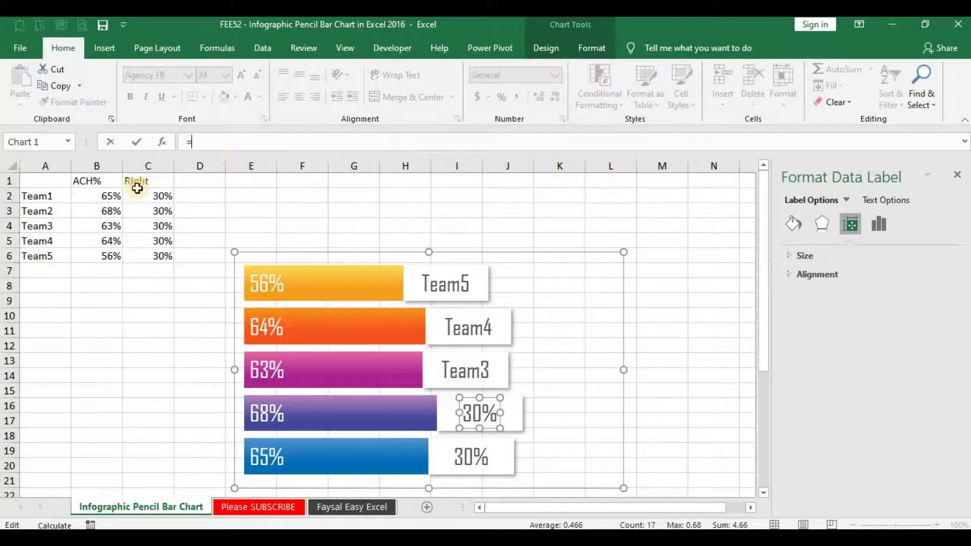
pyautogui.click(45, 214)
pyautogui.press('Return')
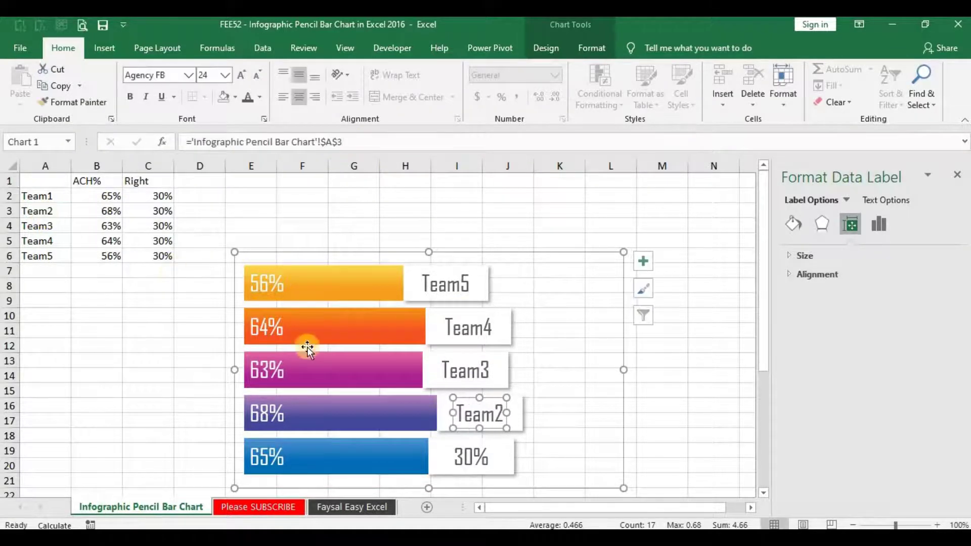
pyautogui.press('Left')
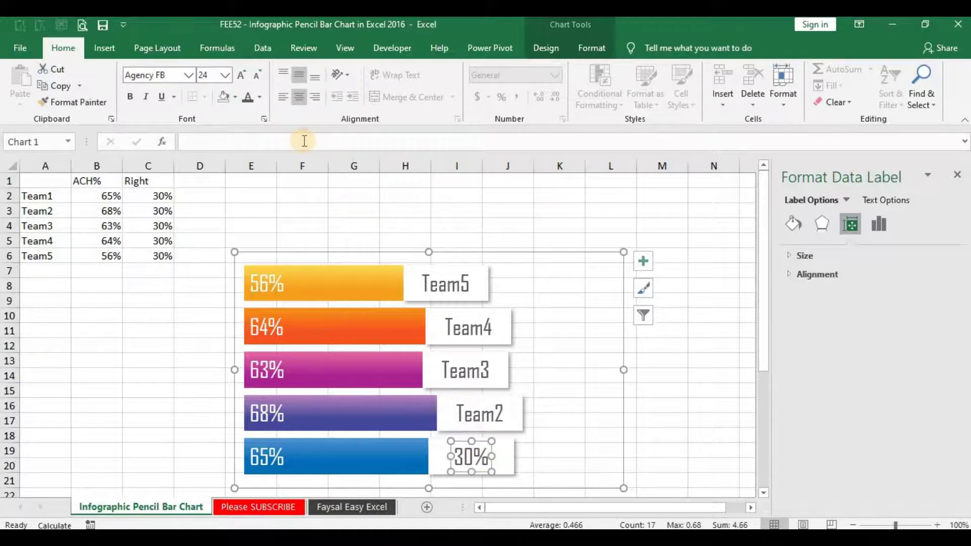
pyautogui.write('=')
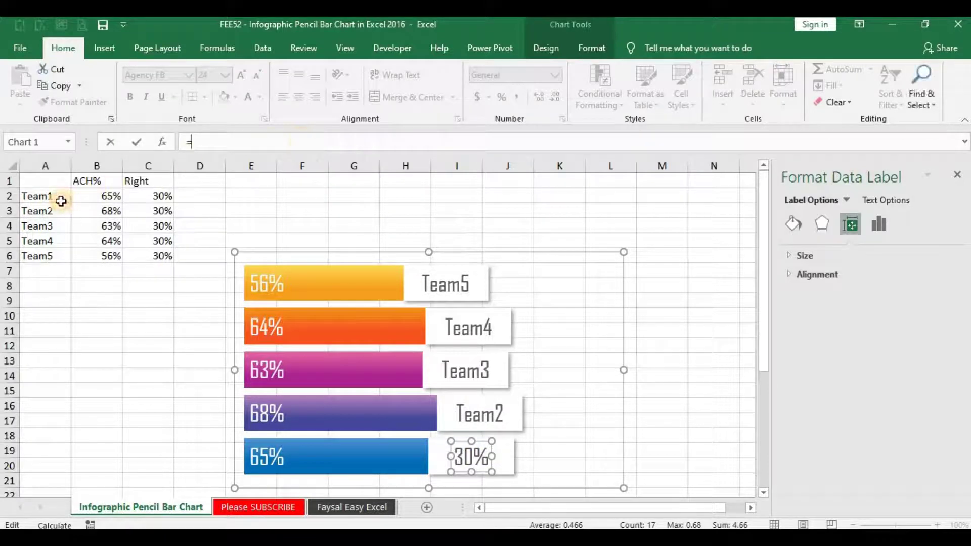
pyautogui.click(60, 201)
pyautogui.press('Return')
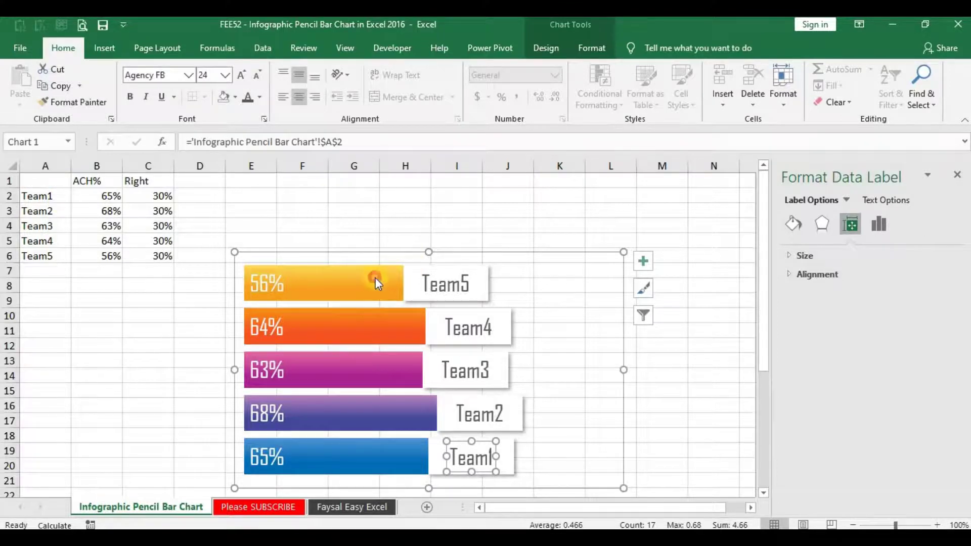
# Shrink all the team name labels to font size 20.
pyautogui.click(376, 278)
pyautogui.click(433, 287)
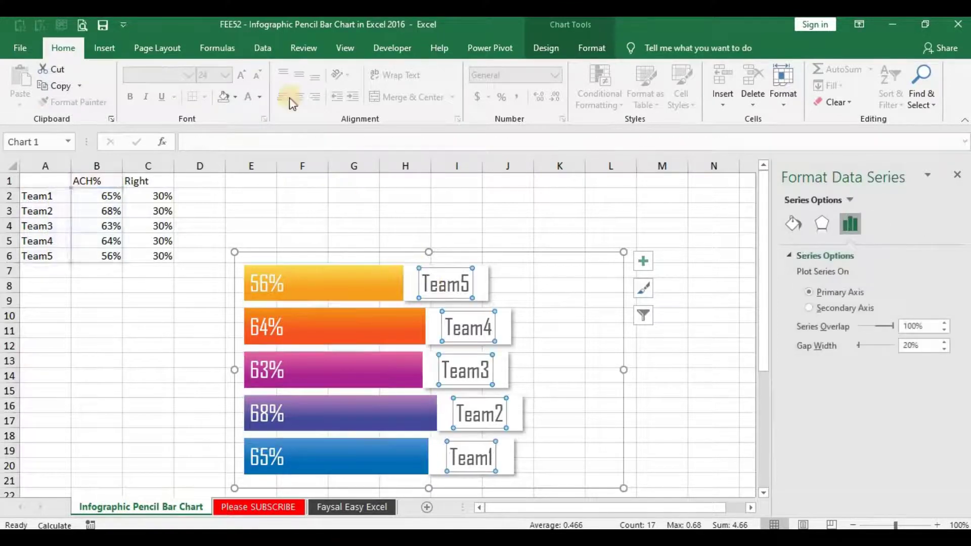
pyautogui.click(256, 75)
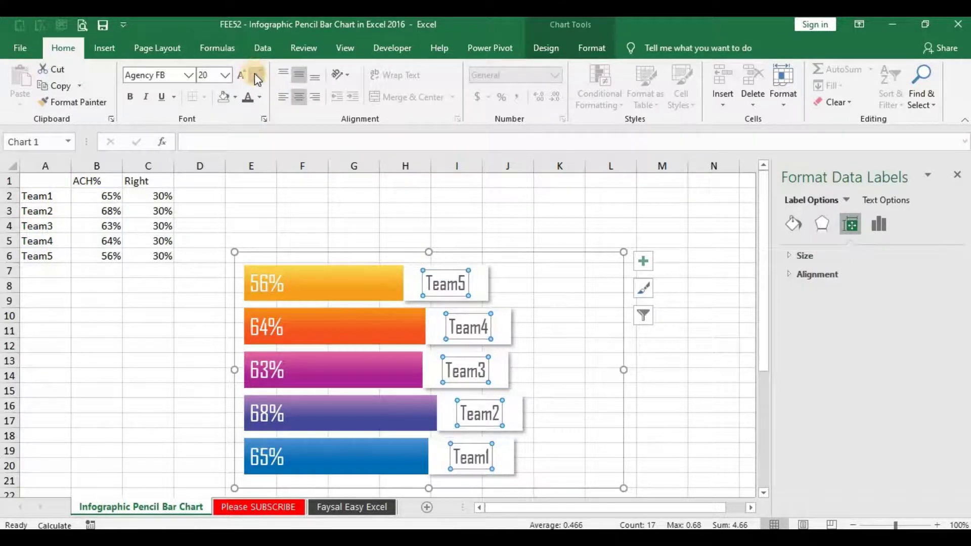
pyautogui.click(488, 195)
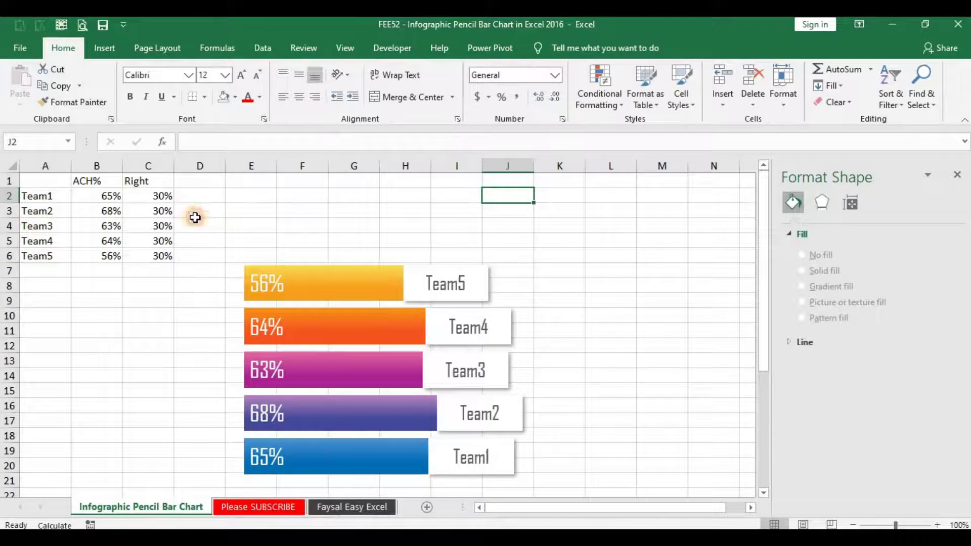
# Fill cells D3:N22 behind the chart with light grey.
pyautogui.moveTo(192, 213); pyautogui.dragTo(728, 498)
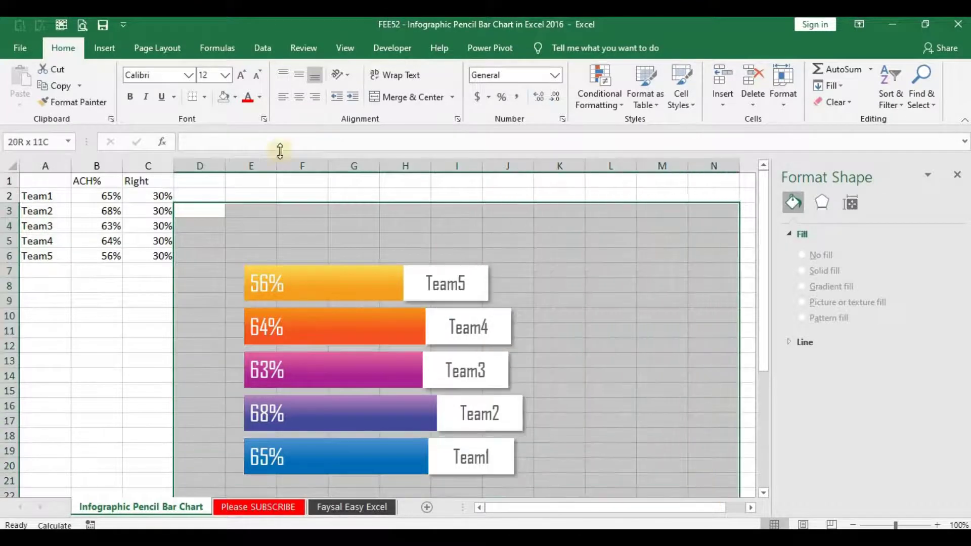
pyautogui.click(234, 96)
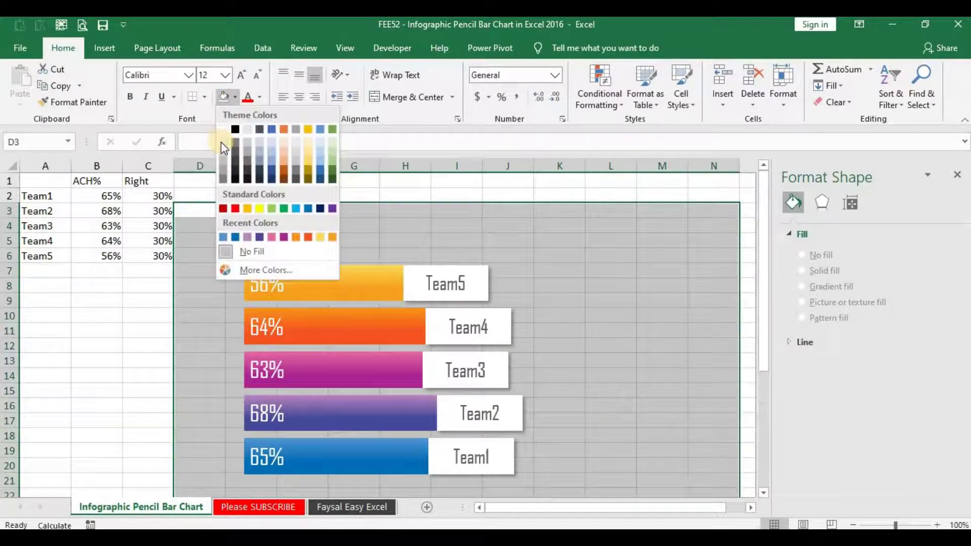
pyautogui.click(221, 140)
# Move the bar chart slightly to the right.
pyautogui.click(284, 259)
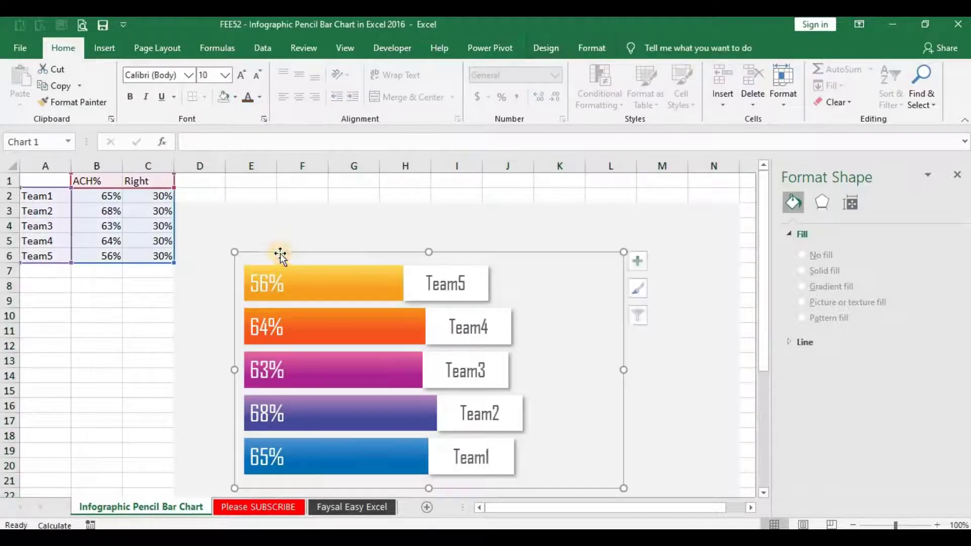
pyautogui.moveTo(313, 250); pyautogui.dragTo(408, 250)
pyautogui.click(248, 234)
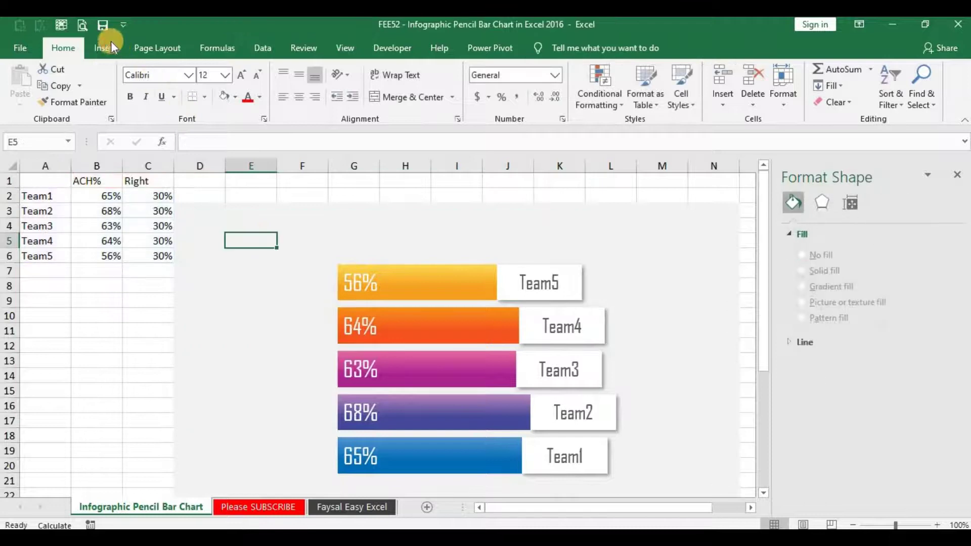
pyautogui.click(108, 43)
# Draw a tall thin rectangle down the chart, 3.89" high.
pyautogui.click(202, 63)
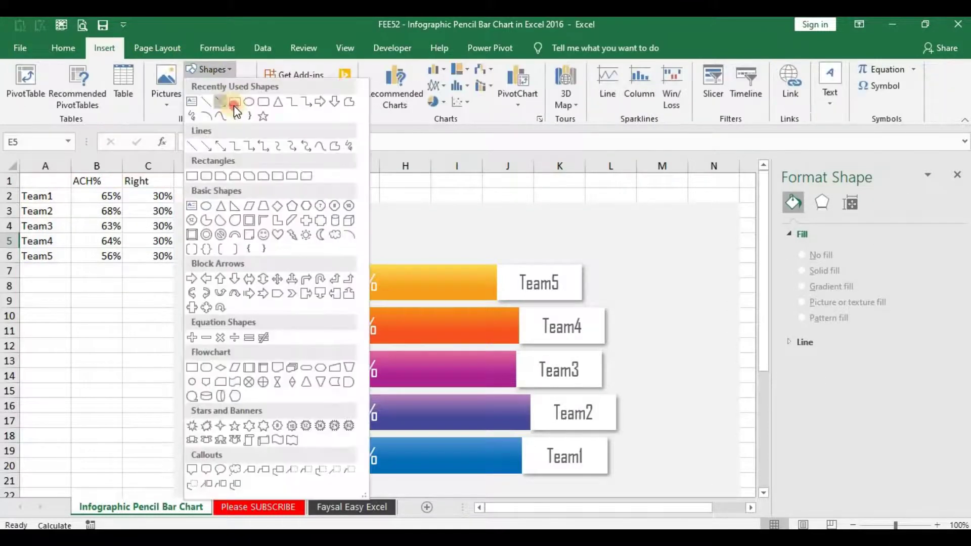
pyautogui.click(233, 106)
pyautogui.moveTo(338, 221); pyautogui.dragTo(349, 366)
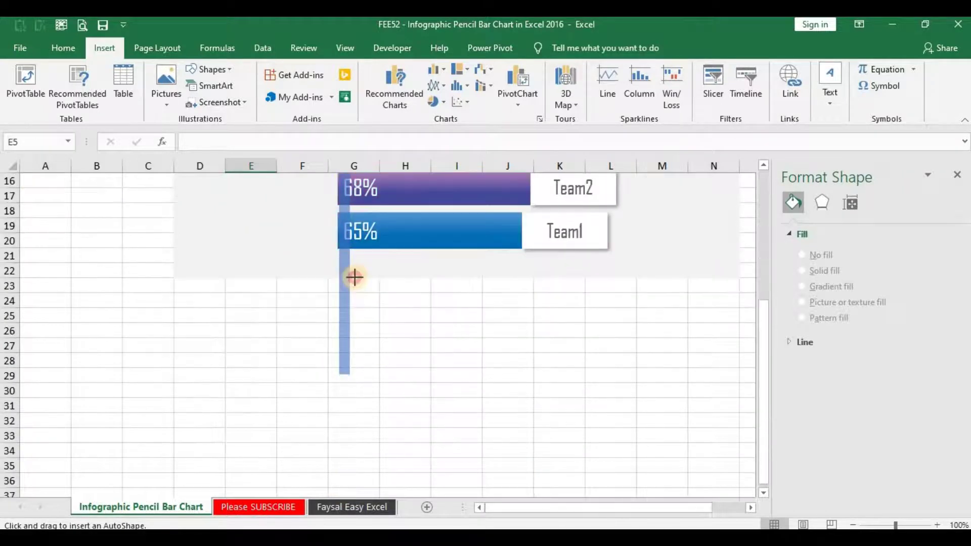
pyautogui.moveTo(349, 365); pyautogui.dragTo(348, 263)
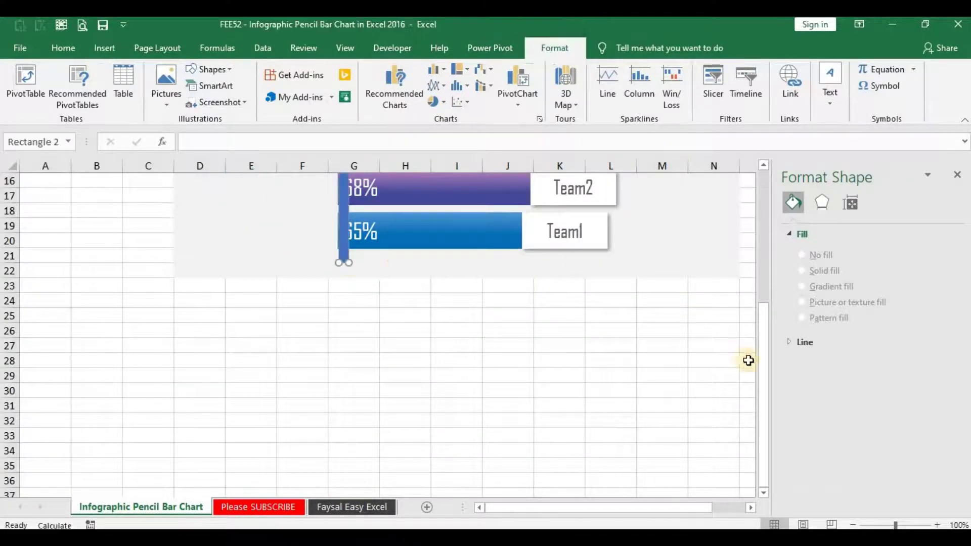
pyautogui.moveTo(763, 297); pyautogui.dragTo(763, 220)
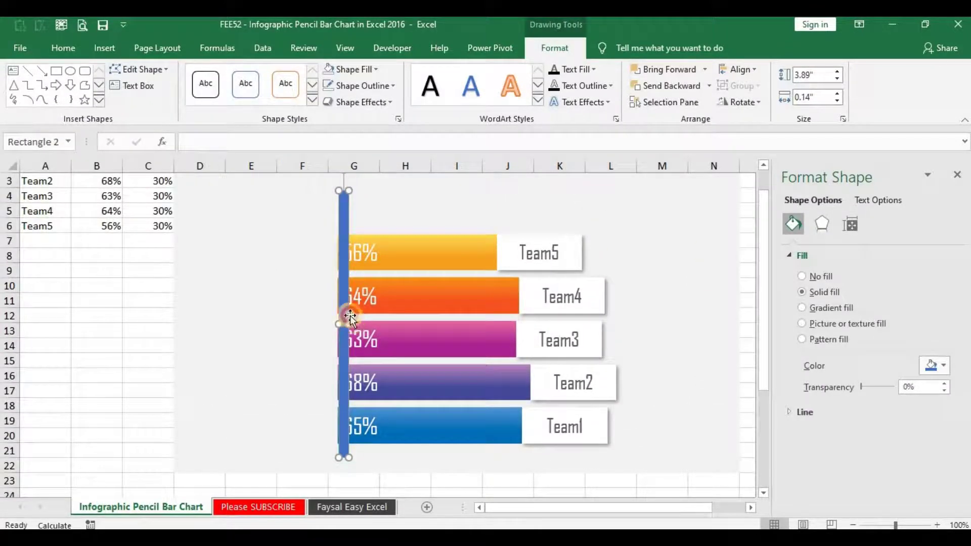
# Line the strip up over the bars' left ends and place a copy beside it.
pyautogui.moveTo(344, 208); pyautogui.dragTo(348, 218)
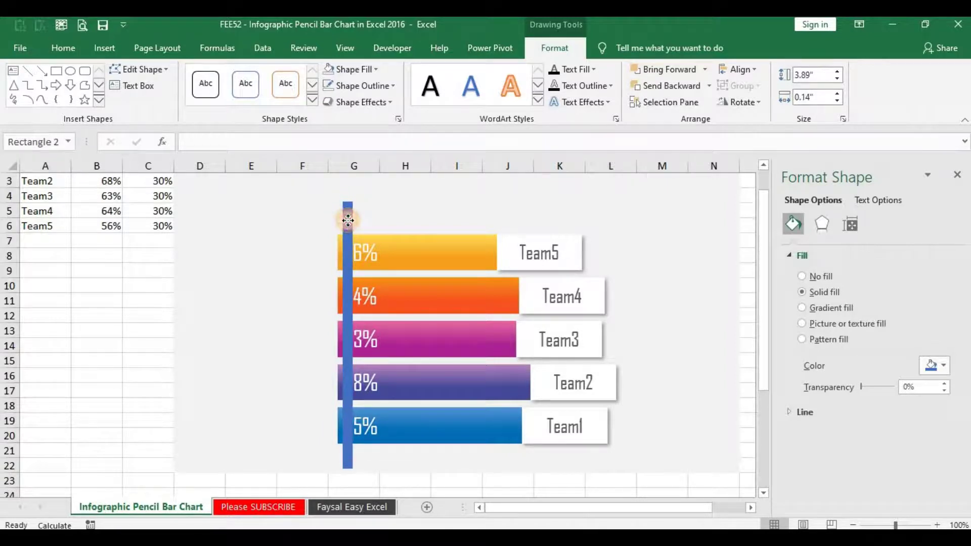
pyautogui.moveTo(348, 221); pyautogui.dragTo(369, 224)
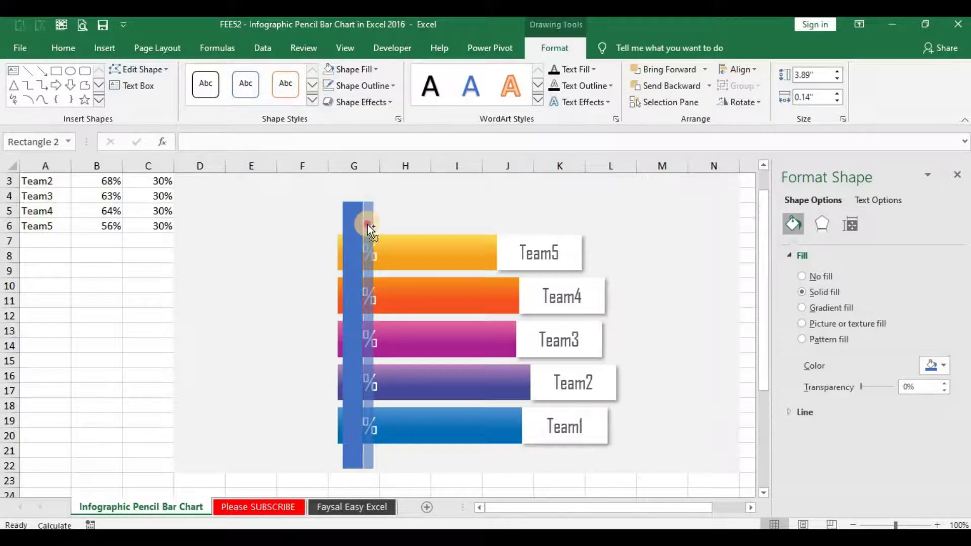
pyautogui.moveTo(367, 223); pyautogui.dragTo(372, 227)
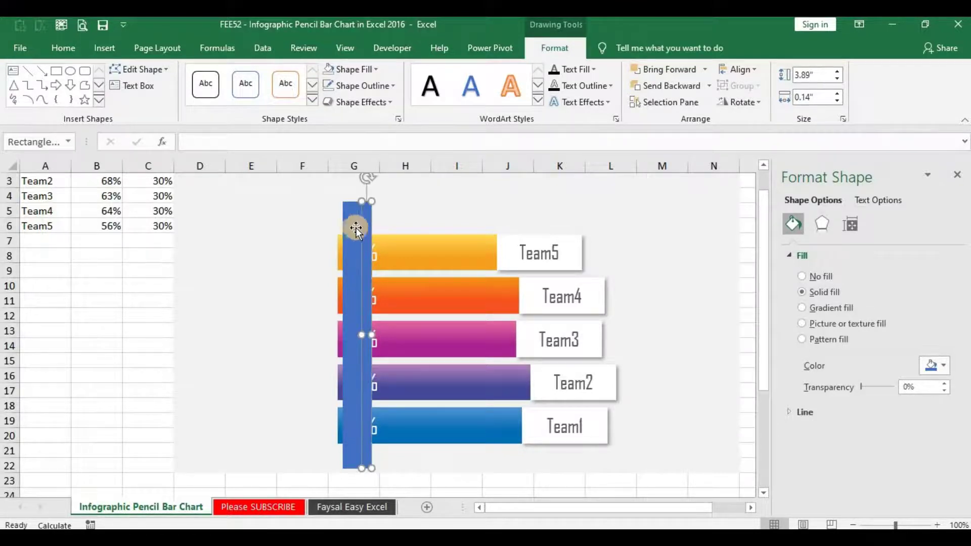
# Remove the strips' outlines, fill the outer strips light green and the middle strip dark green.
pyautogui.click(354, 83)
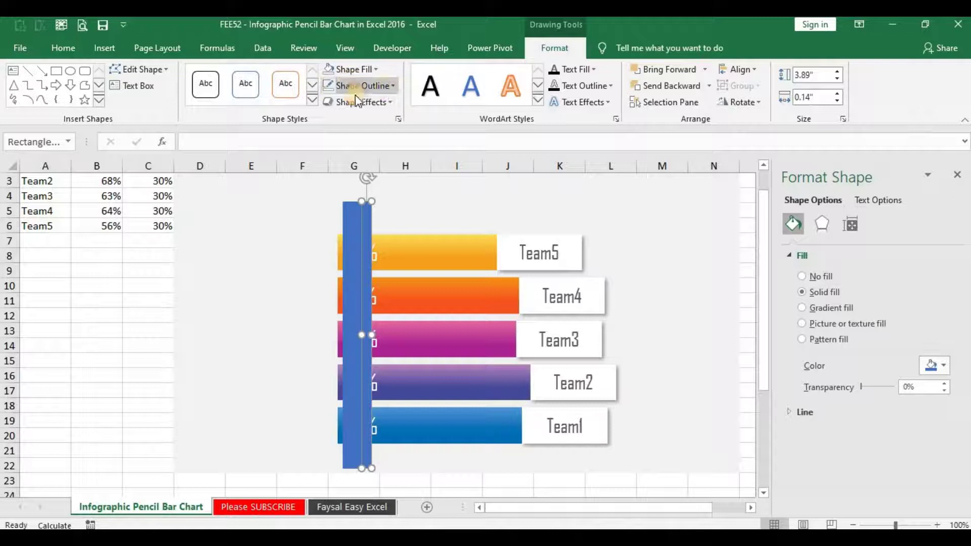
pyautogui.click(361, 257)
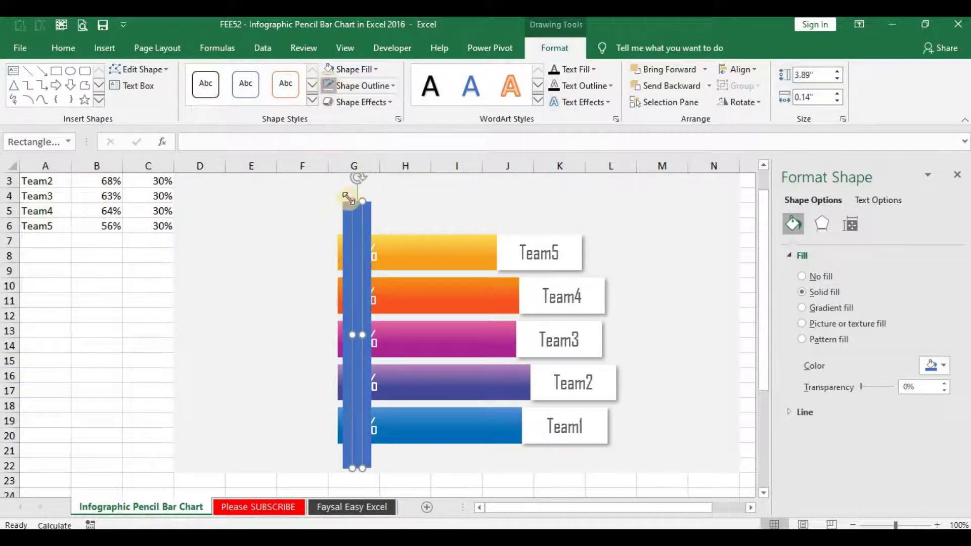
pyautogui.click(347, 212)
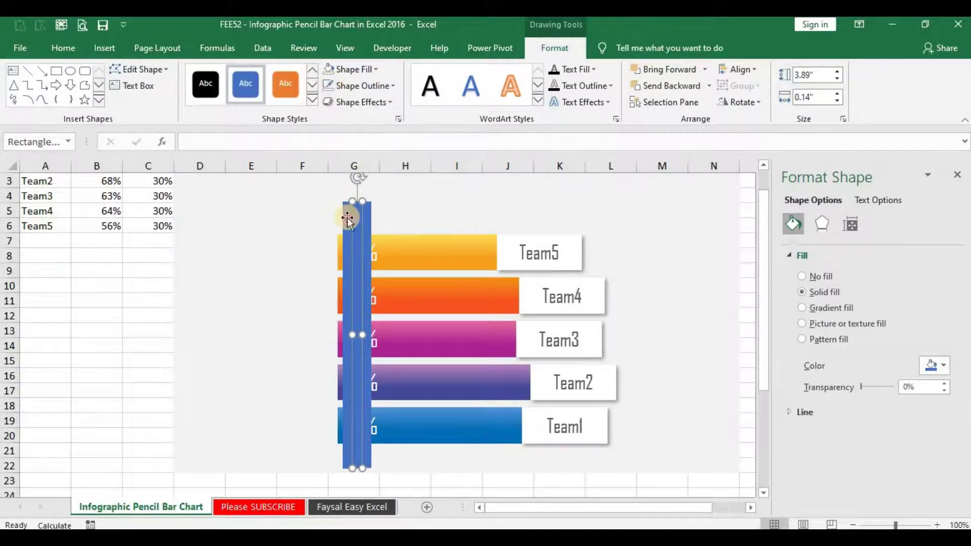
pyautogui.click(356, 68)
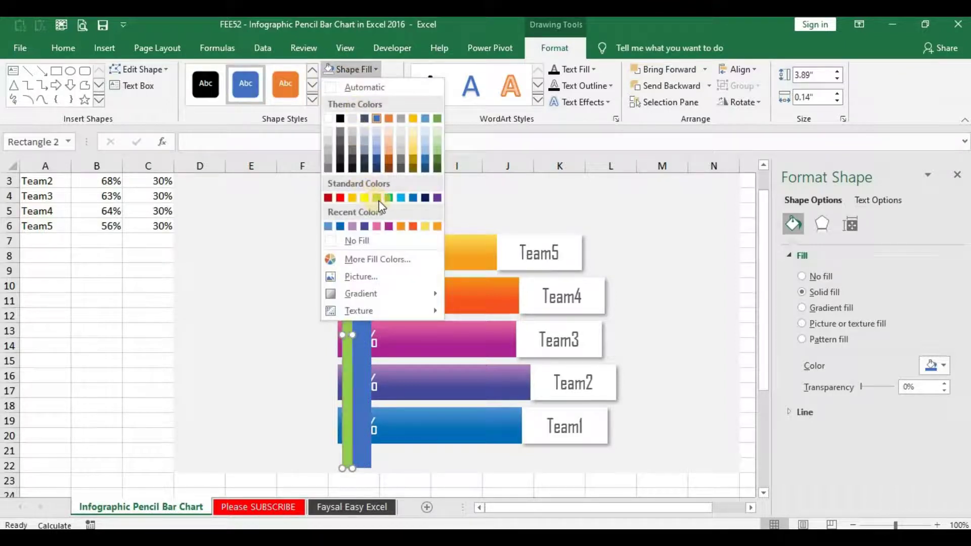
pyautogui.click(369, 241)
pyautogui.press('Tab')
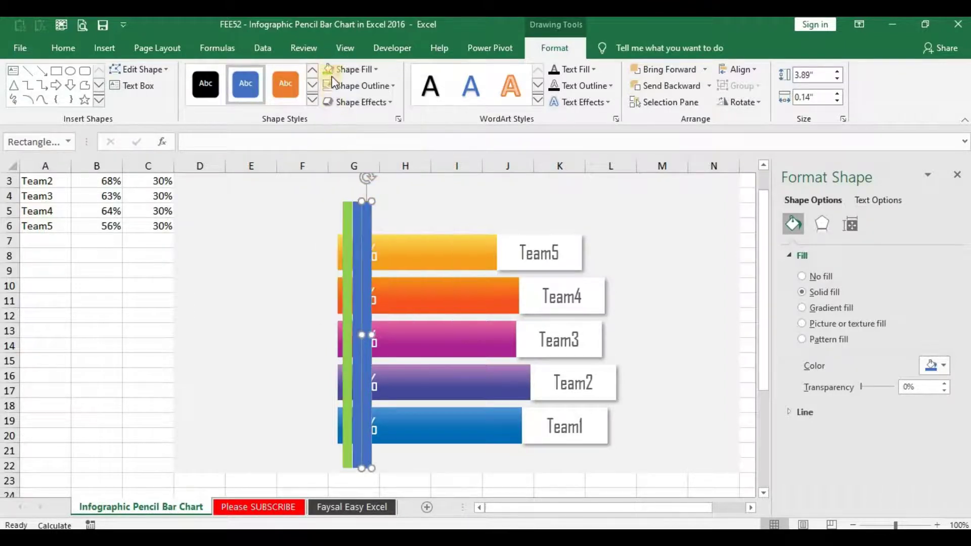
pyautogui.click(329, 68)
pyautogui.click(356, 211)
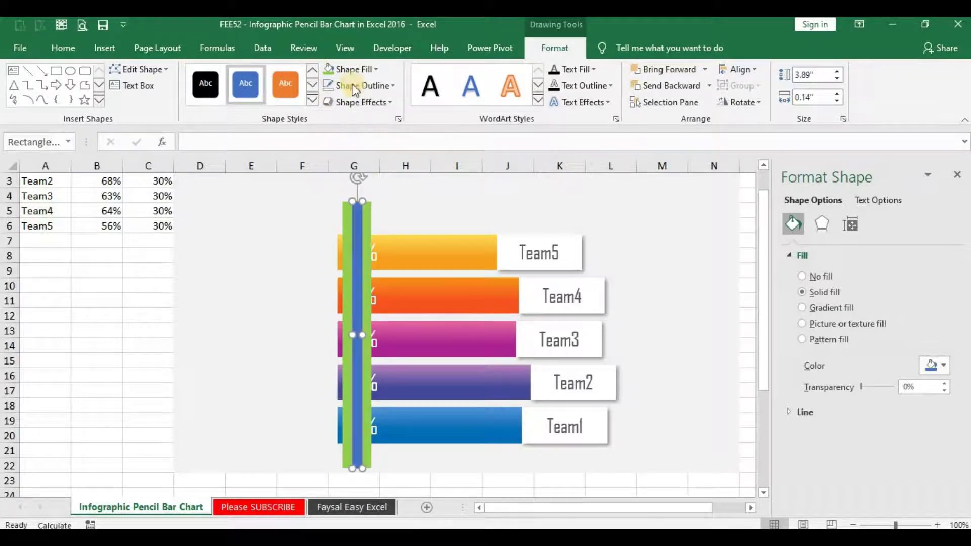
pyautogui.click(351, 71)
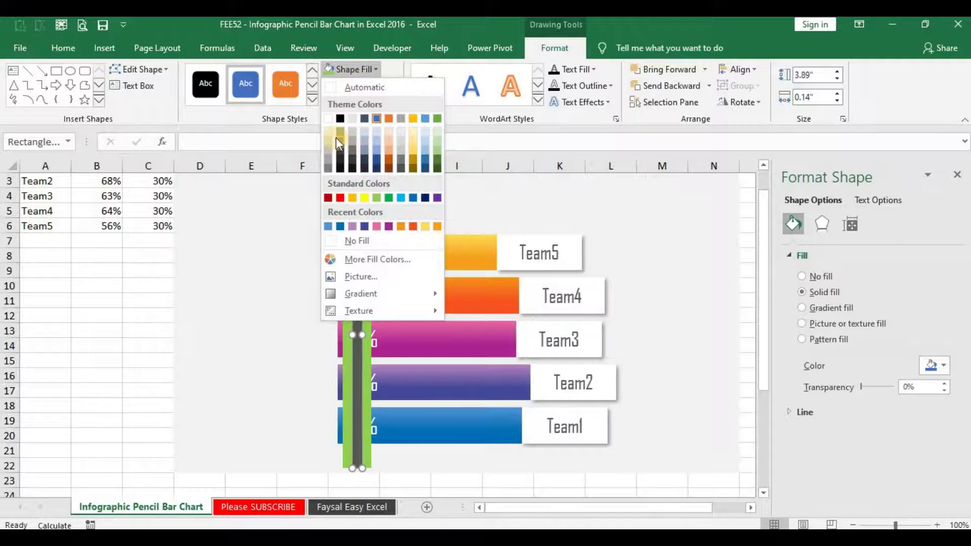
pyautogui.click(387, 199)
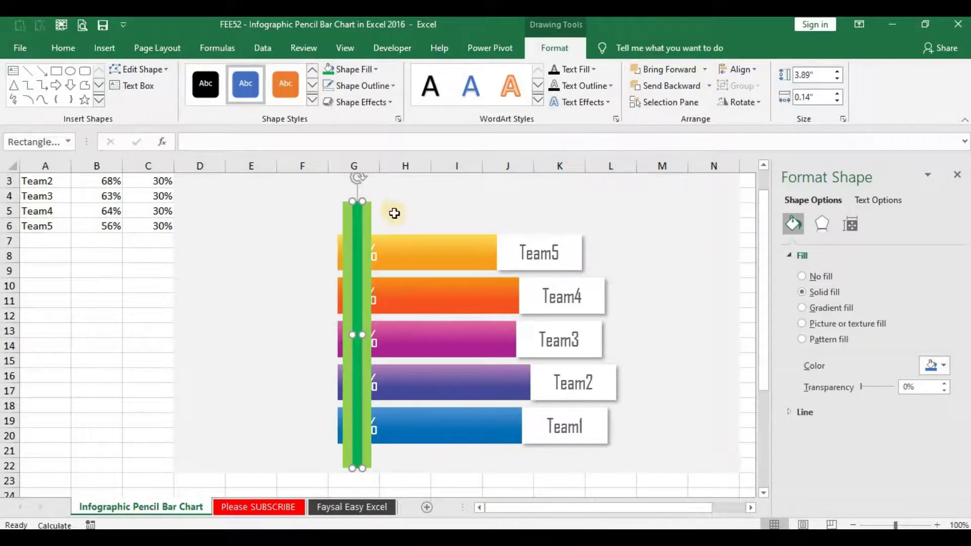
# Fill cells C22:N28 below the chart with the light grey backdrop.
pyautogui.moveTo(770, 237); pyautogui.dragTo(771, 324)
pyautogui.click(373, 416)
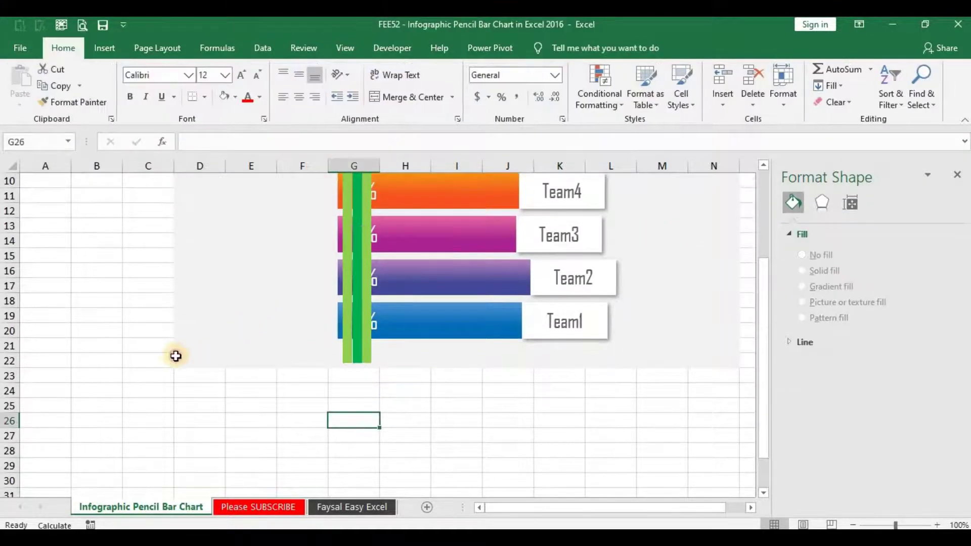
pyautogui.moveTo(176, 356); pyautogui.dragTo(730, 448)
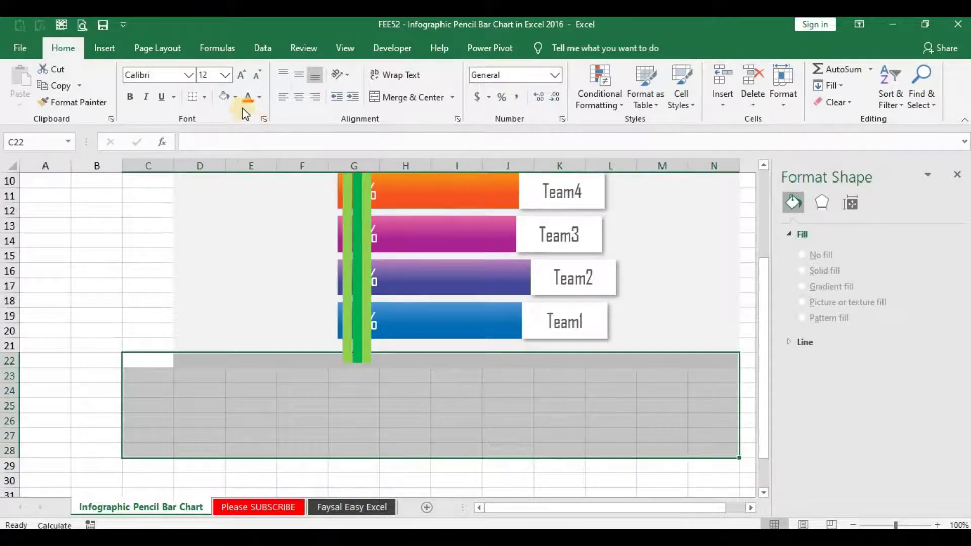
pyautogui.click(224, 96)
pyautogui.click(202, 286)
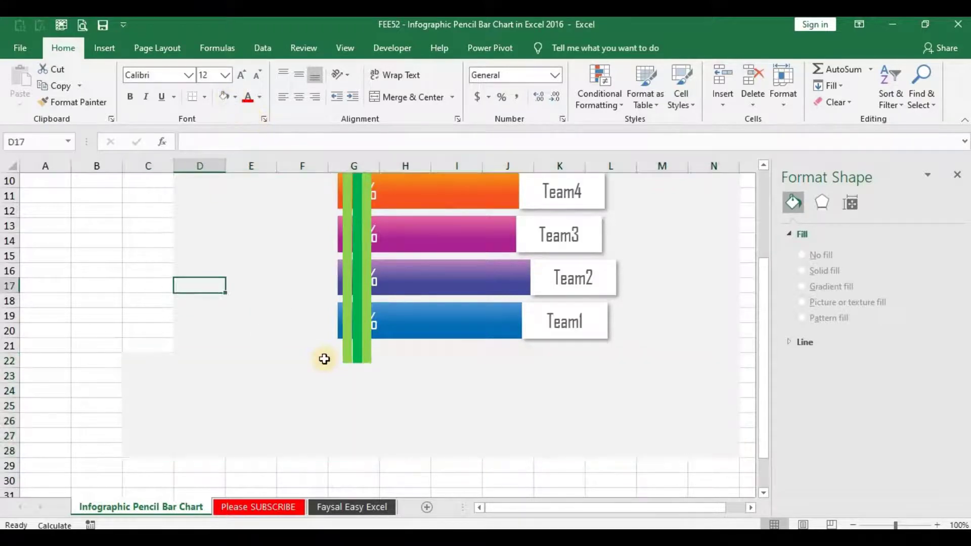
pyautogui.click(350, 359)
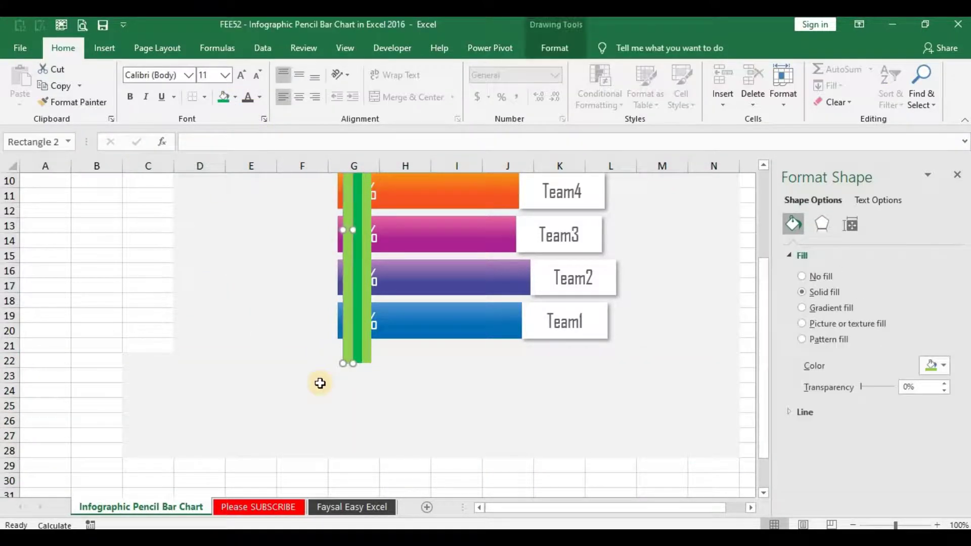
pyautogui.click(299, 408)
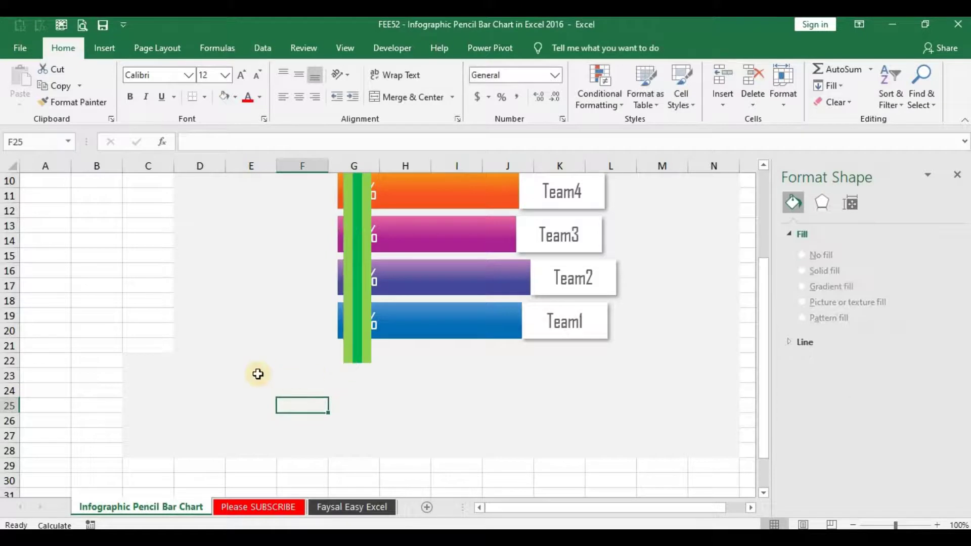
pyautogui.click(105, 48)
# Draw a small isosceles triangle, about 0.21" by 0.18", below the pencil.
pyautogui.click(204, 72)
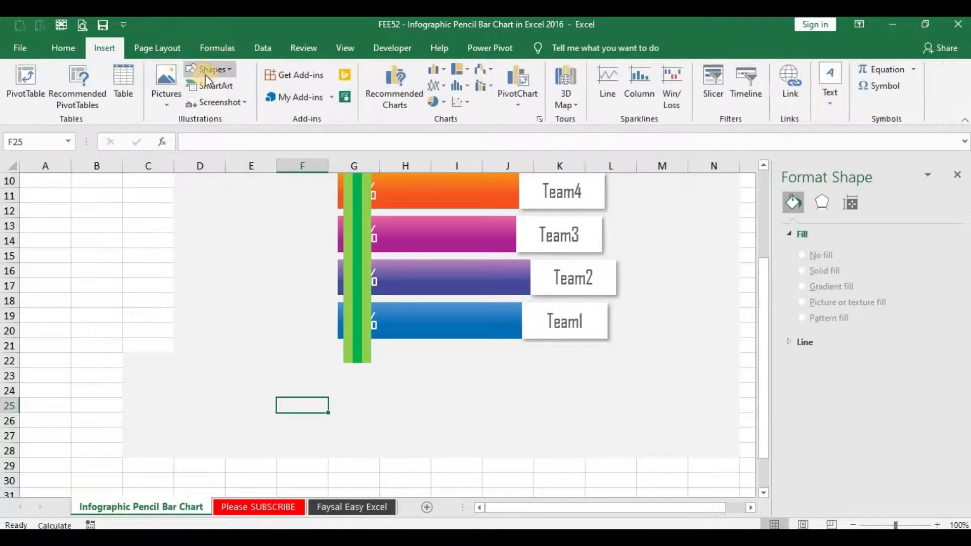
pyautogui.click(277, 105)
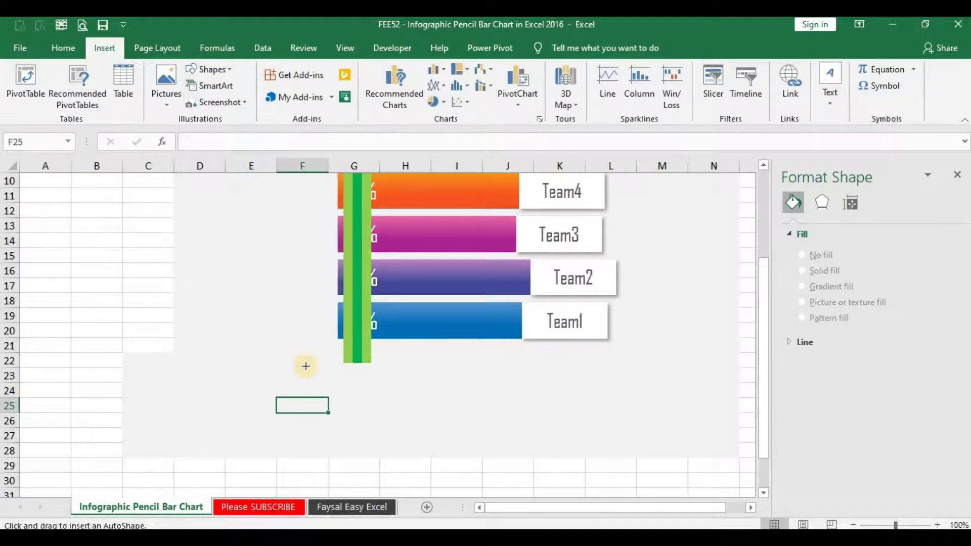
pyautogui.moveTo(322, 375); pyautogui.dragTo(319, 395)
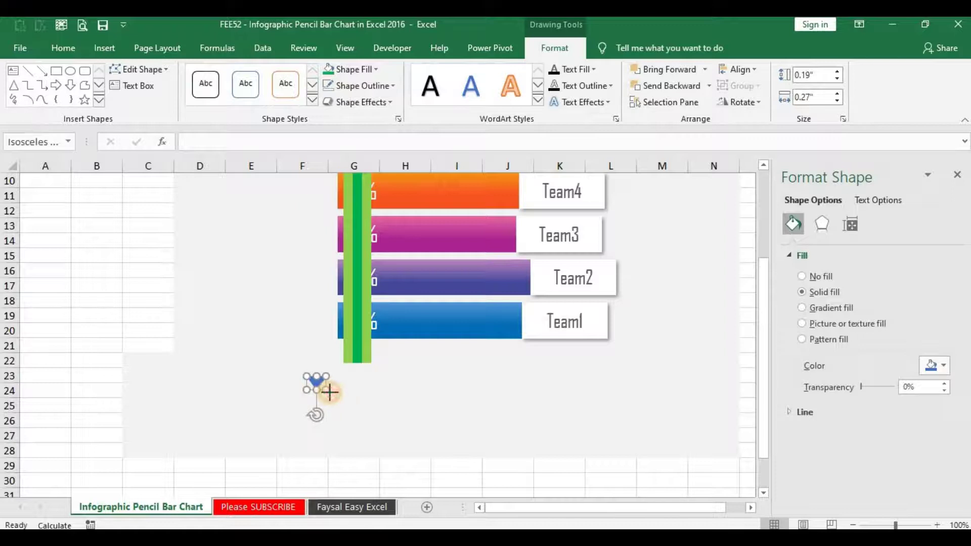
pyautogui.moveTo(329, 392)
pyautogui.mouseDown()
pyautogui.moveTo(364, 408)
pyautogui.moveTo(333, 391)
pyautogui.mouseUp()
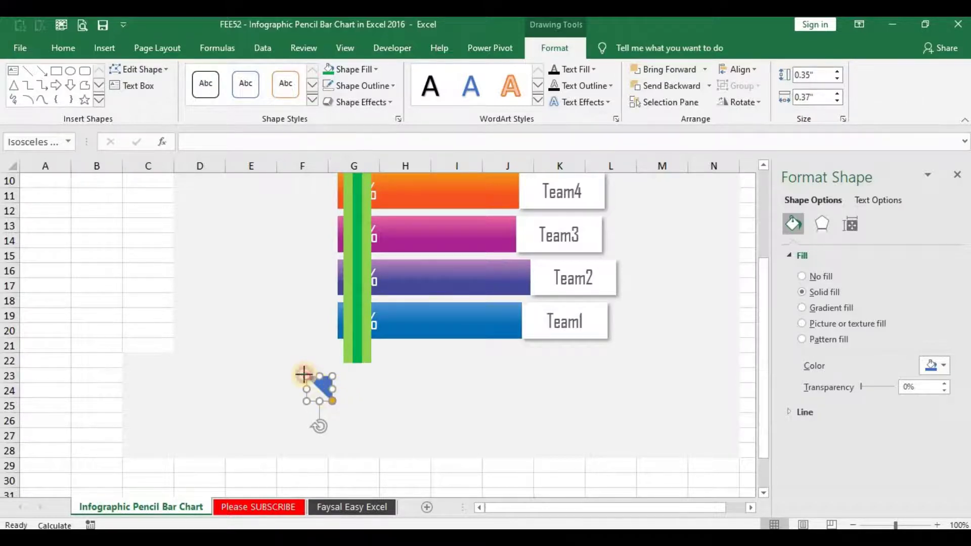
pyautogui.moveTo(316, 383); pyautogui.dragTo(353, 393)
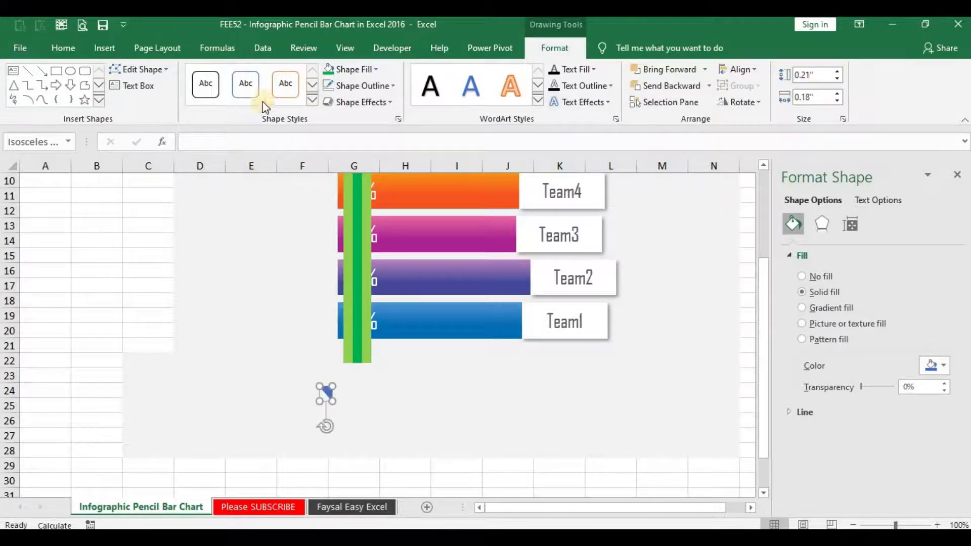
# Give the triangle a dark fill and outline and move it onto the pencil beside Team3.
pyautogui.click(354, 69)
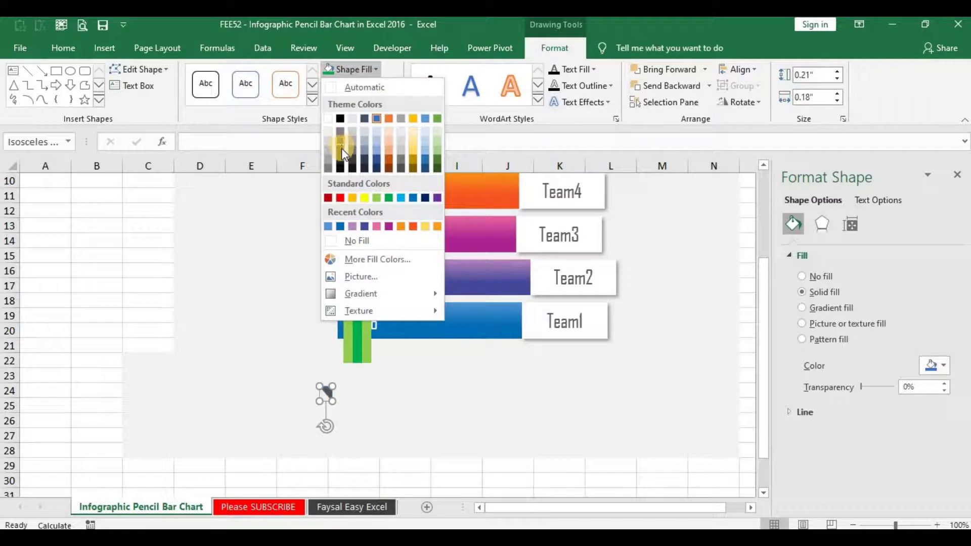
pyautogui.click(341, 148)
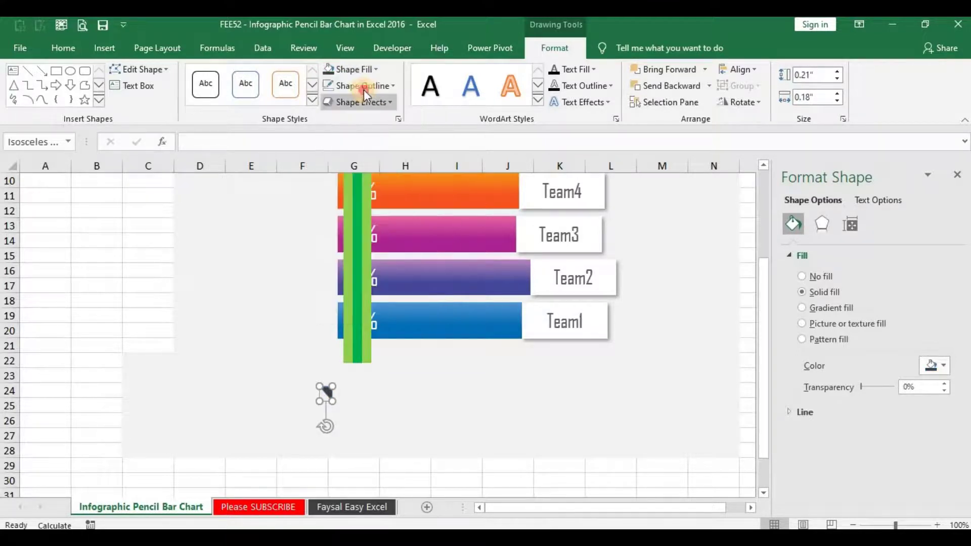
pyautogui.click(360, 86)
pyautogui.click(329, 165)
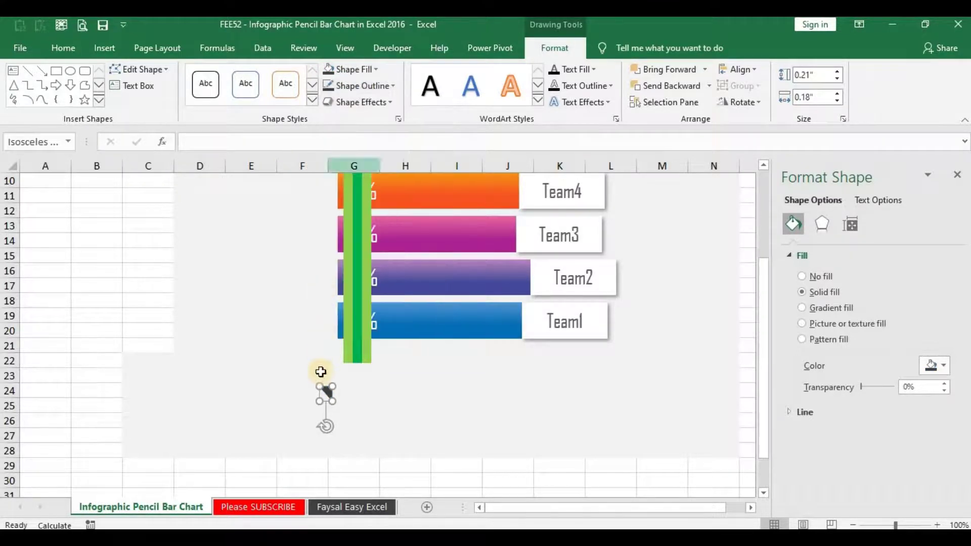
pyautogui.moveTo(321, 385); pyautogui.dragTo(352, 221)
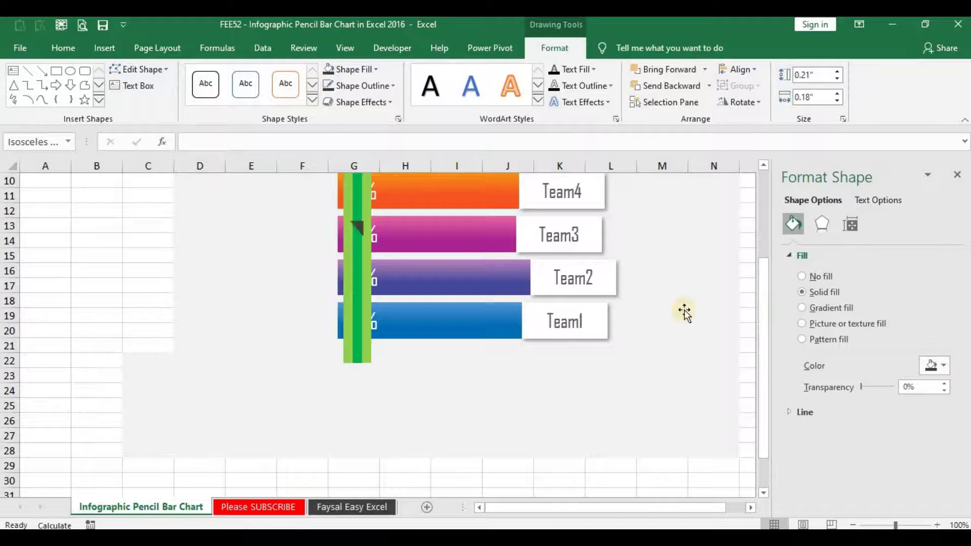
pyautogui.moveTo(760, 319); pyautogui.dragTo(758, 218)
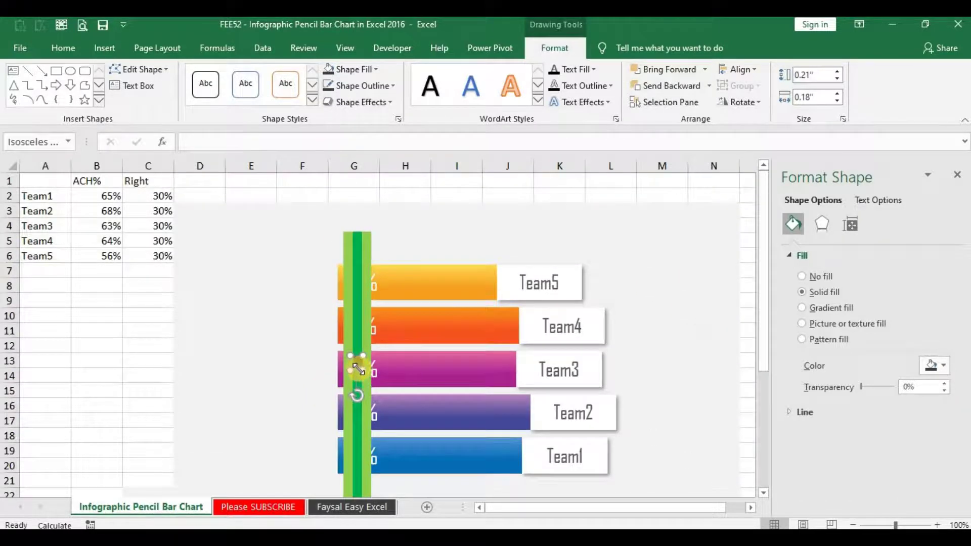
# Shrink the dark triangle to 0.14" by 0.13" and place it at the pencil's left edge.
pyautogui.moveTo(360, 369); pyautogui.dragTo(293, 298)
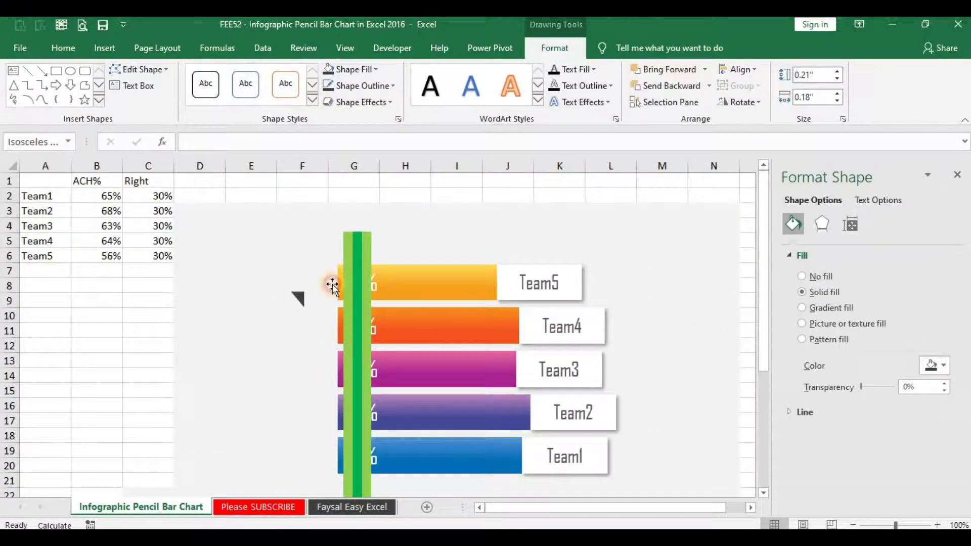
pyautogui.click(289, 298)
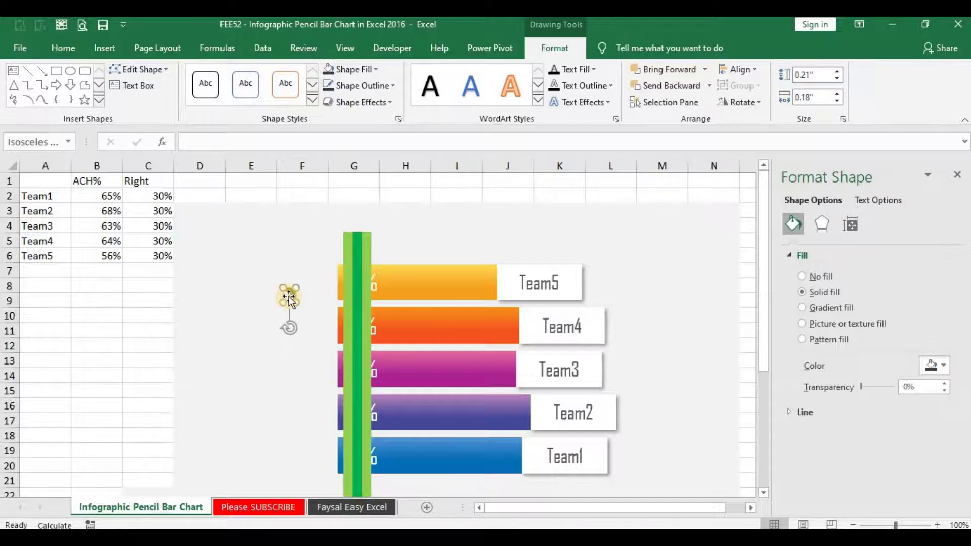
pyautogui.moveTo(291, 303); pyautogui.dragTo(285, 288)
pyautogui.click(937, 525)
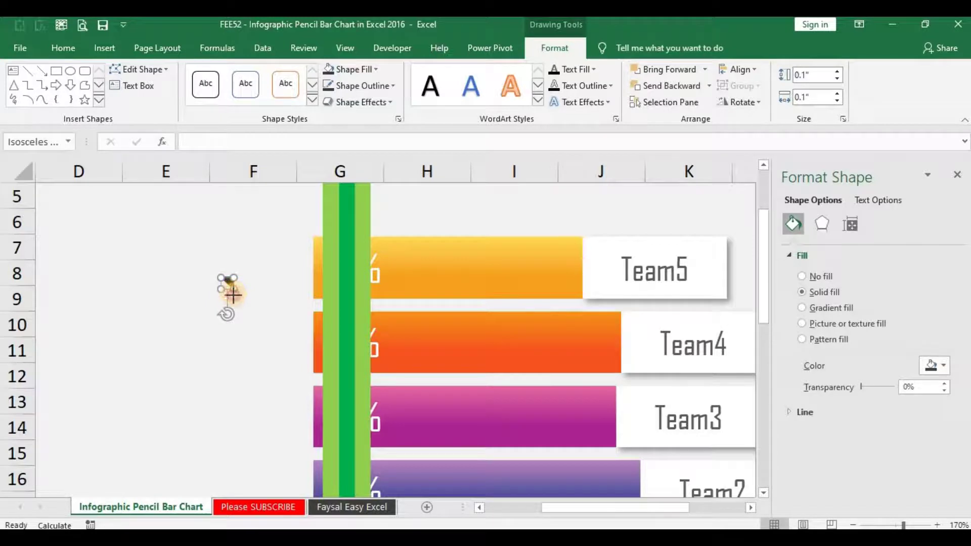
pyautogui.moveTo(232, 291); pyautogui.dragTo(236, 293)
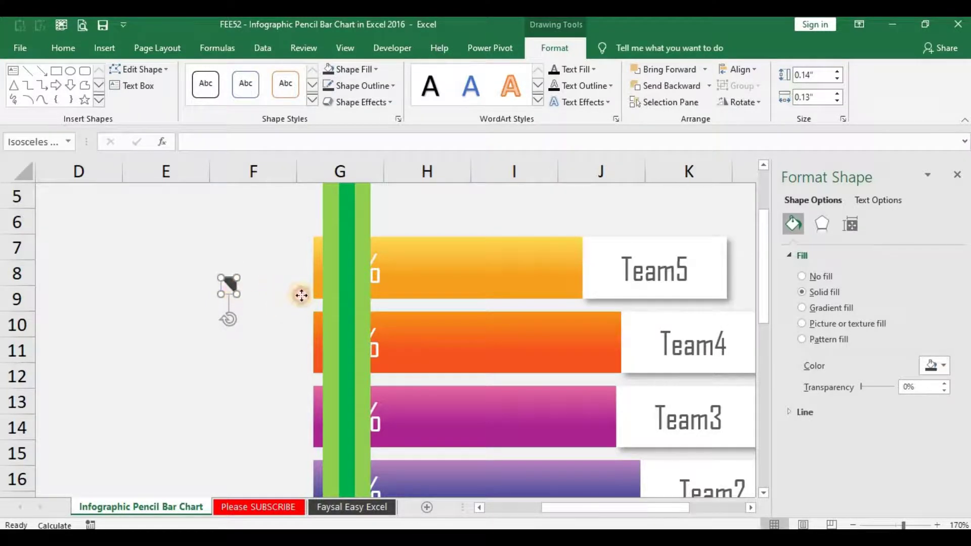
pyautogui.moveTo(229, 278); pyautogui.dragTo(322, 300)
pyautogui.click(226, 289)
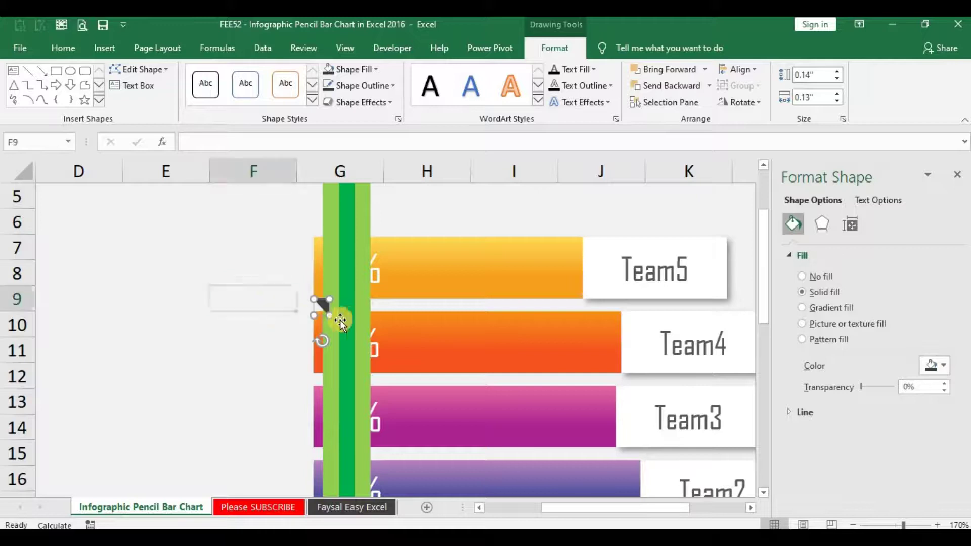
# Copy the triangle down beside each lower bar, including Team2 and Team1.
pyautogui.click(325, 305)
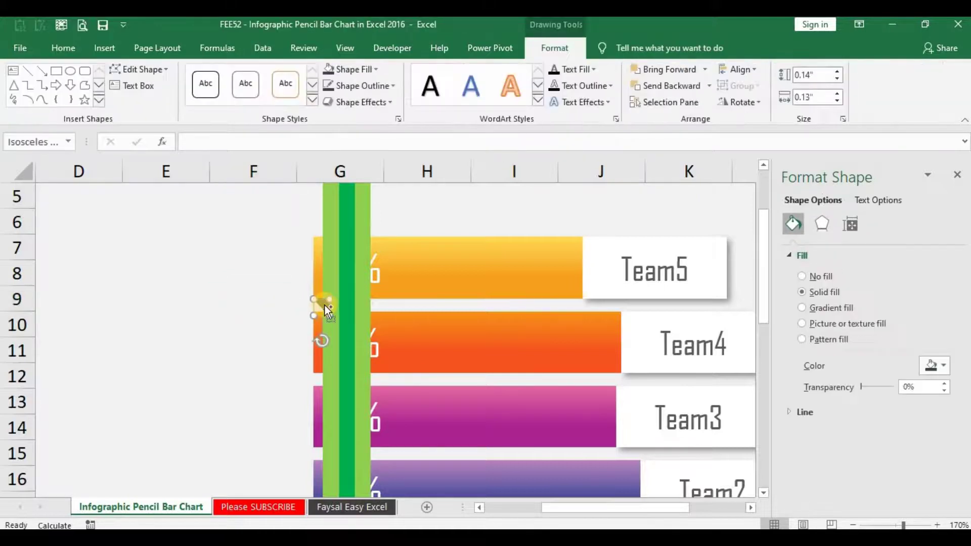
pyautogui.moveTo(324, 305); pyautogui.dragTo(332, 354)
pyautogui.moveTo(332, 380); pyautogui.dragTo(330, 457)
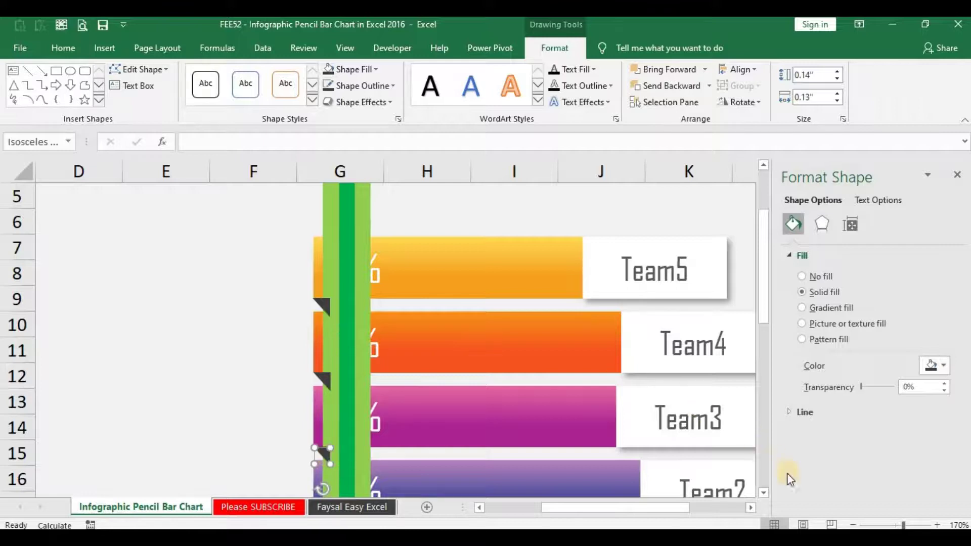
pyautogui.scroll(-2, 764, 492)
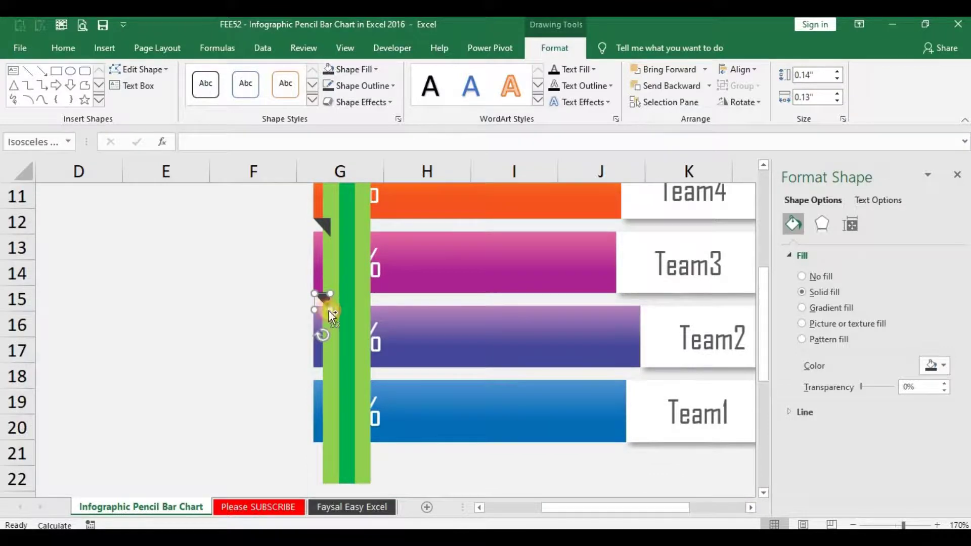
pyautogui.moveTo(328, 311); pyautogui.dragTo(332, 448)
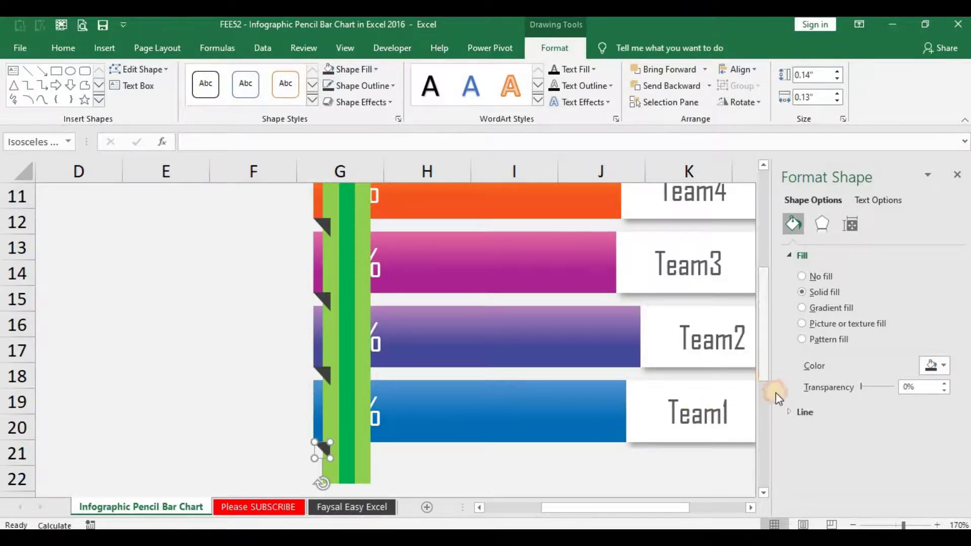
pyautogui.moveTo(778, 398); pyautogui.dragTo(783, 429)
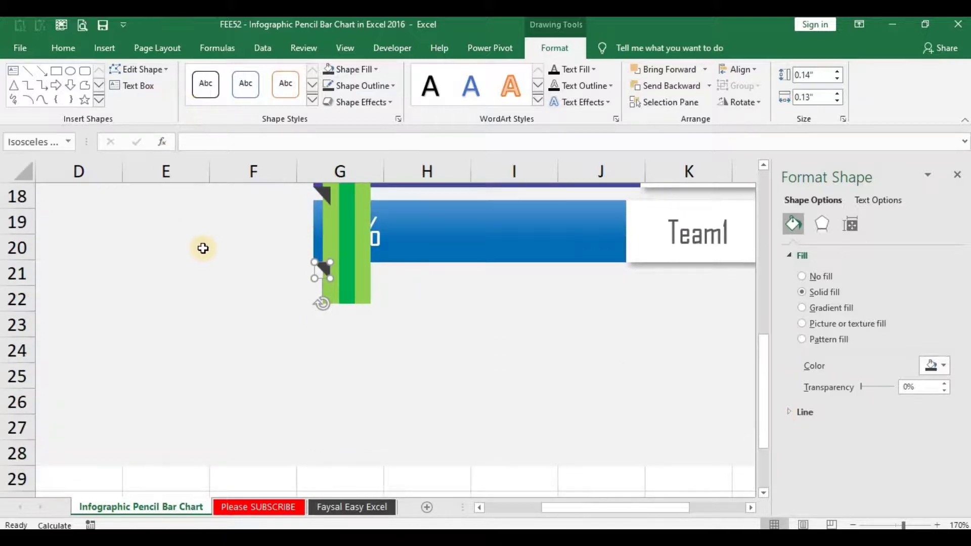
pyautogui.click(203, 248)
pyautogui.click(104, 48)
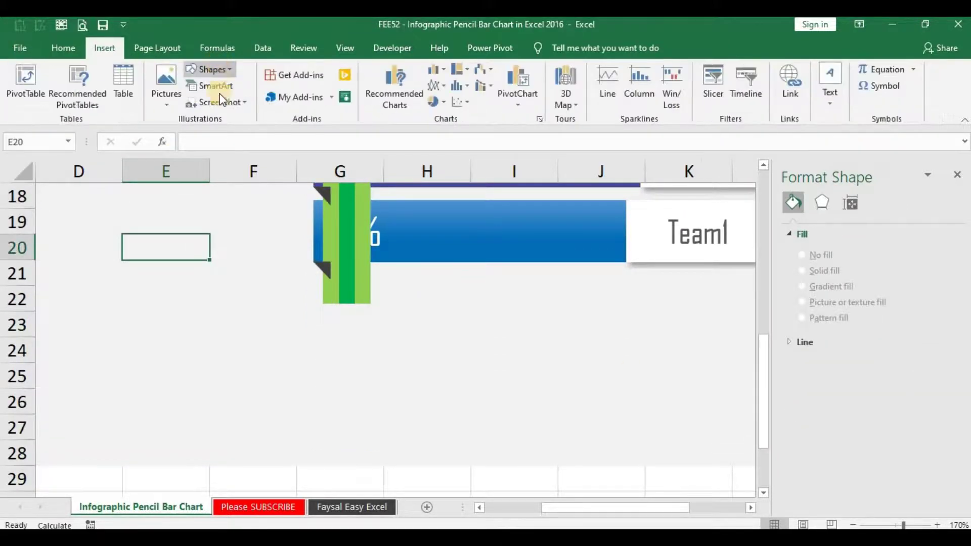
# Draw an isosceles triangle and flip it downward as the pencil's end point.
pyautogui.click(210, 69)
pyautogui.click(274, 103)
pyautogui.moveTo(301, 333); pyautogui.dragTo(343, 355)
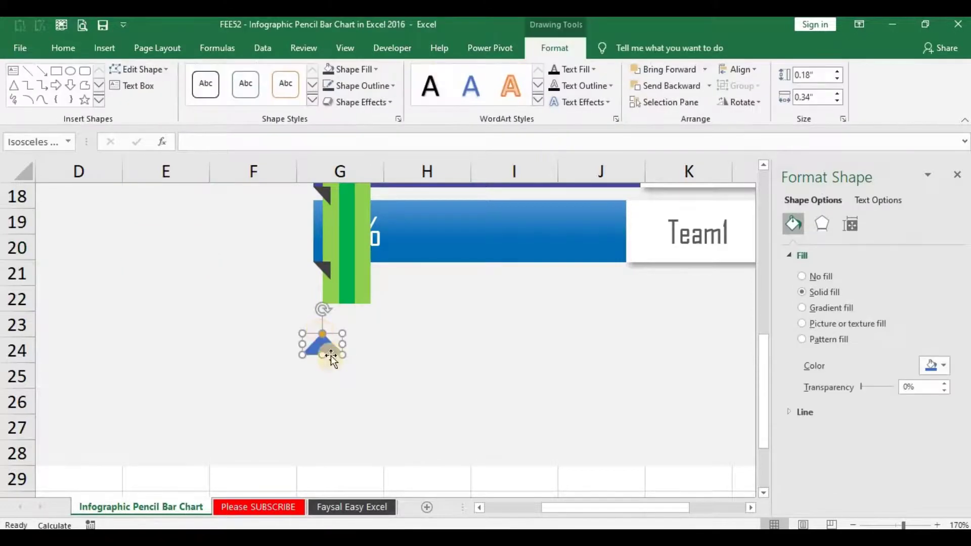
pyautogui.moveTo(322, 355); pyautogui.dragTo(322, 373)
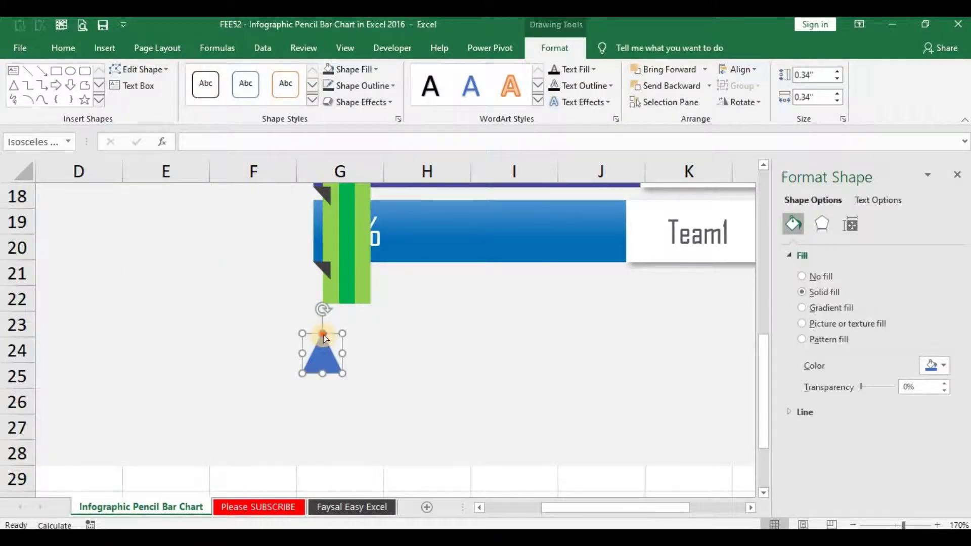
pyautogui.click(324, 399)
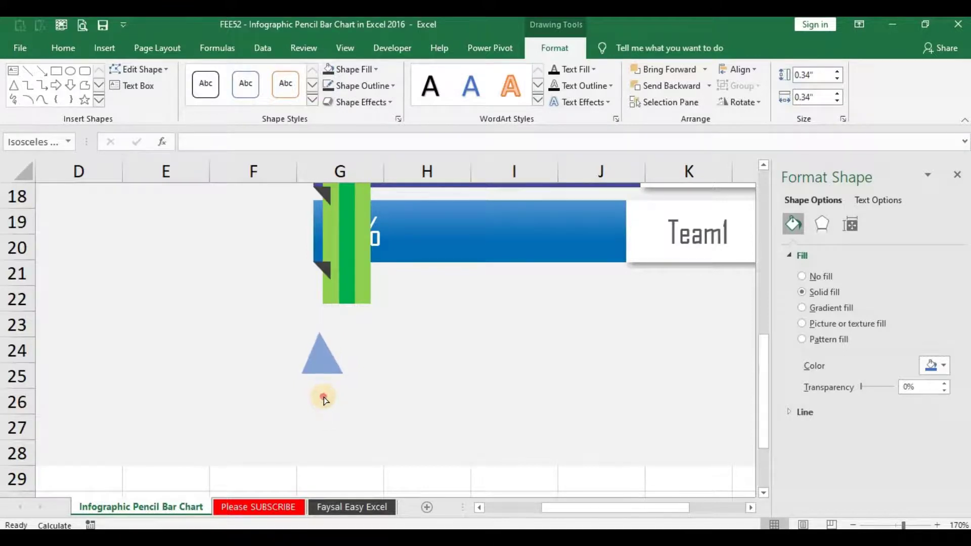
pyautogui.click(326, 365)
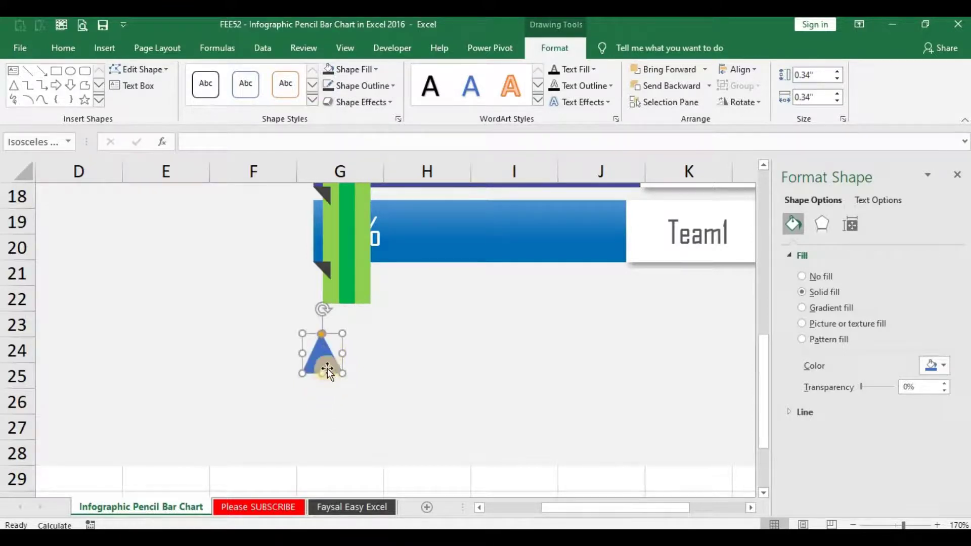
pyautogui.moveTo(322, 373)
pyautogui.mouseDown()
pyautogui.moveTo(322, 297)
pyautogui.moveTo(343, 338)
pyautogui.moveTo(338, 315)
pyautogui.mouseUp()
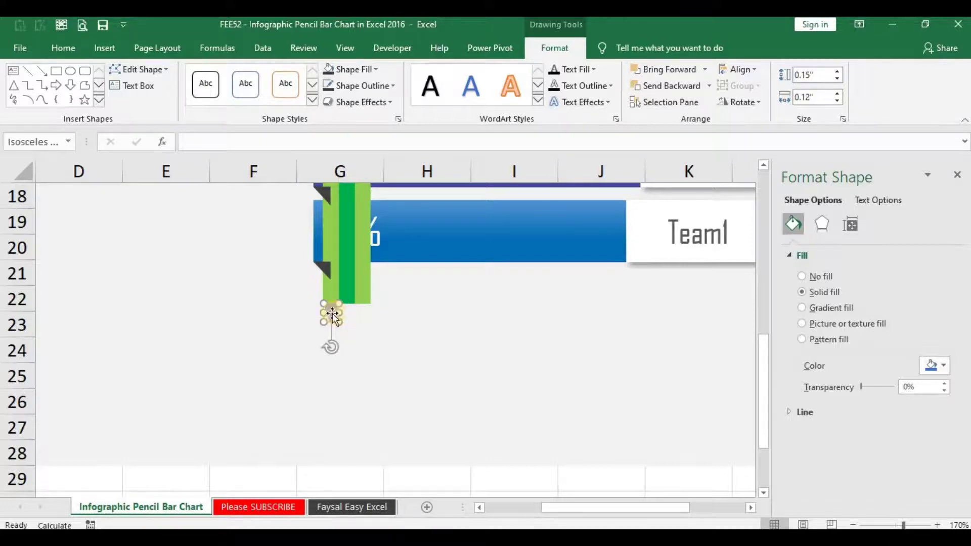
# Fill the triangle gold, copy it twice across the pencil end, and remove all three outlines.
pyautogui.click(363, 71)
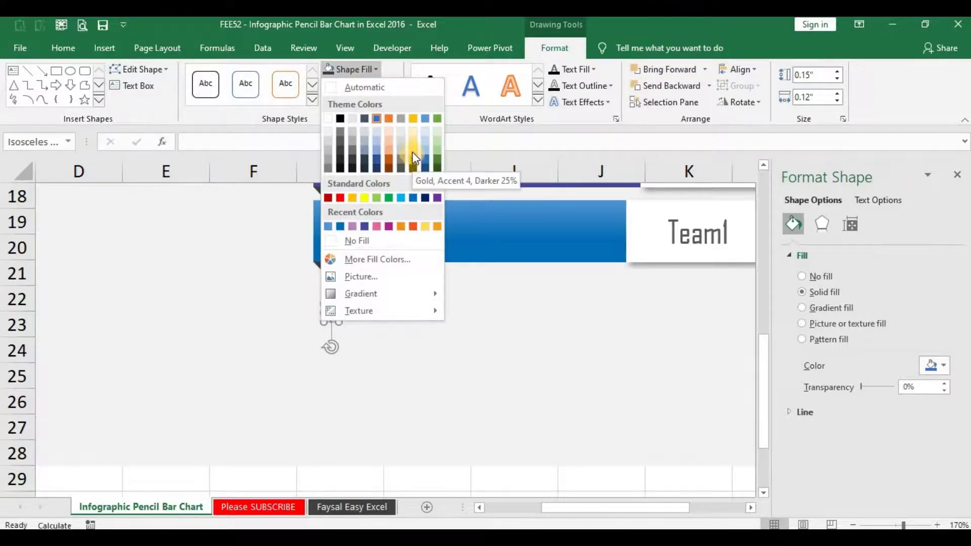
pyautogui.click(412, 151)
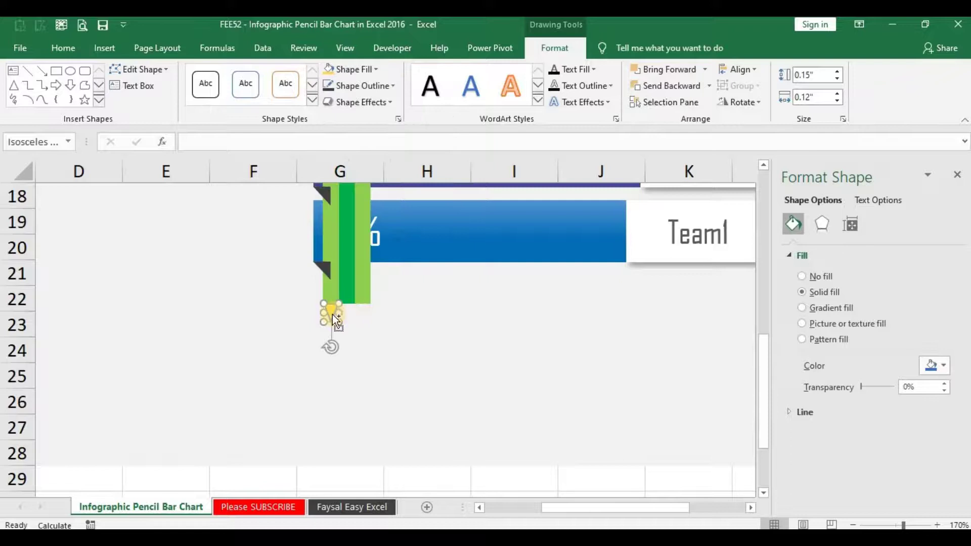
pyautogui.moveTo(332, 315); pyautogui.dragTo(345, 315)
pyautogui.moveTo(348, 314); pyautogui.dragTo(362, 311)
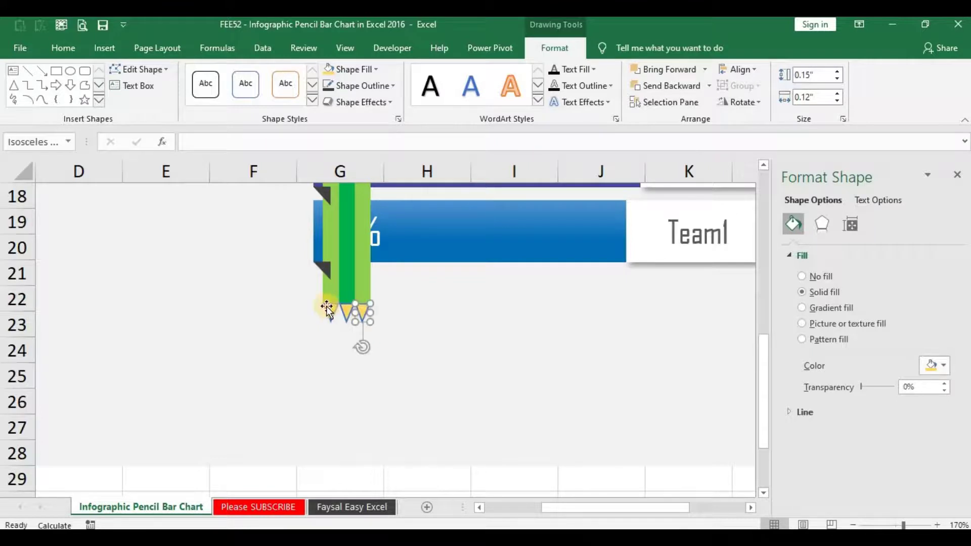
pyautogui.keyDown('shift'); pyautogui.click(332, 311); pyautogui.keyUp('shift')
pyautogui.keyDown('shift'); pyautogui.click(345, 311); pyautogui.keyUp('shift')
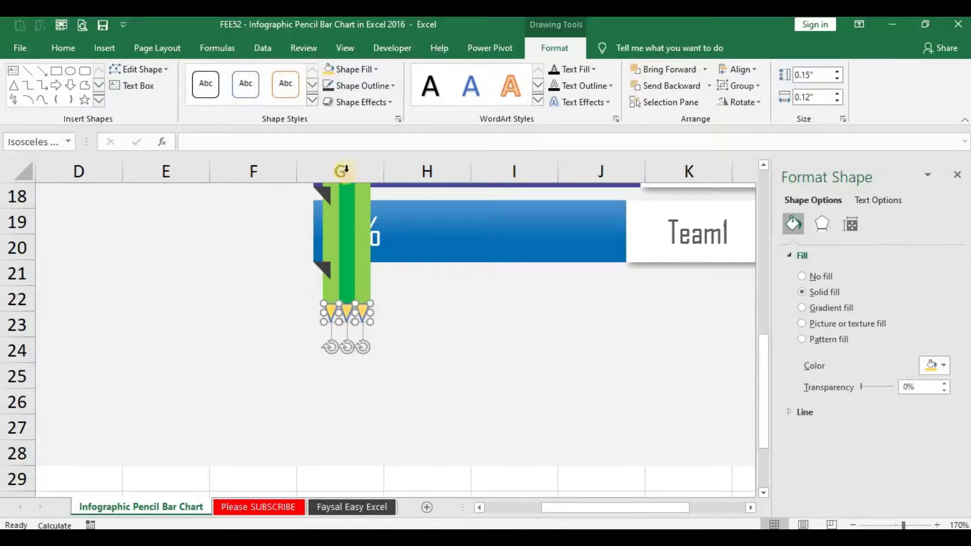
pyautogui.click(362, 86)
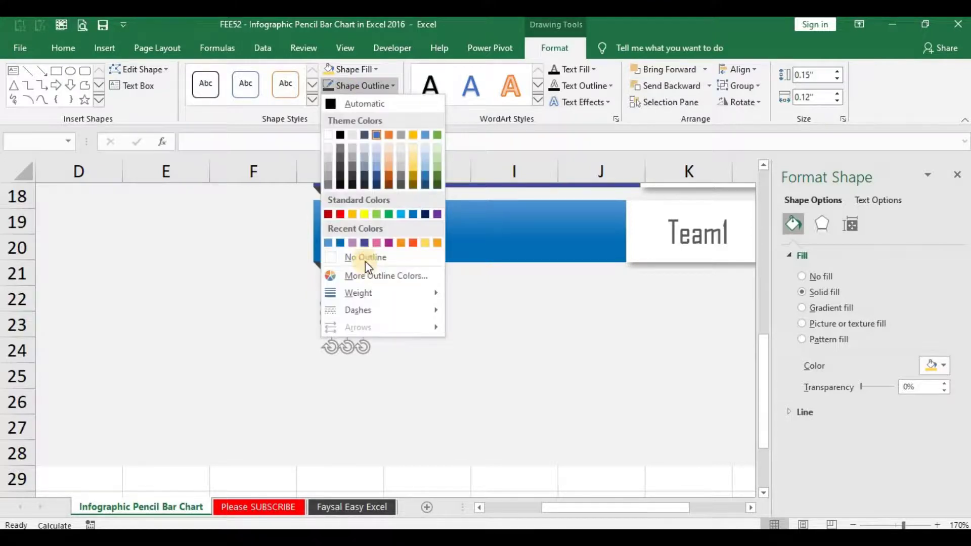
pyautogui.click(365, 258)
# Fill the outer end triangles light green and the middle one dark green; place the small tip below.
pyautogui.press('Escape')
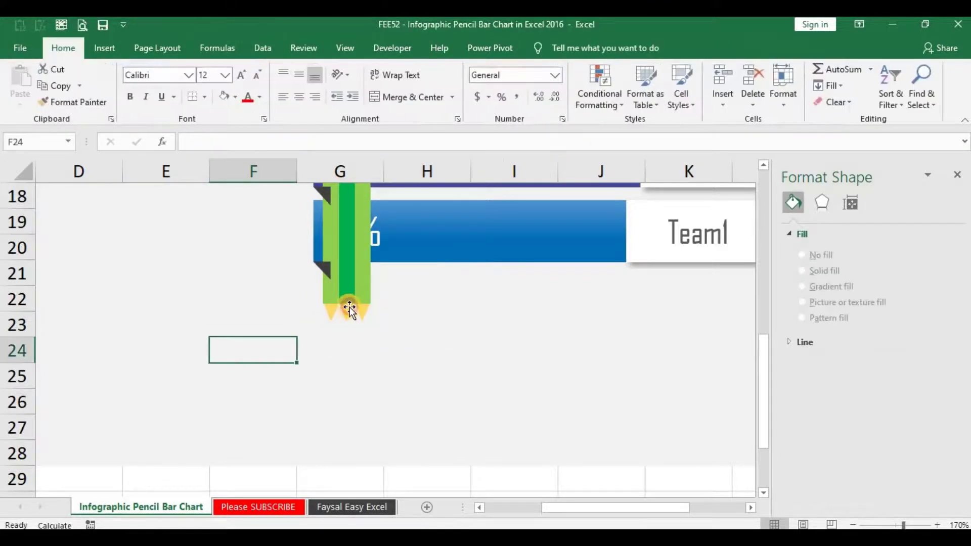
pyautogui.click(349, 311)
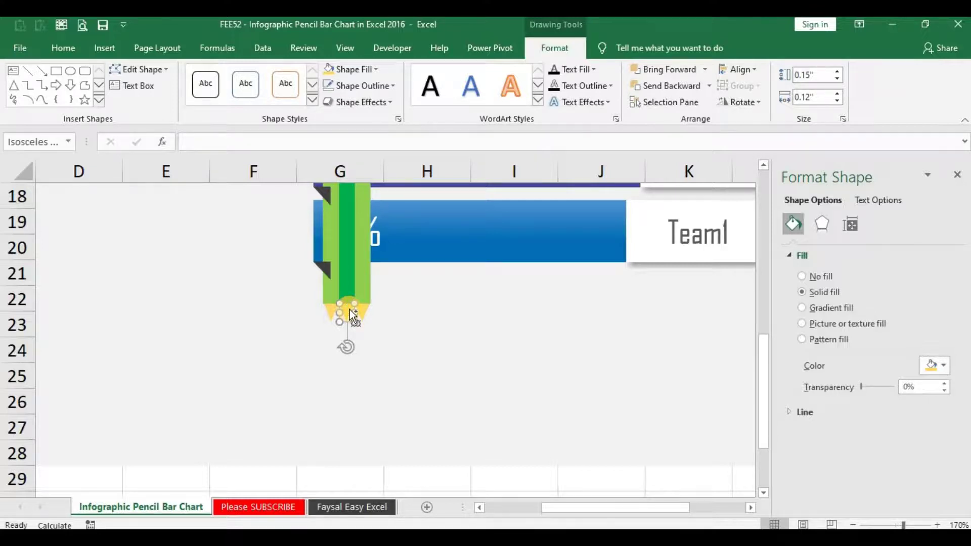
pyautogui.moveTo(351, 311); pyautogui.dragTo(329, 311)
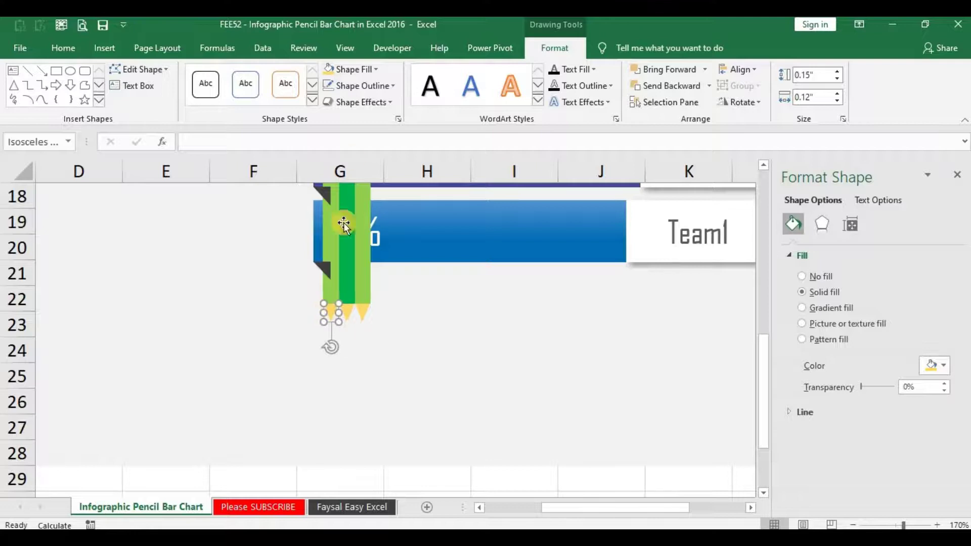
pyautogui.click(359, 71)
pyautogui.click(378, 197)
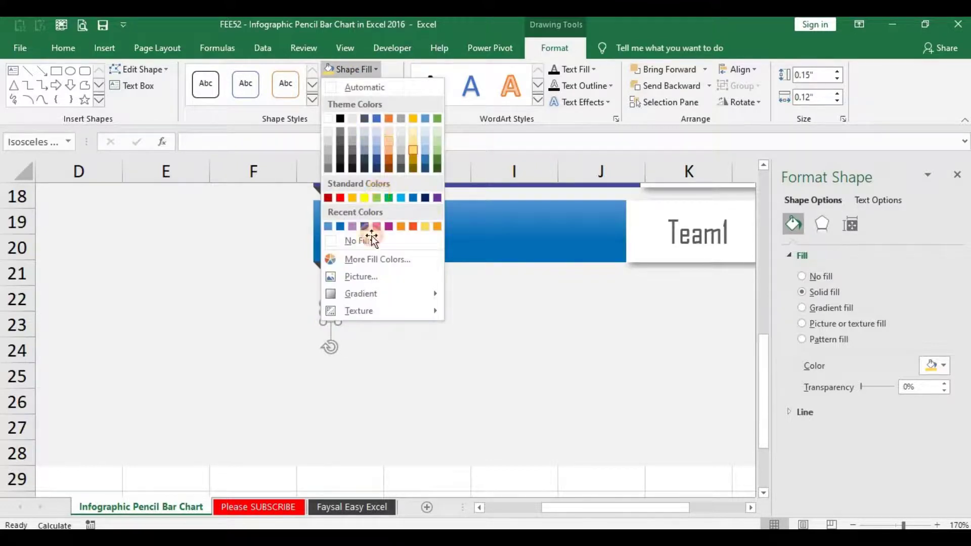
pyautogui.click(363, 314)
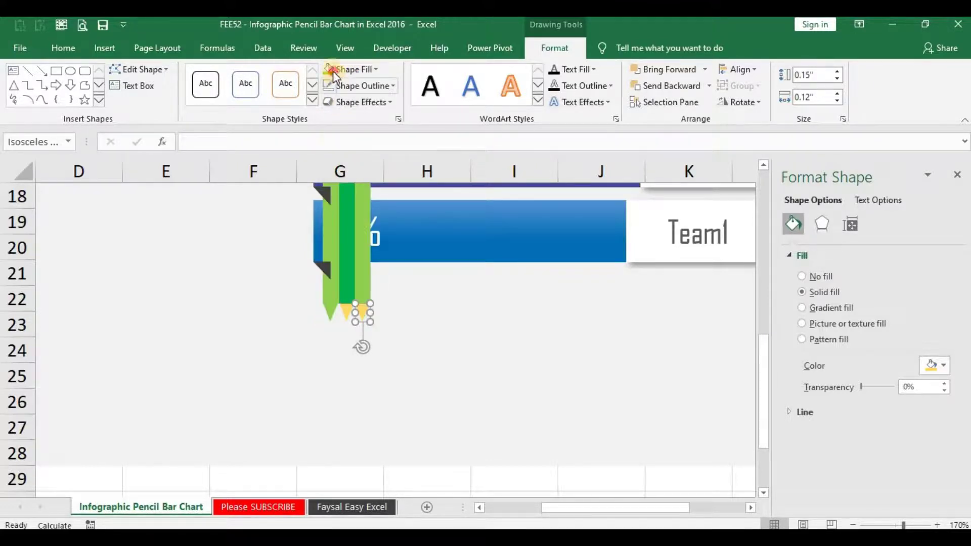
pyautogui.press('Tab')
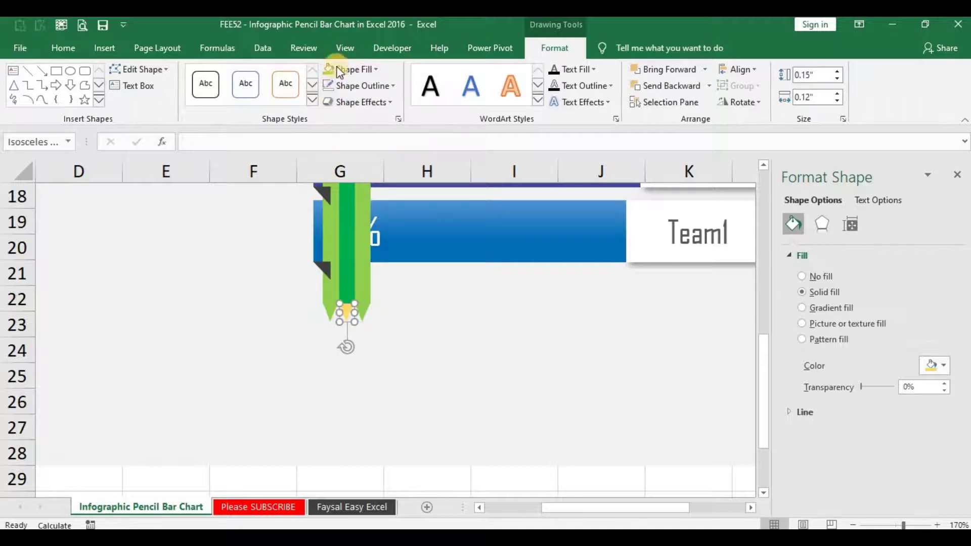
pyautogui.click(376, 69)
pyautogui.click(430, 367)
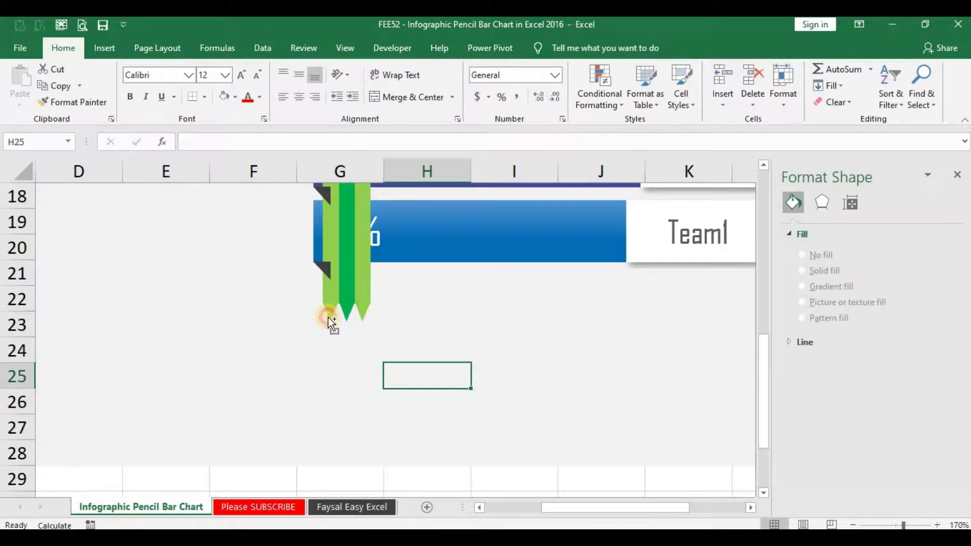
pyautogui.moveTo(329, 318); pyautogui.dragTo(337, 351)
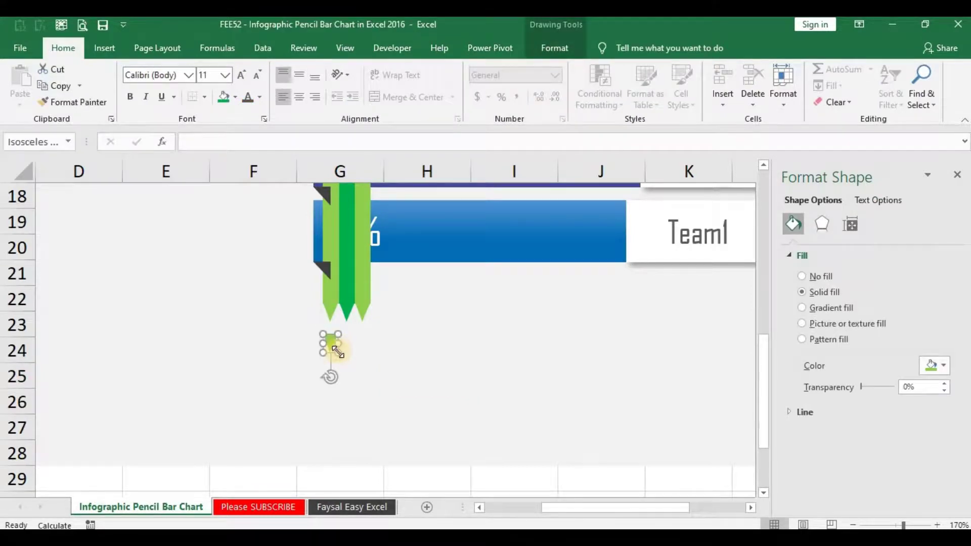
# Enlarge the lower triangle and move the tip triangle down below the pencil body.
pyautogui.moveTo(337, 351)
pyautogui.mouseDown()
pyautogui.moveTo(360, 367)
pyautogui.moveTo(342, 316)
pyautogui.mouseUp()
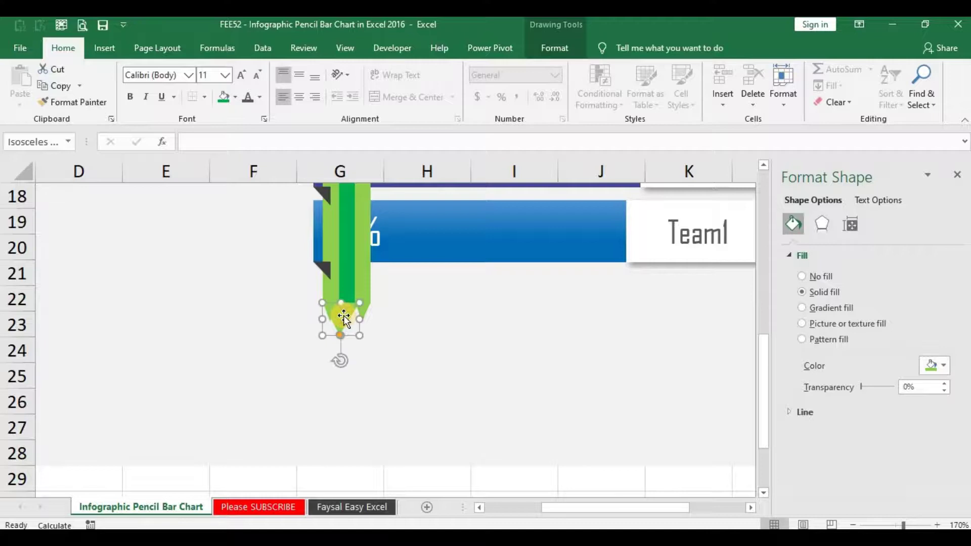
pyautogui.click(368, 321)
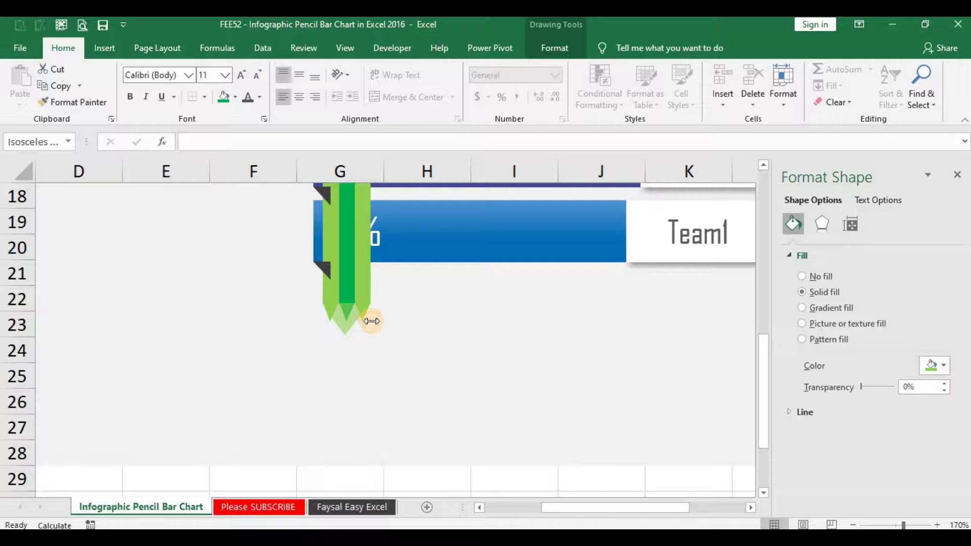
pyautogui.click(348, 335)
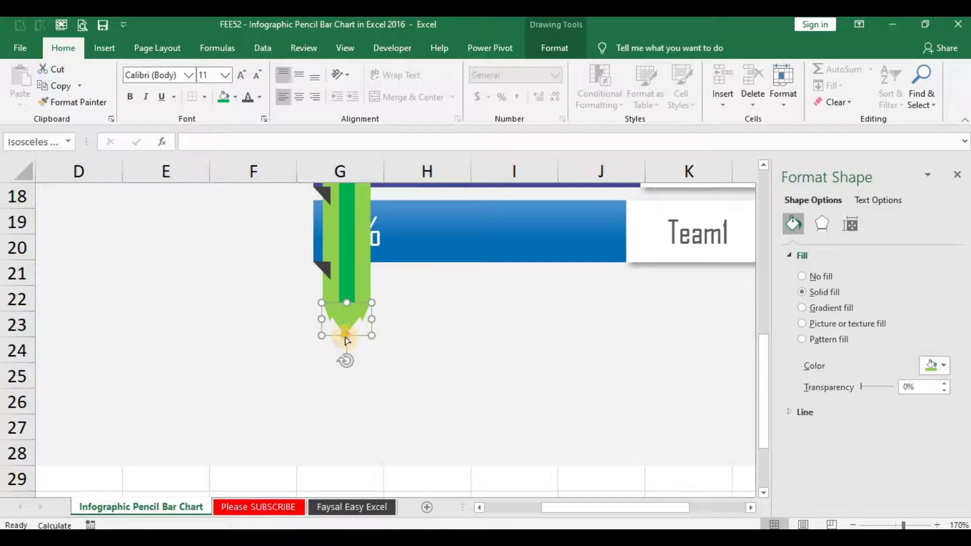
pyautogui.moveTo(349, 338); pyautogui.dragTo(352, 357)
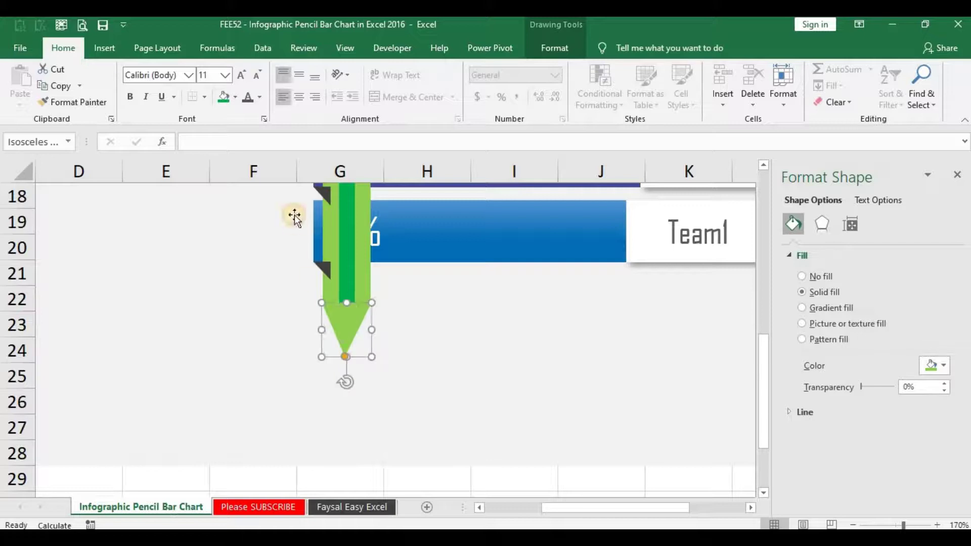
# Fill the tip triangle gold and bring it in front of the pencil stripes.
pyautogui.click(235, 97)
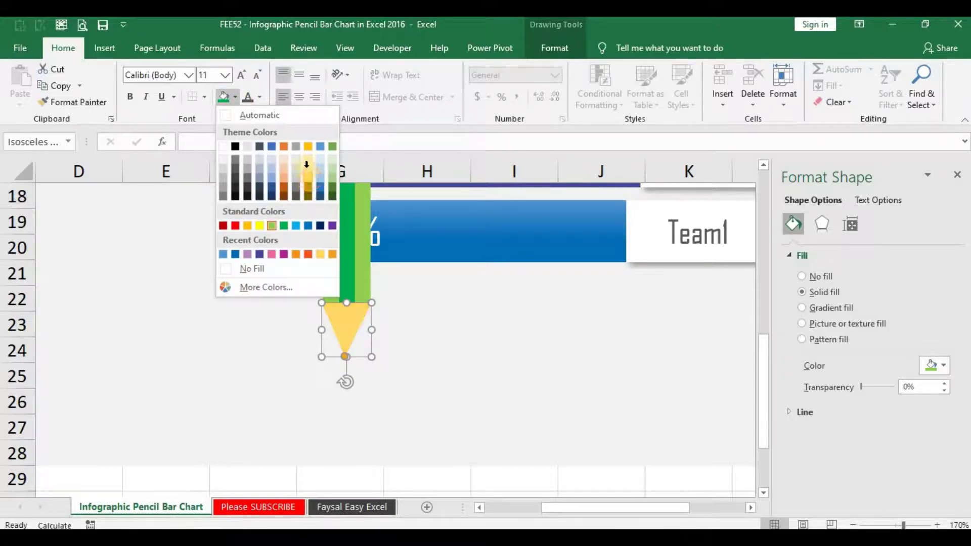
pyautogui.click(307, 164)
pyautogui.rightClick(350, 313)
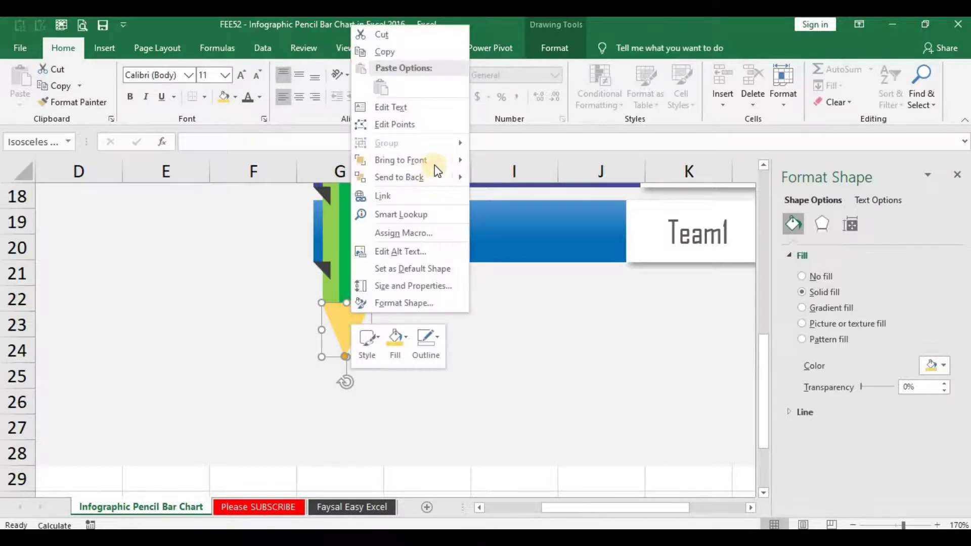
pyautogui.click(414, 160)
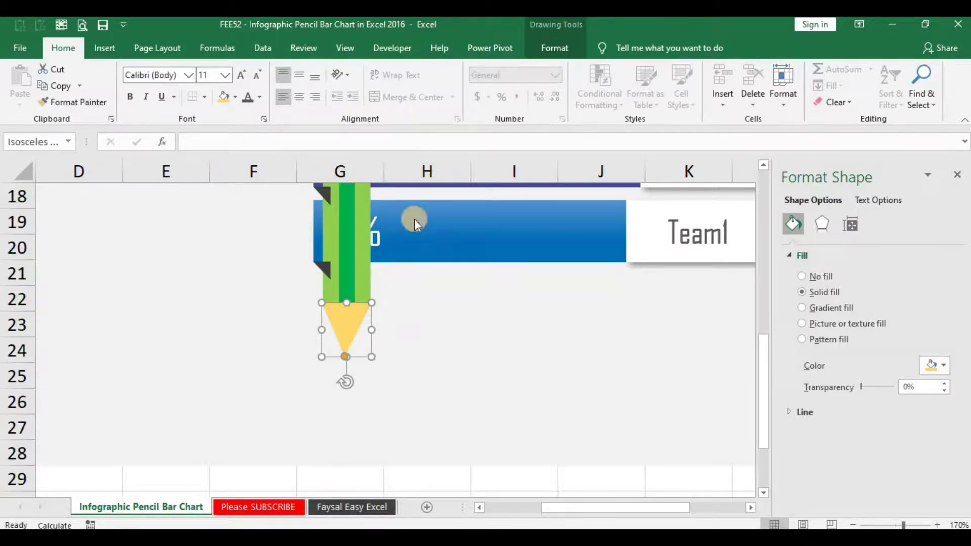
pyautogui.click(450, 325)
pyautogui.click(97, 43)
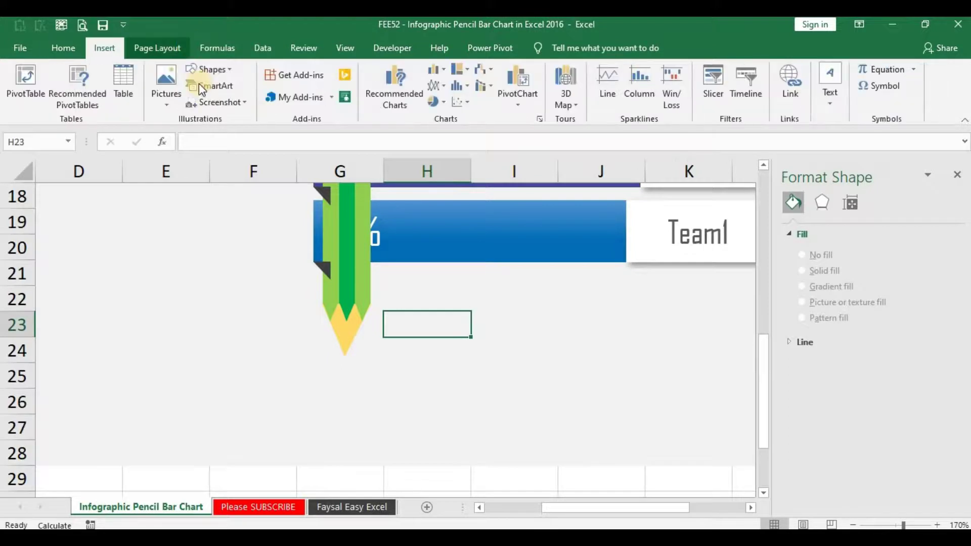
# Draw a small thin isosceles triangle and move it onto the pencil's gold tip.
pyautogui.click(205, 68)
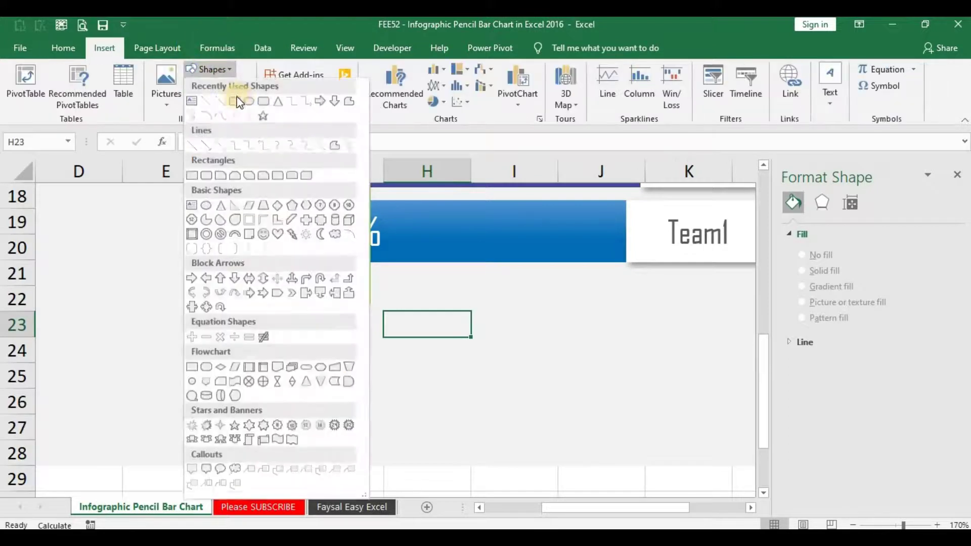
pyautogui.click(278, 102)
pyautogui.moveTo(284, 349)
pyautogui.mouseDown()
pyautogui.moveTo(318, 364)
pyautogui.moveTo(301, 383)
pyautogui.moveTo(293, 377)
pyautogui.mouseUp()
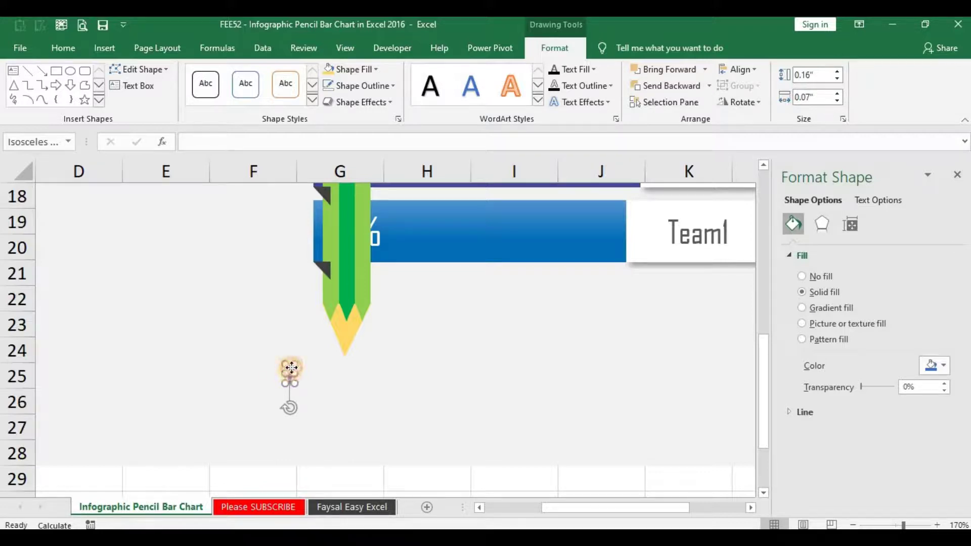
pyautogui.moveTo(289, 370); pyautogui.dragTo(344, 348)
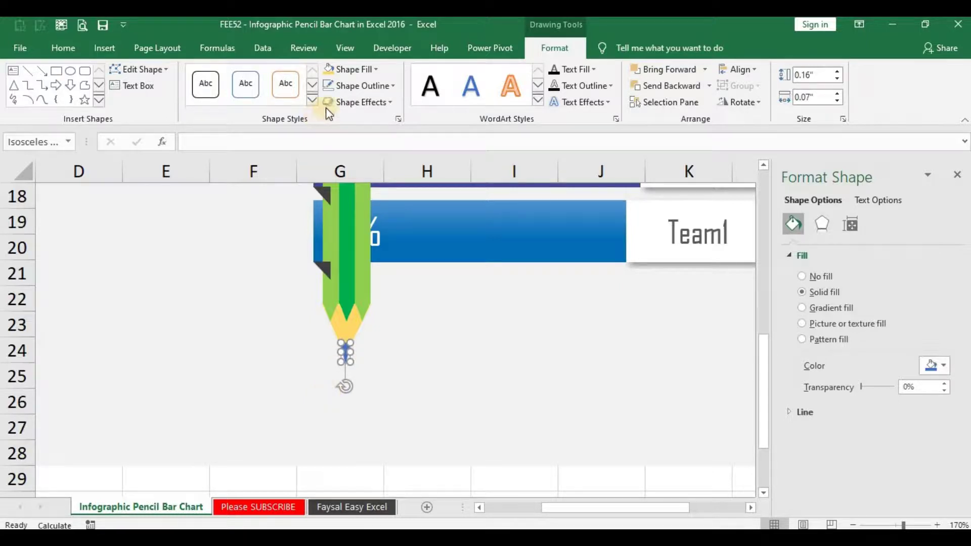
# Give the lead triangle a dark outline and a dark gray fill.
pyautogui.click(351, 87)
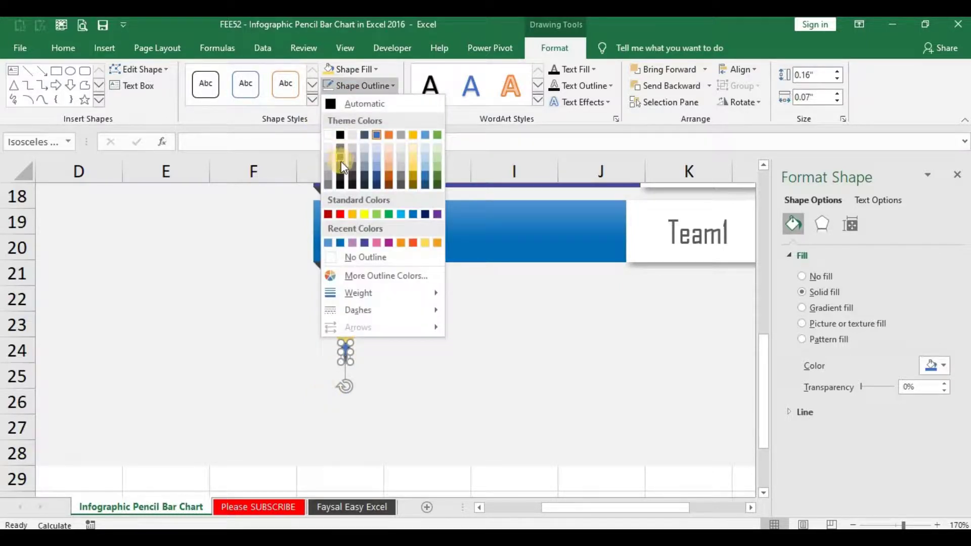
pyautogui.click(340, 161)
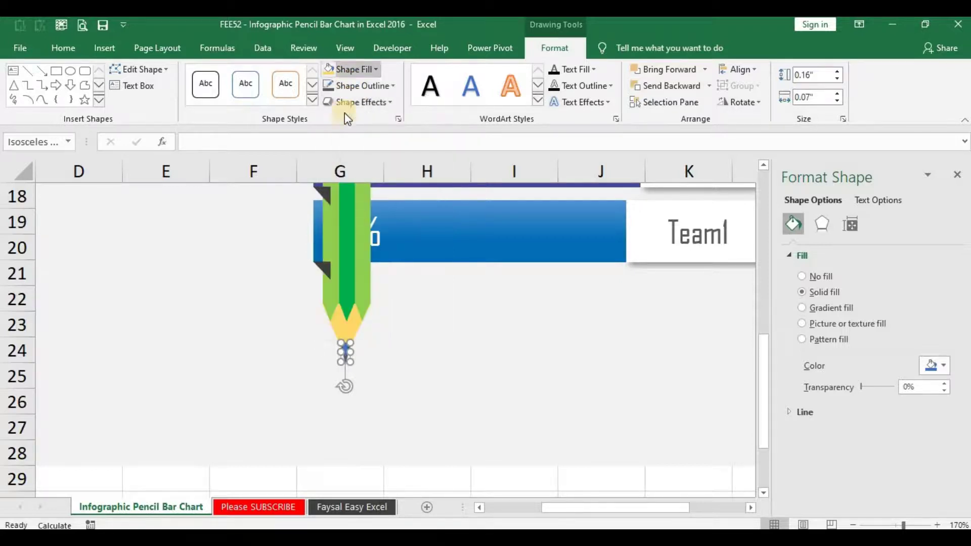
pyautogui.click(350, 69)
pyautogui.click(244, 309)
pyautogui.click(245, 307)
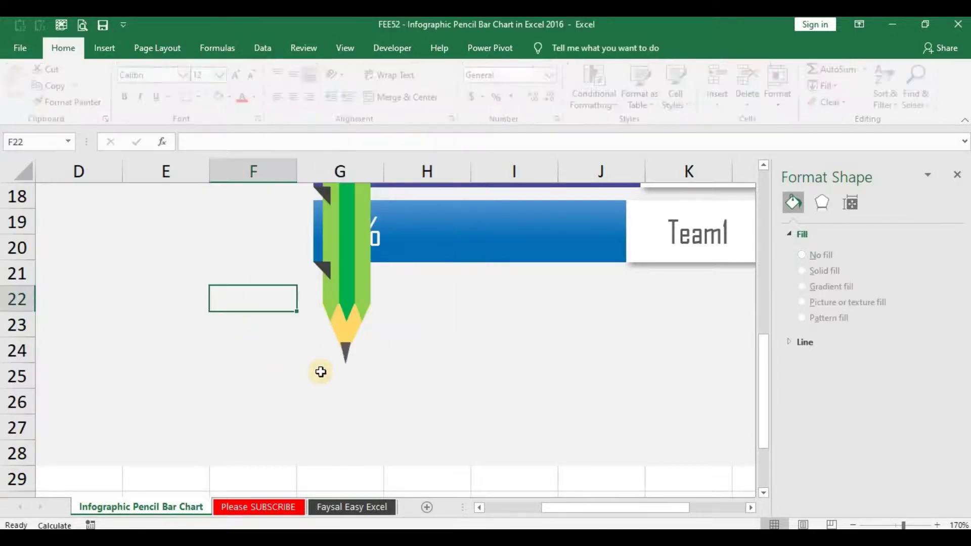
pyautogui.click(348, 356)
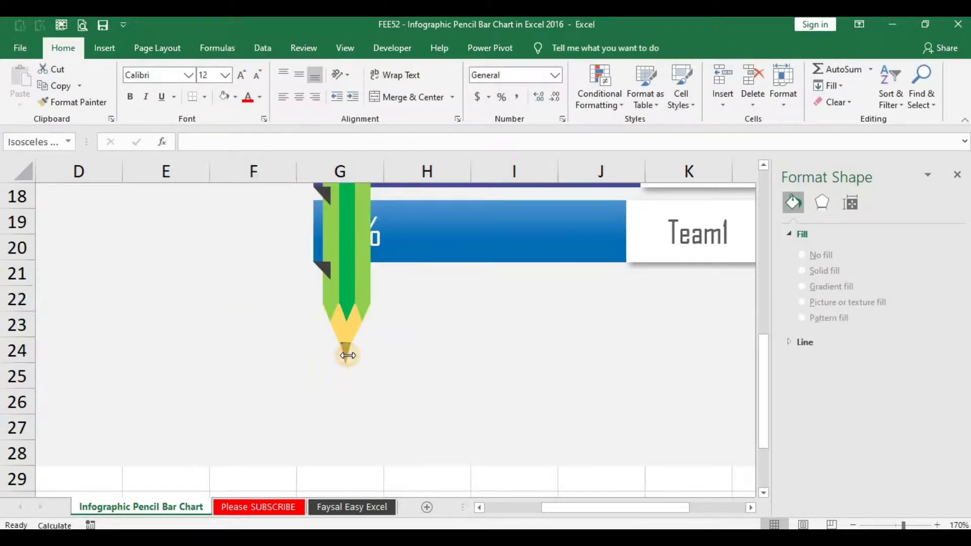
# Select the pencil body rectangle together with the tip triangle pieces.
pyautogui.click(442, 340)
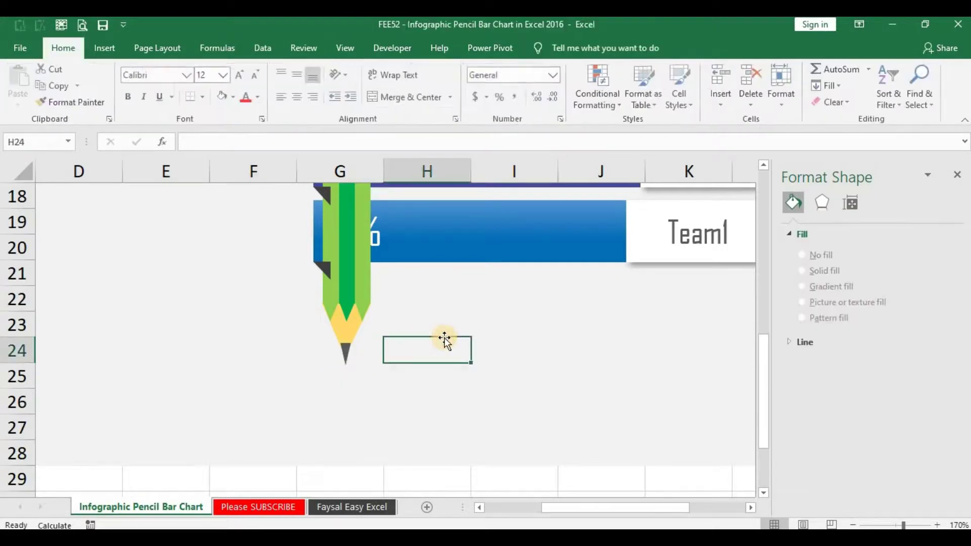
pyautogui.click(328, 312)
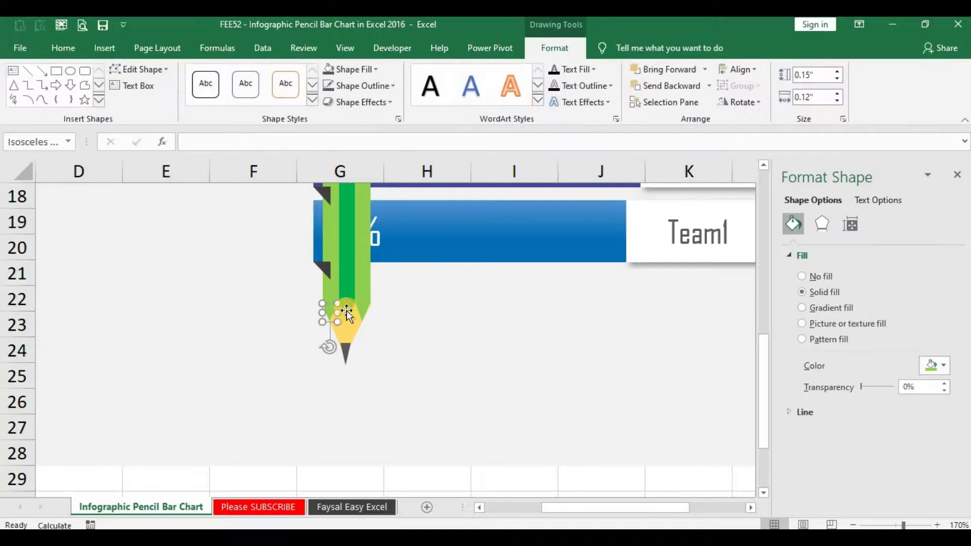
pyautogui.click(362, 310)
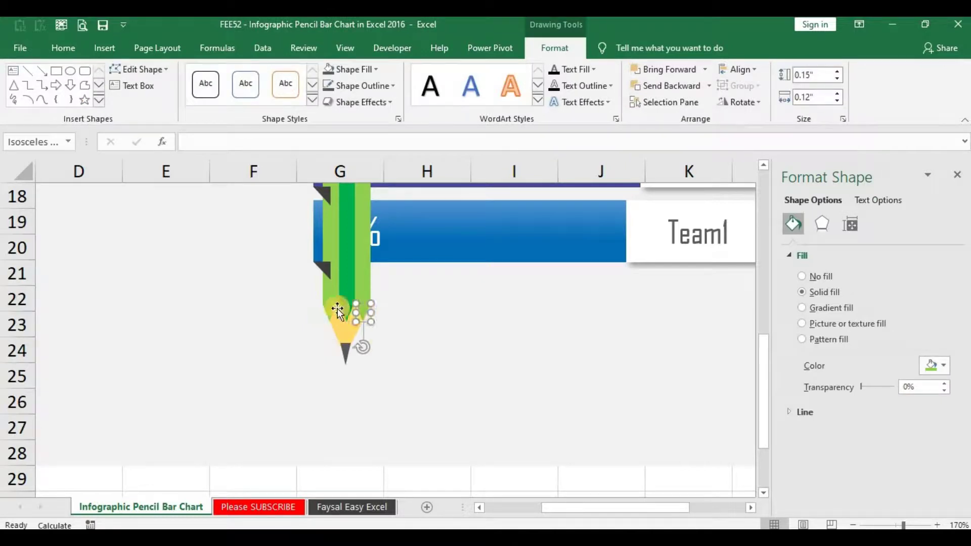
pyautogui.click(327, 310)
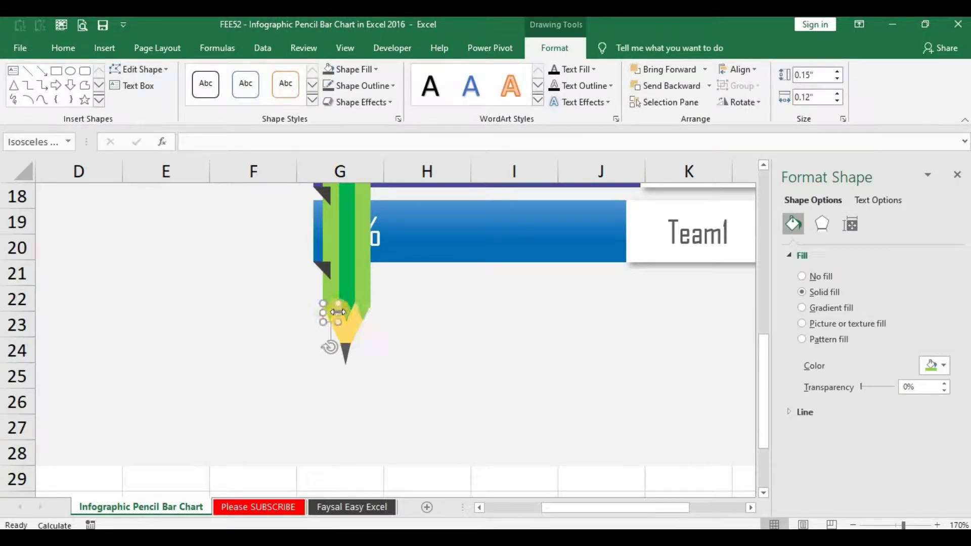
pyautogui.press('Escape')
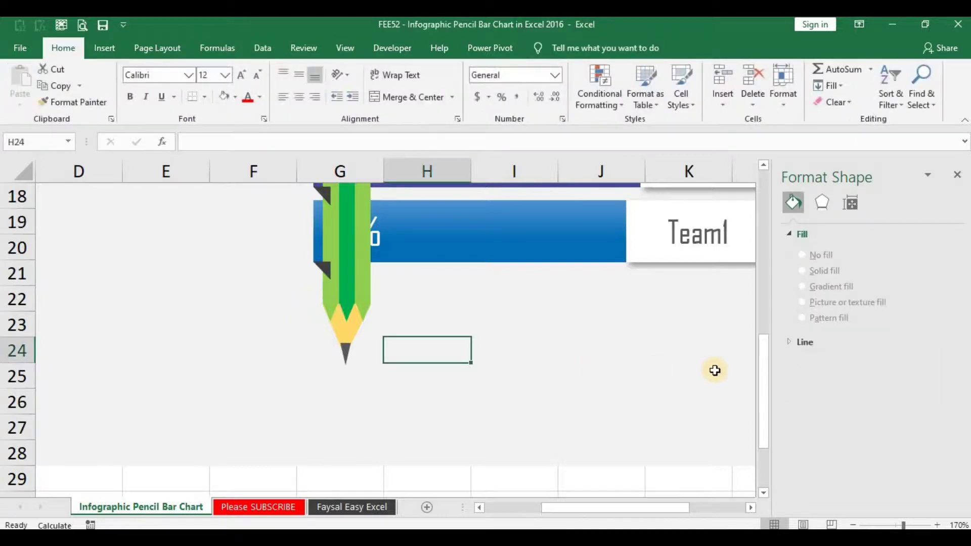
pyautogui.moveTo(765, 381); pyautogui.dragTo(396, 235)
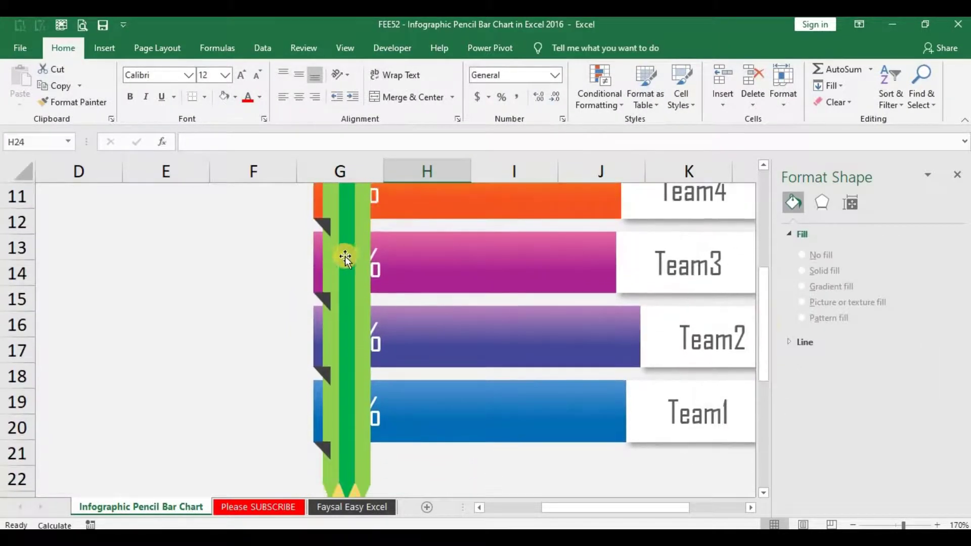
pyautogui.click(335, 258)
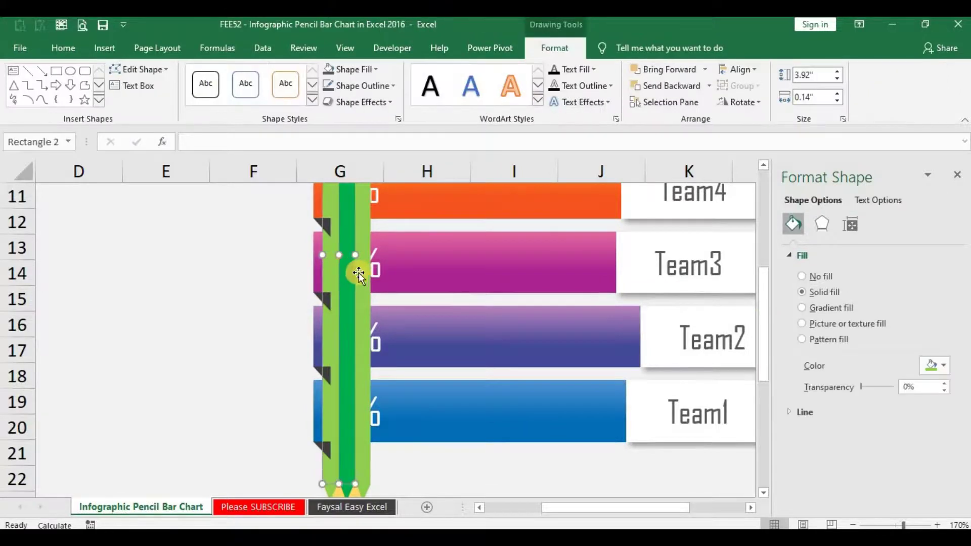
pyautogui.moveTo(765, 363); pyautogui.dragTo(764, 428)
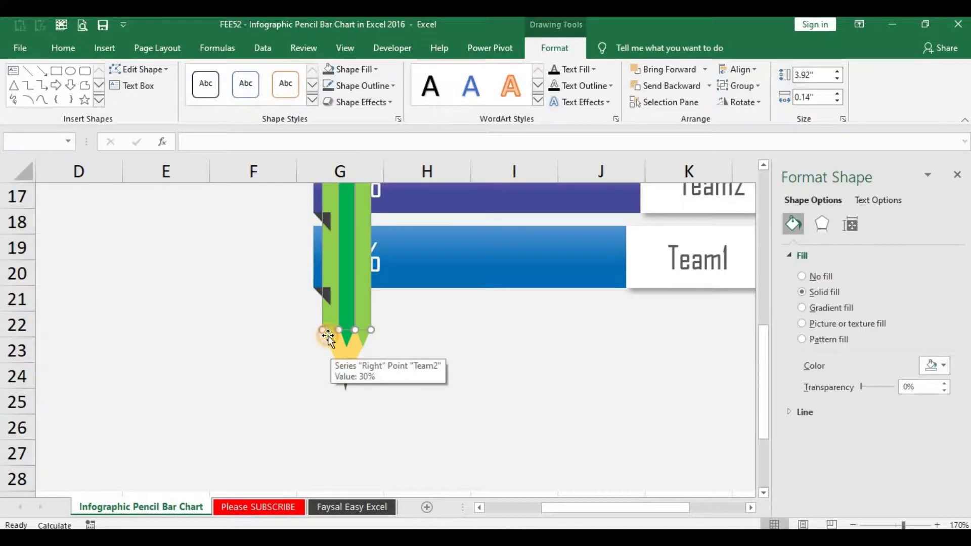
pyautogui.keyDown('shift'); pyautogui.click(340, 337); pyautogui.keyUp('shift')
pyautogui.keyDown('shift'); pyautogui.click(363, 339); pyautogui.keyUp('shift')
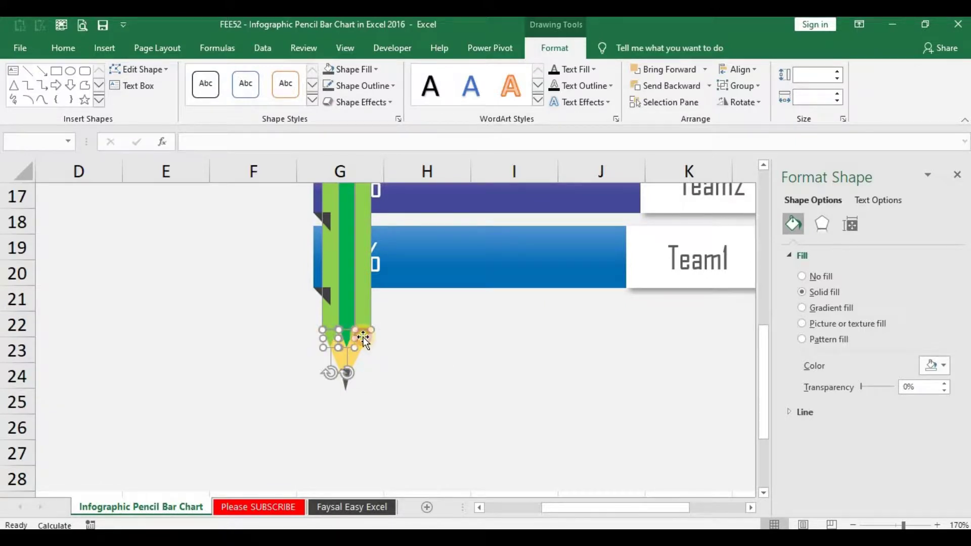
pyautogui.keyDown('shift'); pyautogui.click(363, 337); pyautogui.keyUp('shift')
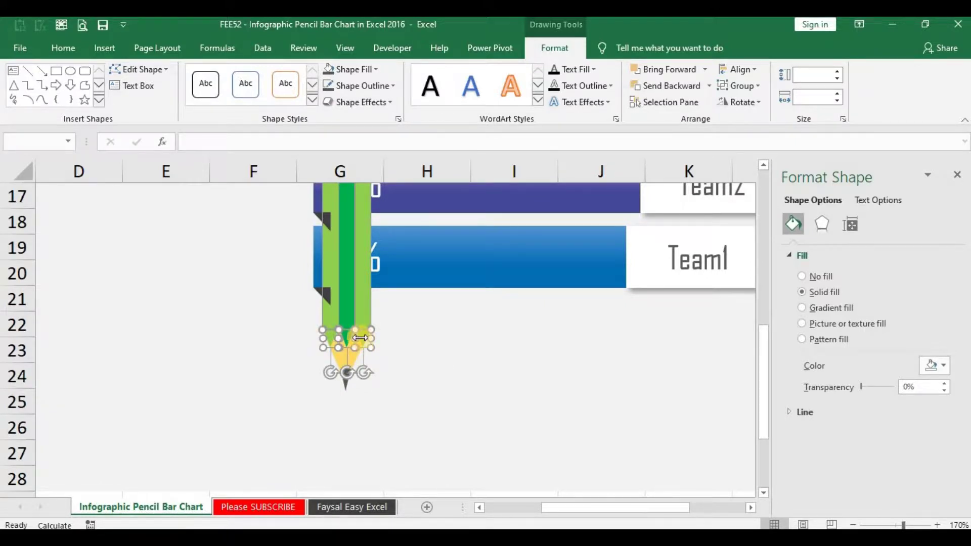
pyautogui.click(451, 320)
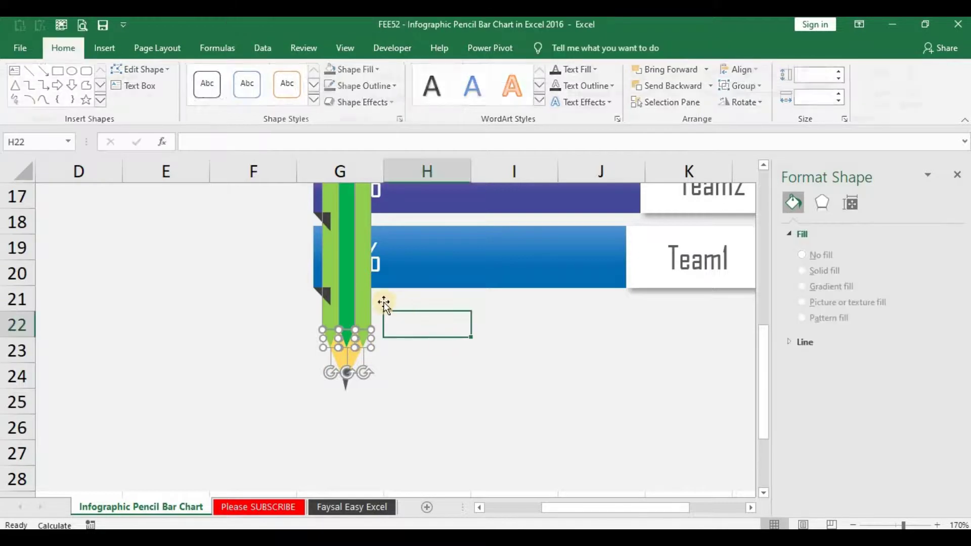
# Group the pencil stripes and tip pieces, then send the group behind the bars.
pyautogui.click(355, 305)
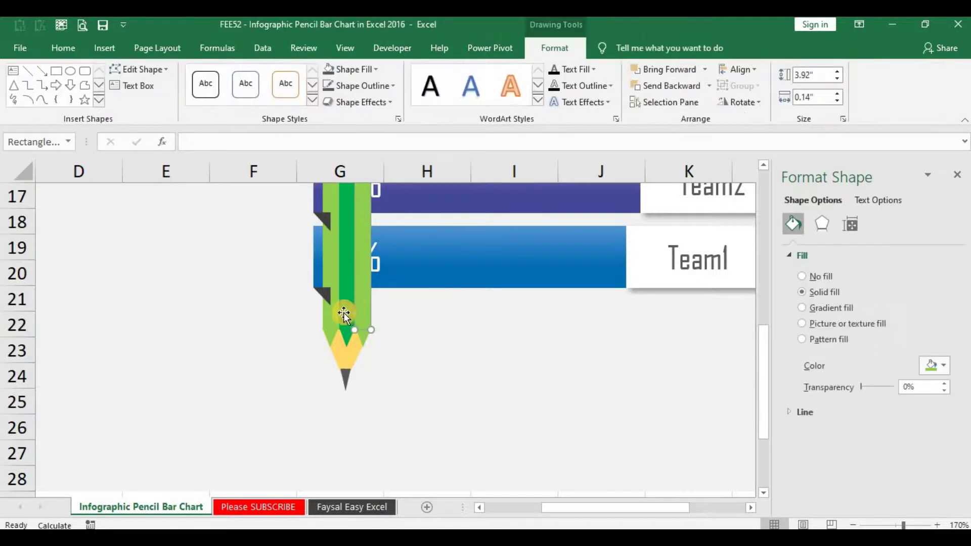
pyautogui.keyDown('shift'); pyautogui.click(331, 314); pyautogui.keyUp('shift')
pyautogui.rightClick(332, 321)
pyautogui.moveTo(381, 197)
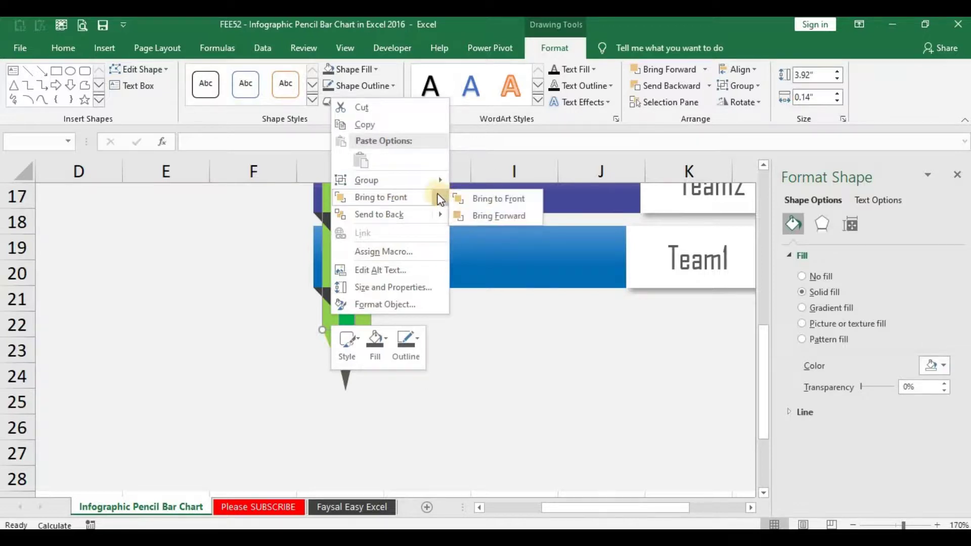
pyautogui.moveTo(366, 180)
pyautogui.click(483, 180)
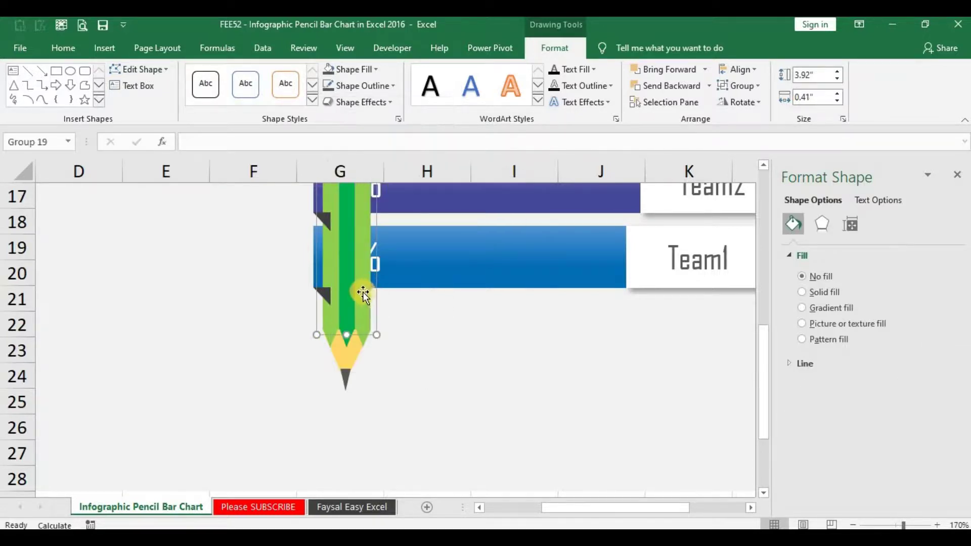
pyautogui.rightClick(362, 316)
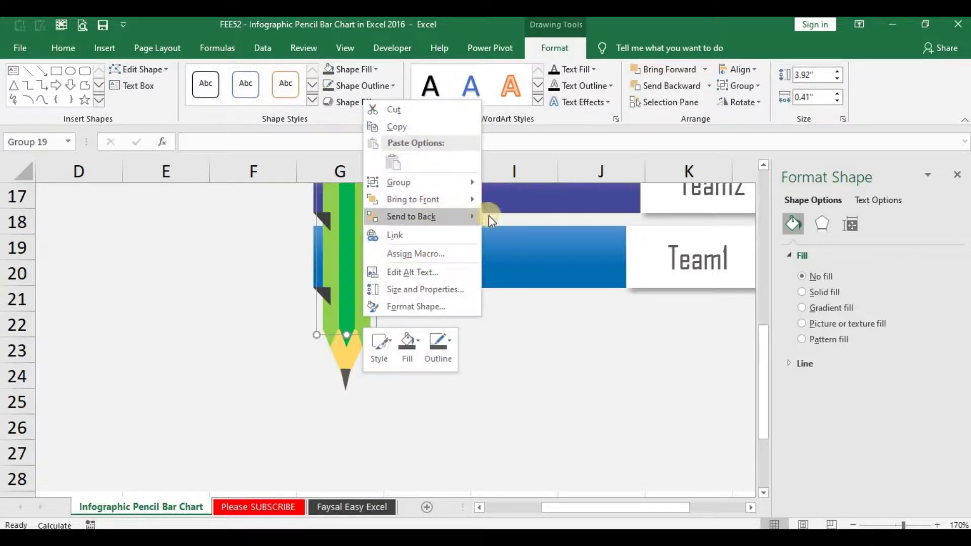
pyautogui.click(500, 220)
pyautogui.click(492, 344)
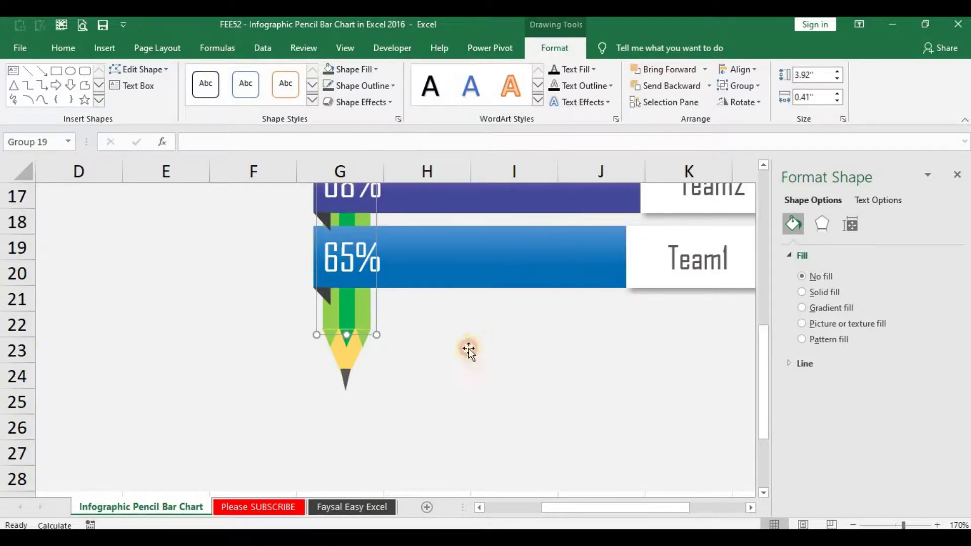
# Send the whole pencil group to the back so the 65% Team1 label shows.
pyautogui.click(366, 338)
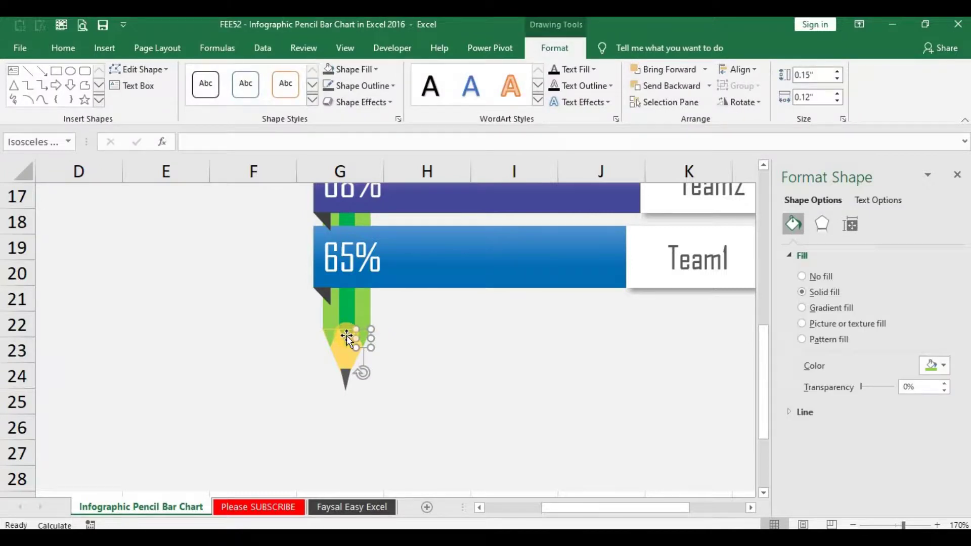
pyautogui.keyDown('shift'); pyautogui.click(347, 335); pyautogui.keyUp('shift')
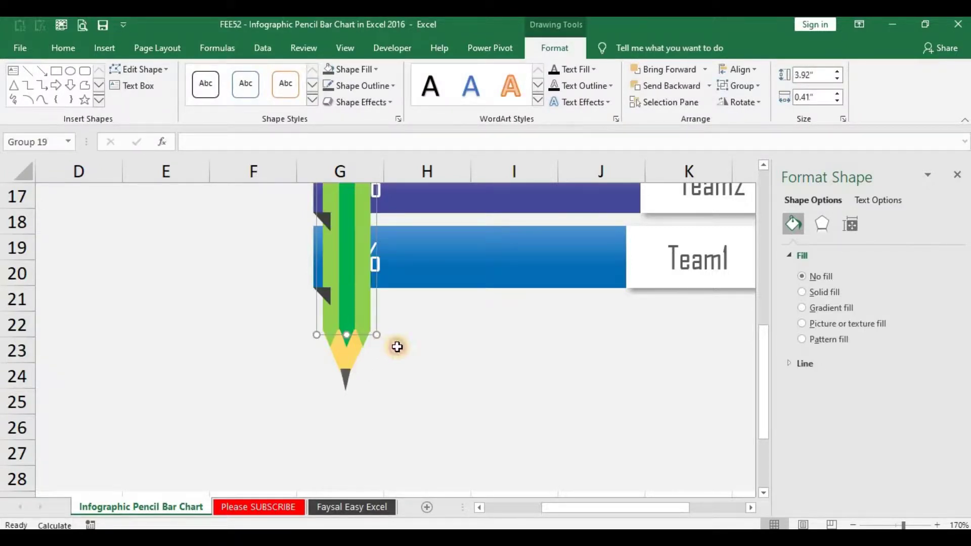
pyautogui.click(345, 317)
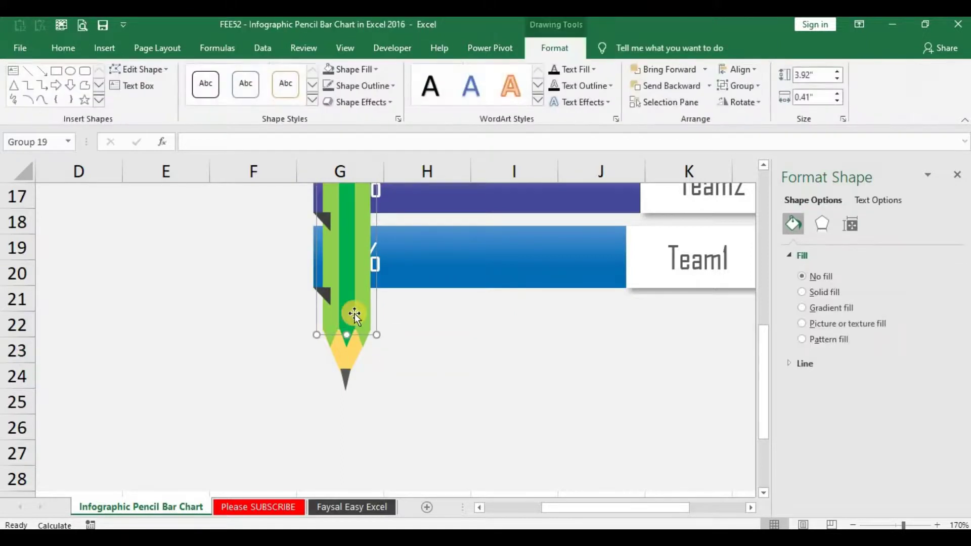
pyautogui.rightClick(366, 319)
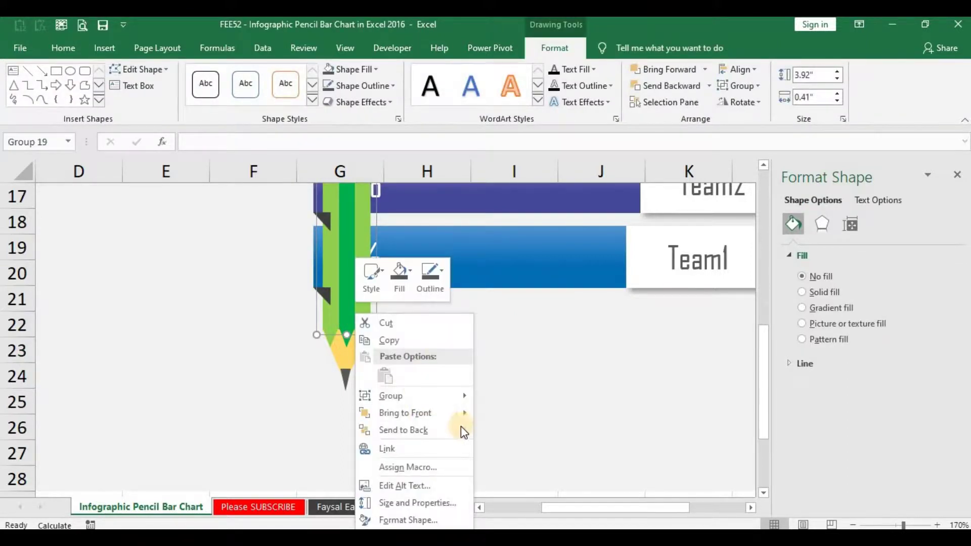
pyautogui.click(485, 430)
pyautogui.click(442, 369)
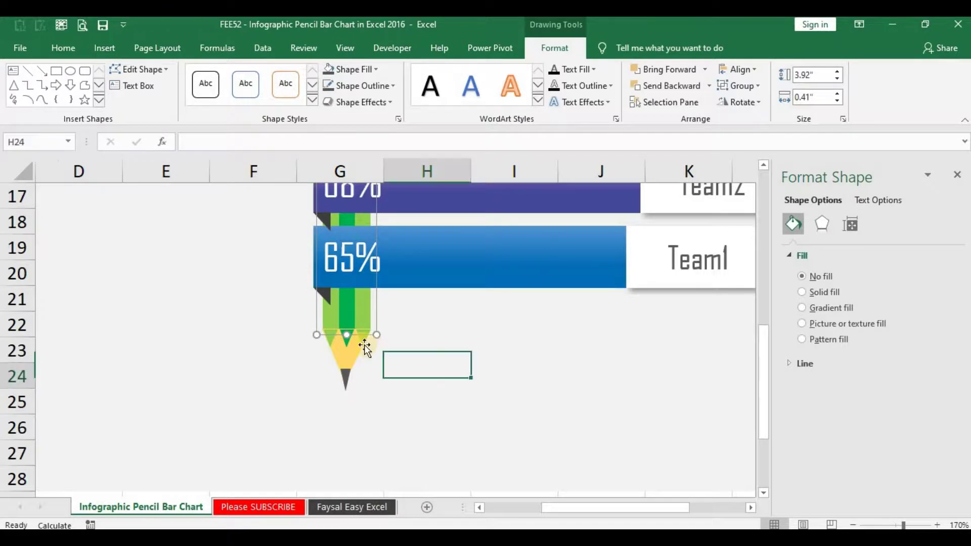
pyautogui.click(360, 339)
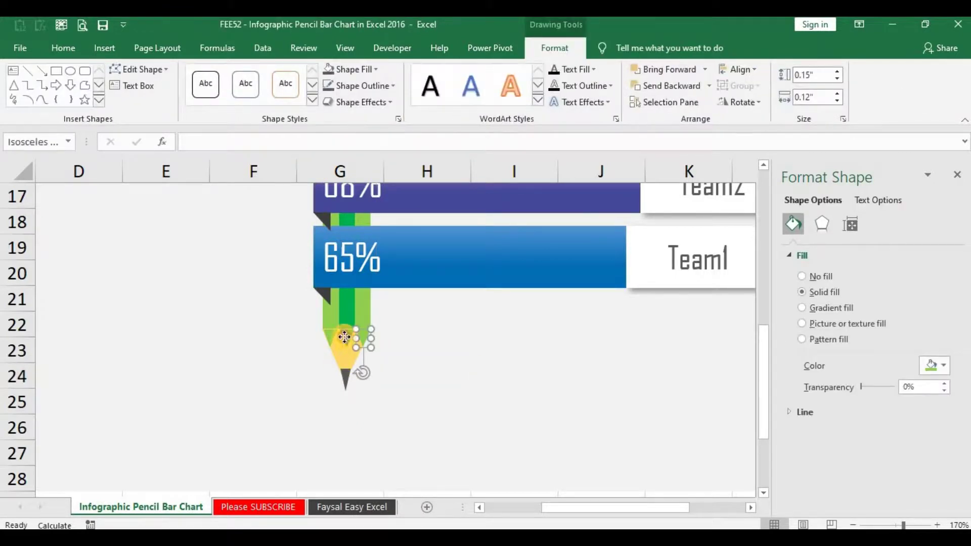
pyautogui.keyDown('shift'); pyautogui.click(329, 334); pyautogui.keyUp('shift')
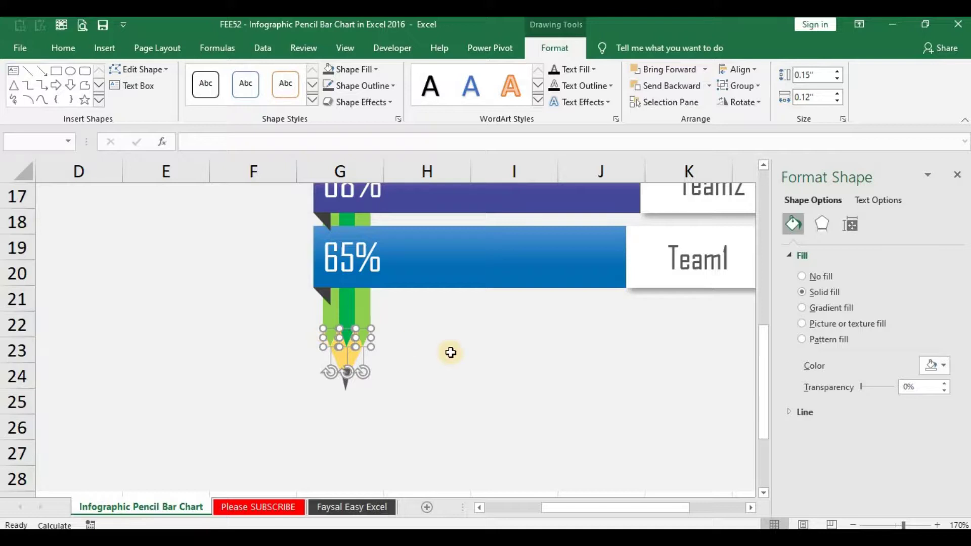
pyautogui.click(451, 353)
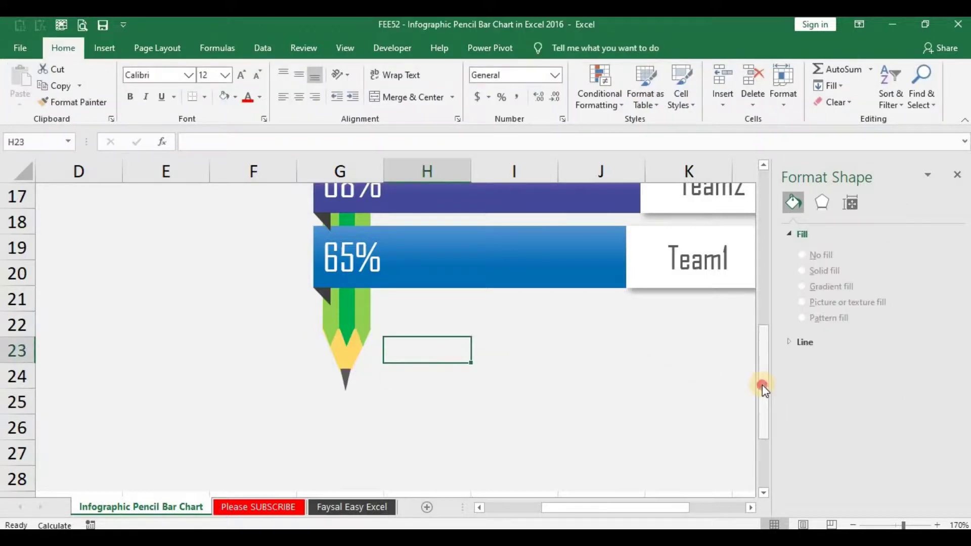
# Send the dark corner triangle under the Team5 bar to the back.
pyautogui.moveTo(763, 384); pyautogui.dragTo(769, 260)
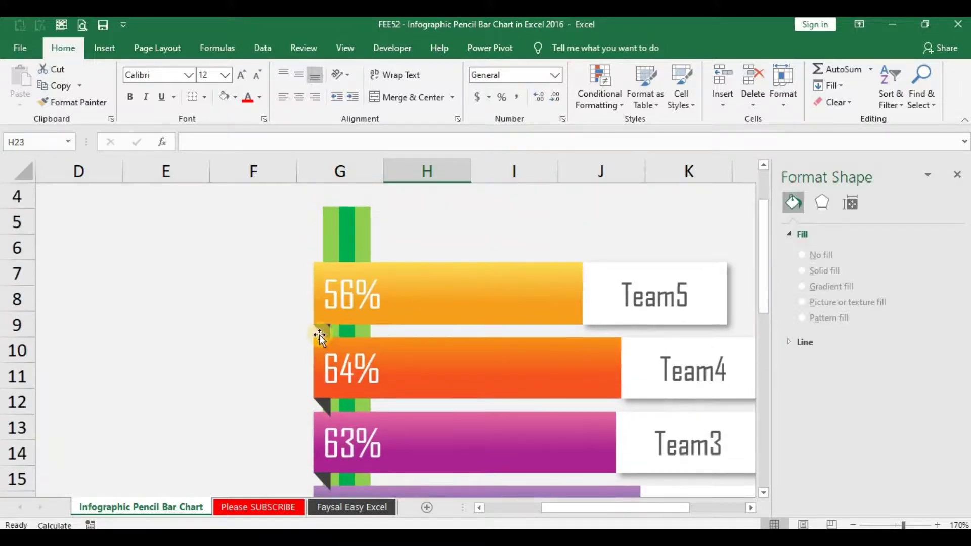
pyautogui.click(323, 332)
pyautogui.rightClick(326, 332)
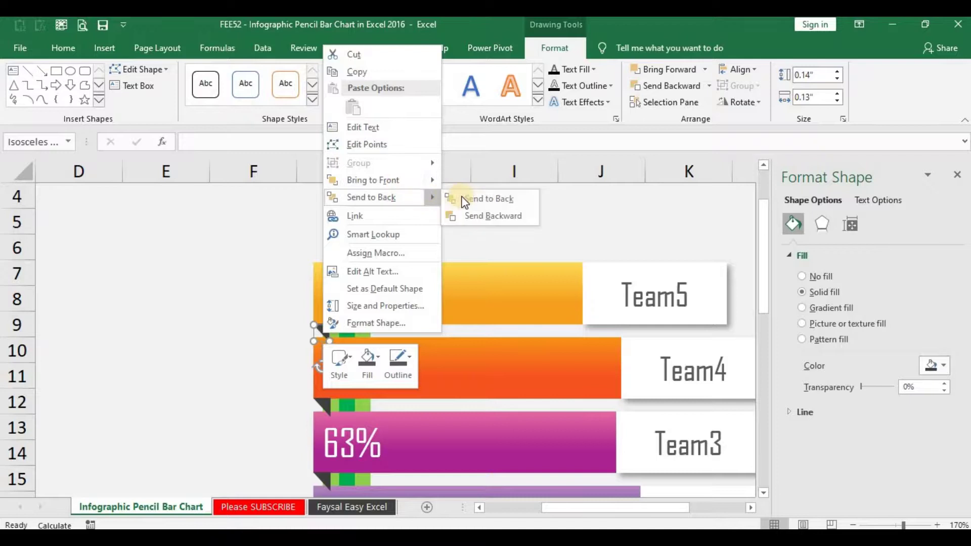
pyautogui.click(452, 198)
pyautogui.press('Escape')
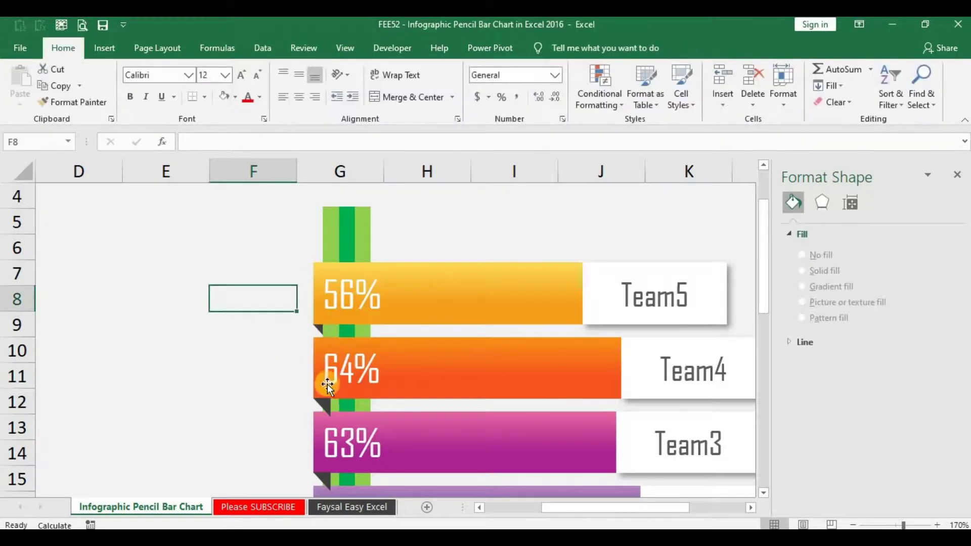
# Send the remaining corner triangles beside the Team1 to Team4 bars to the back.
pyautogui.click(326, 404)
pyautogui.keyDown('shift'); pyautogui.click(323, 480); pyautogui.keyUp('shift')
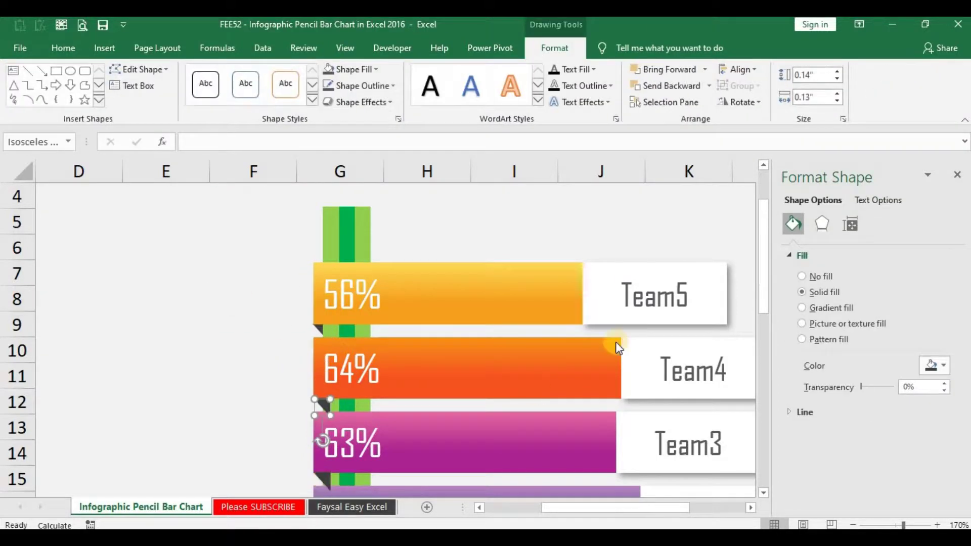
pyautogui.moveTo(762, 280); pyautogui.dragTo(746, 397)
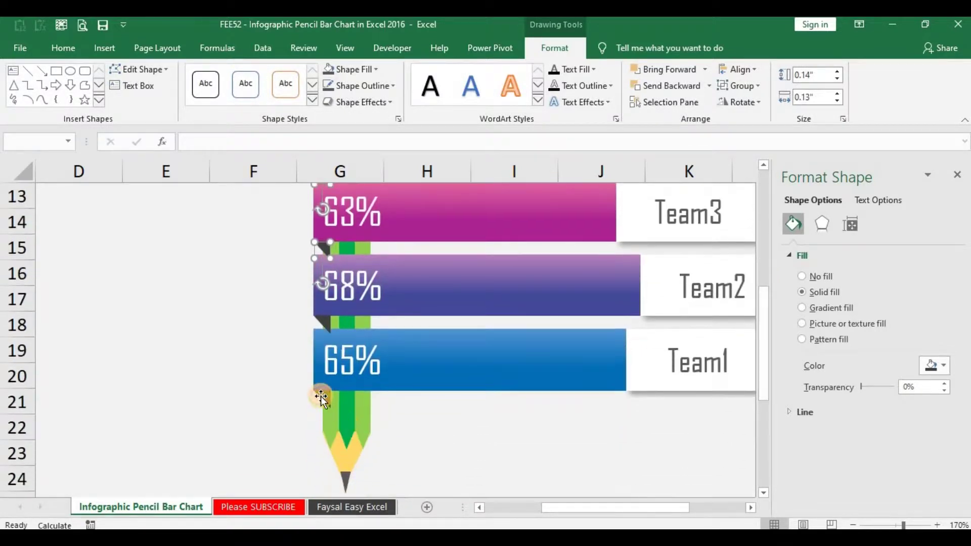
pyautogui.click(321, 398)
pyautogui.keyDown('shift'); pyautogui.click(326, 322); pyautogui.keyUp('shift')
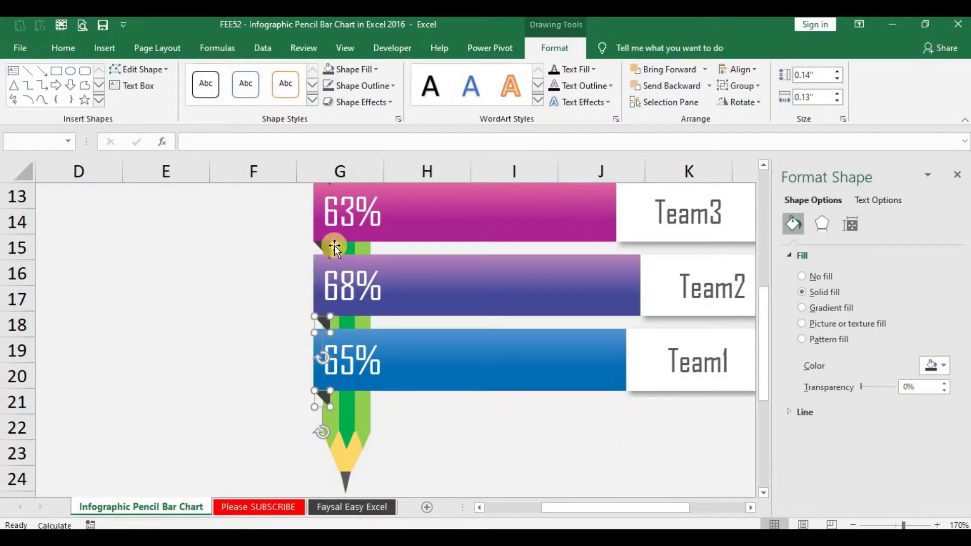
pyautogui.keyDown('shift'); pyautogui.click(334, 245); pyautogui.keyUp('shift')
pyautogui.scroll(1, 765, 167)
pyautogui.scroll(2, 554, 261)
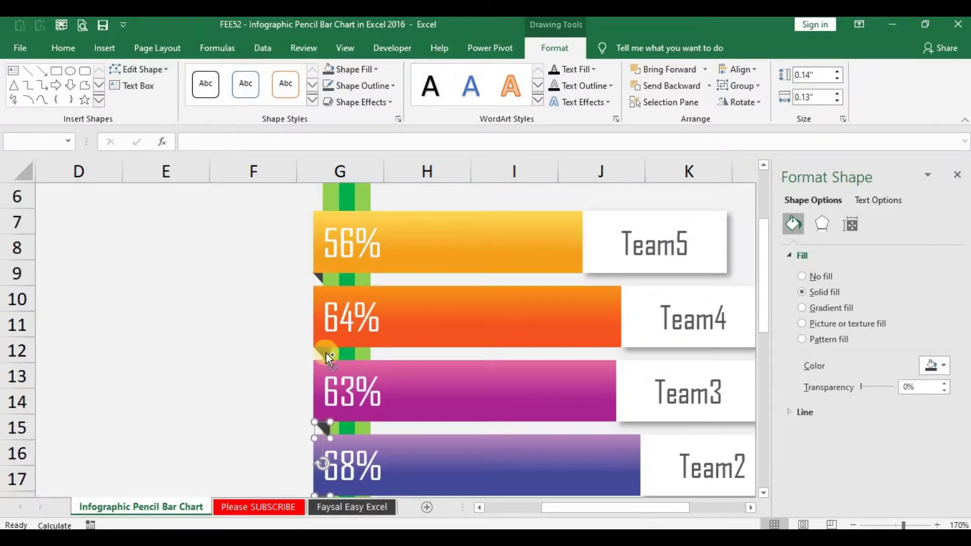
pyautogui.keyDown('shift'); pyautogui.click(326, 354); pyautogui.keyUp('shift')
pyautogui.rightClick(326, 354)
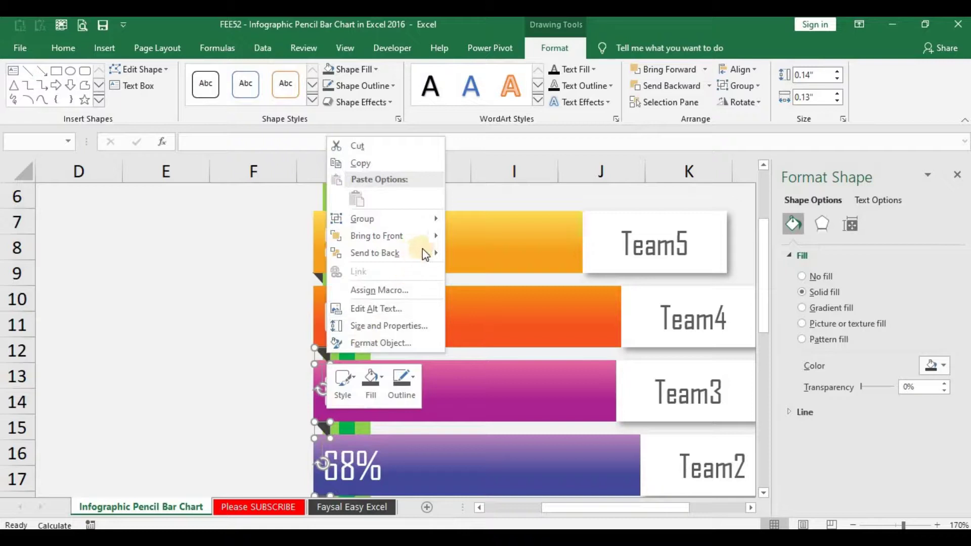
pyautogui.moveTo(375, 254)
pyautogui.click(534, 272)
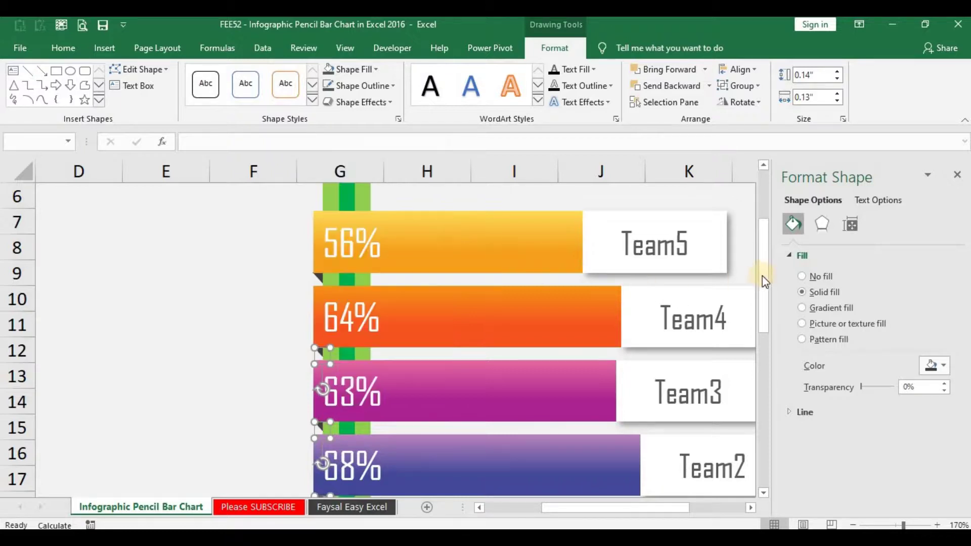
pyautogui.moveTo(765, 281); pyautogui.dragTo(768, 223)
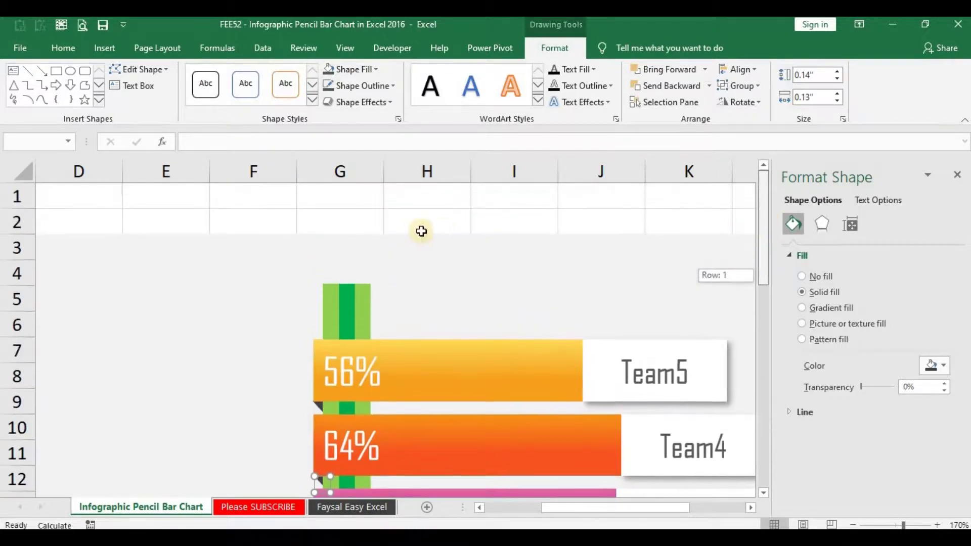
pyautogui.click(101, 47)
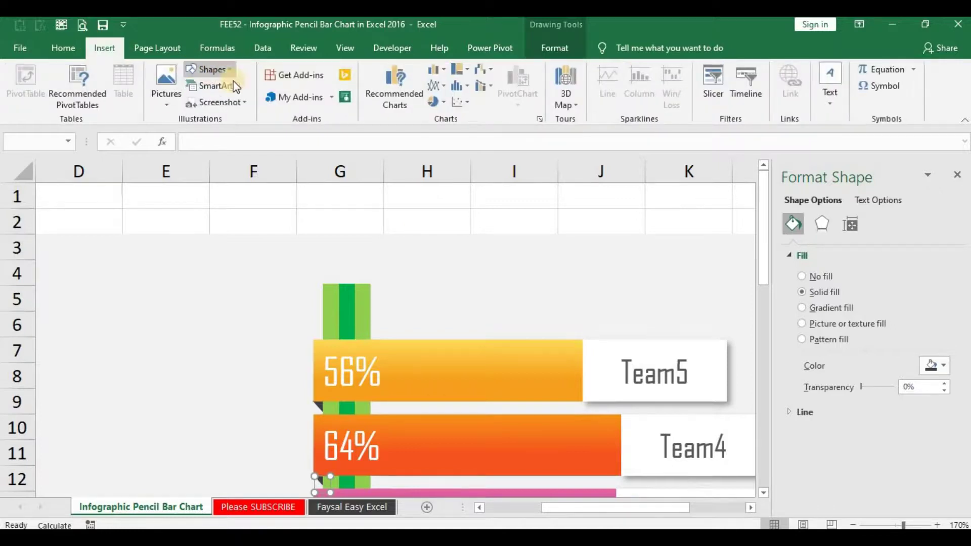
pyautogui.click(209, 69)
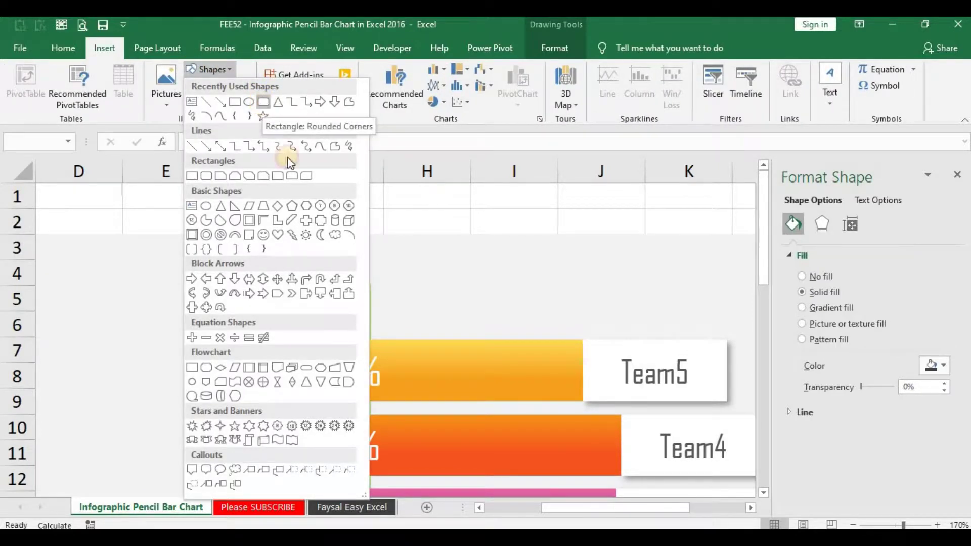
# Draw a small grey rounded rectangle with no outline atop the pencil.
pyautogui.click(262, 104)
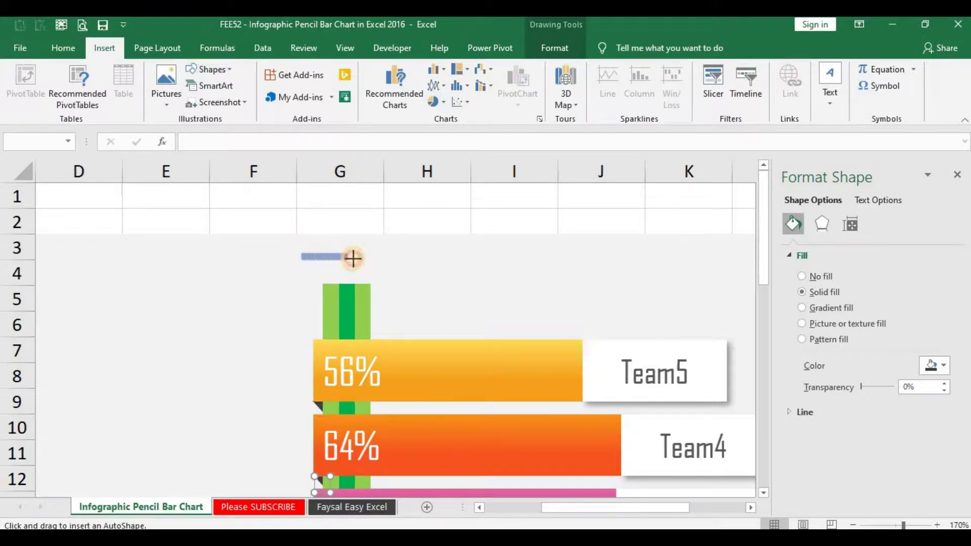
pyautogui.moveTo(347, 258)
pyautogui.mouseDown()
pyautogui.moveTo(355, 266)
pyautogui.moveTo(331, 277)
pyautogui.mouseUp()
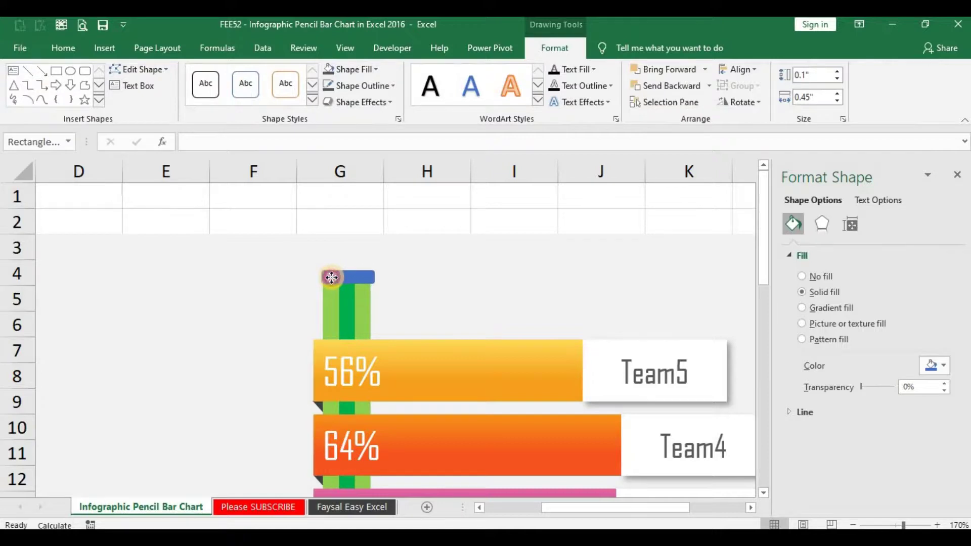
pyautogui.click(355, 84)
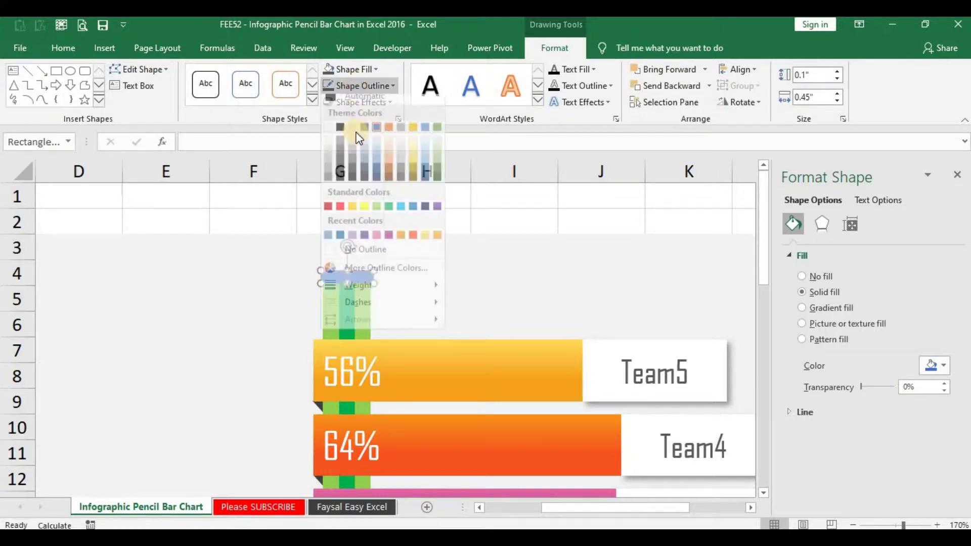
pyautogui.click(355, 85)
pyautogui.click(356, 71)
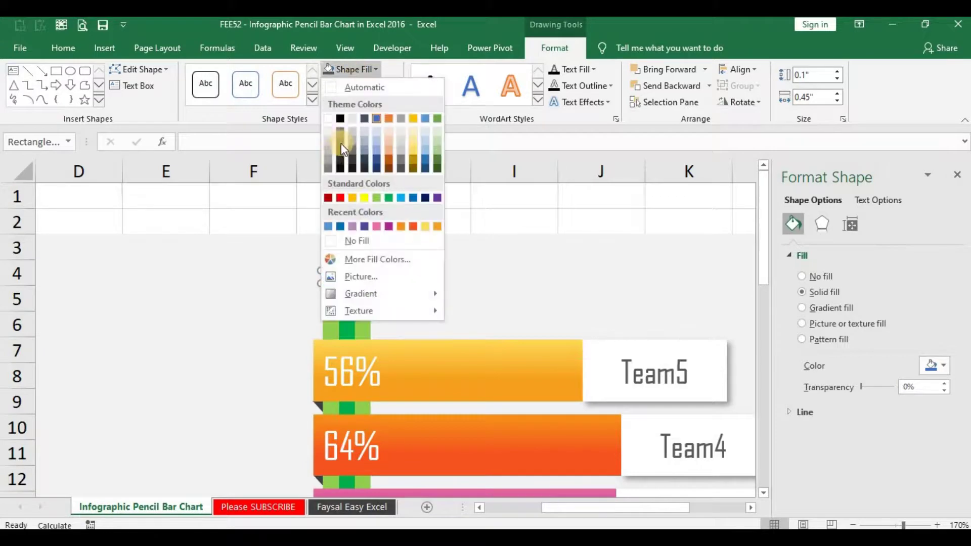
pyautogui.click(331, 161)
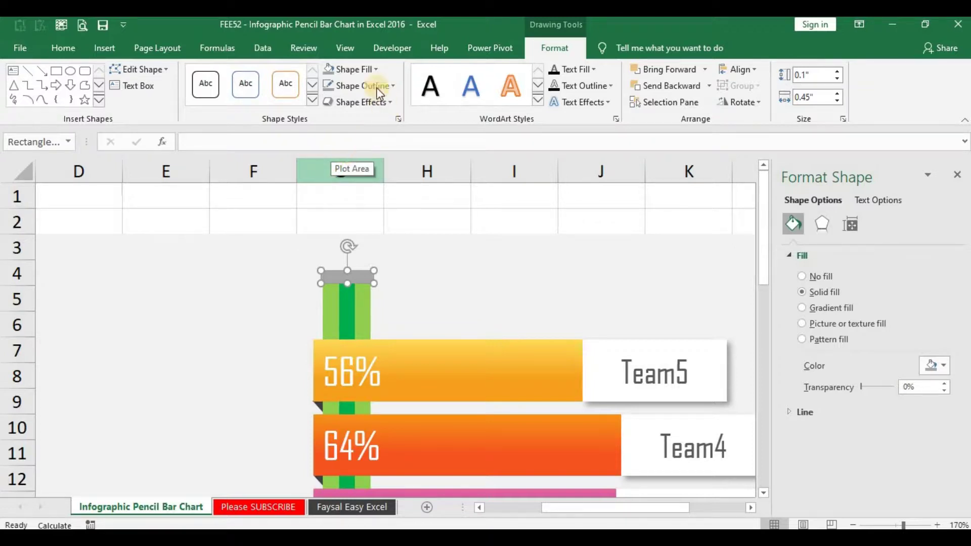
# Give the band a gradient fill with a grey middle stop and light grey left stop.
pyautogui.click(354, 69)
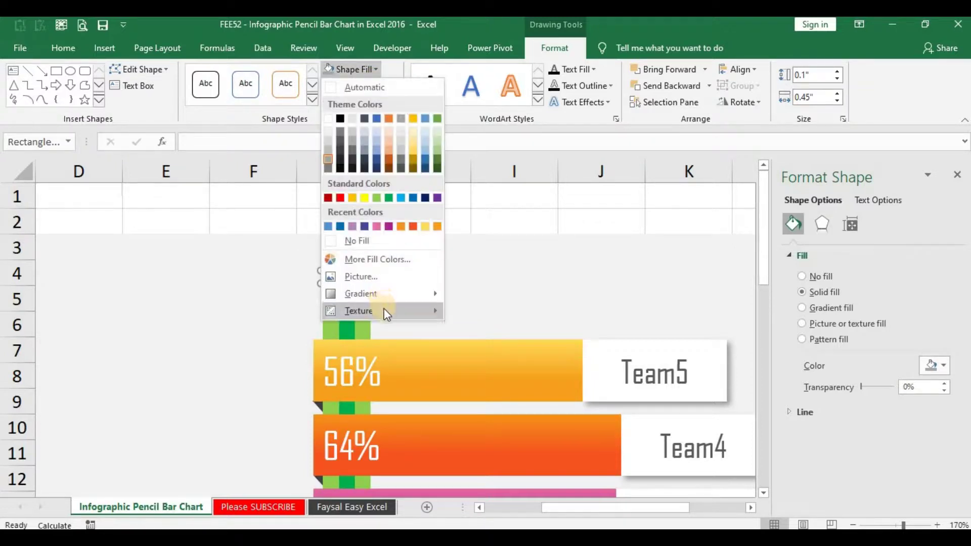
pyautogui.click(373, 260)
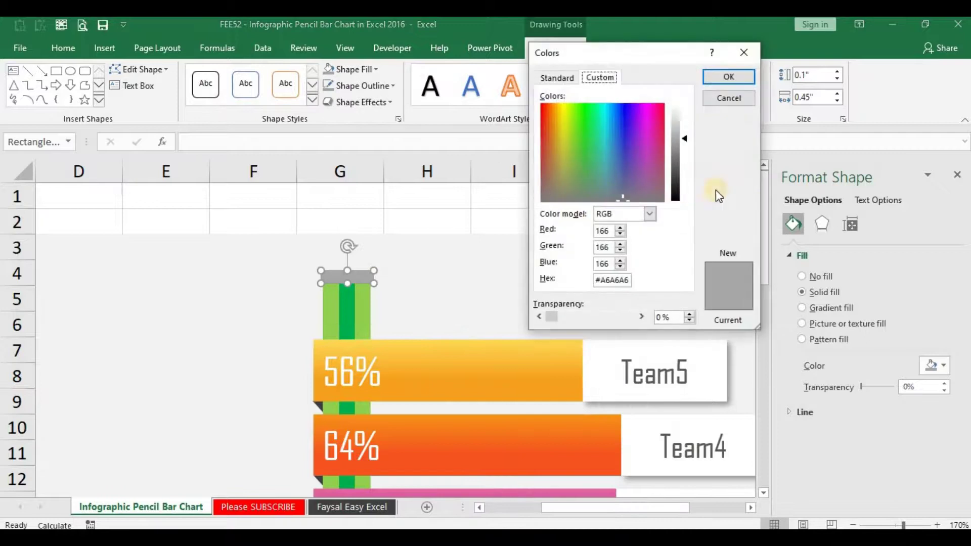
pyautogui.press('Escape')
pyautogui.click(839, 309)
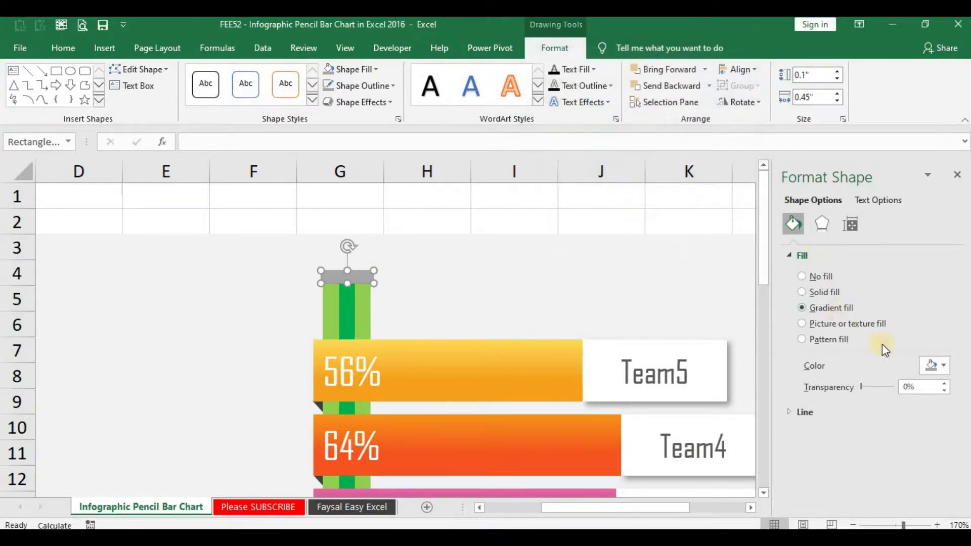
pyautogui.click(935, 369)
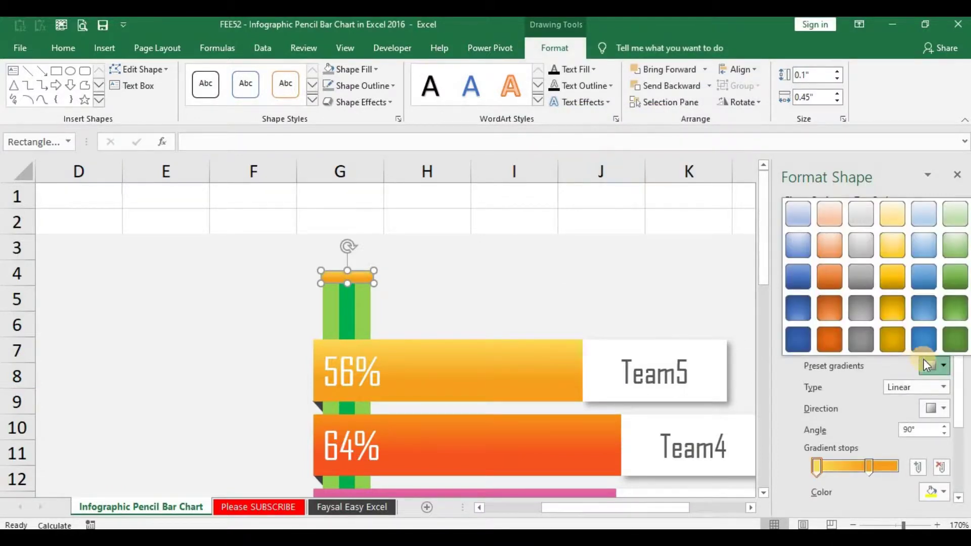
pyautogui.click(933, 364)
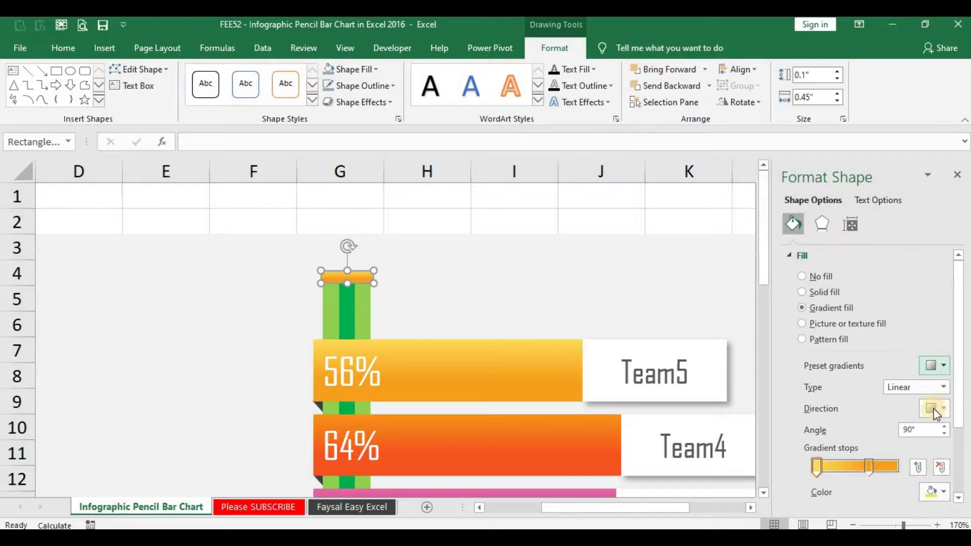
pyautogui.click(867, 470)
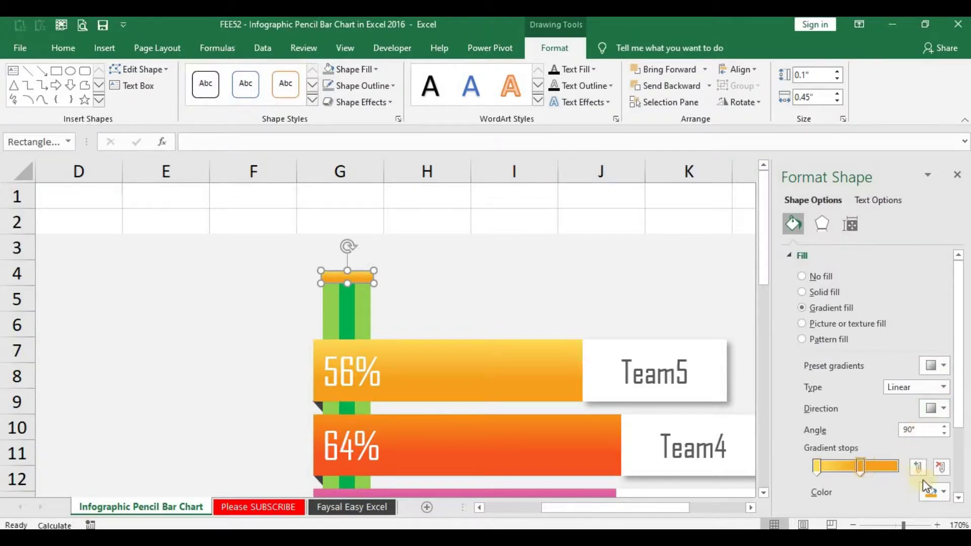
pyautogui.click(944, 491)
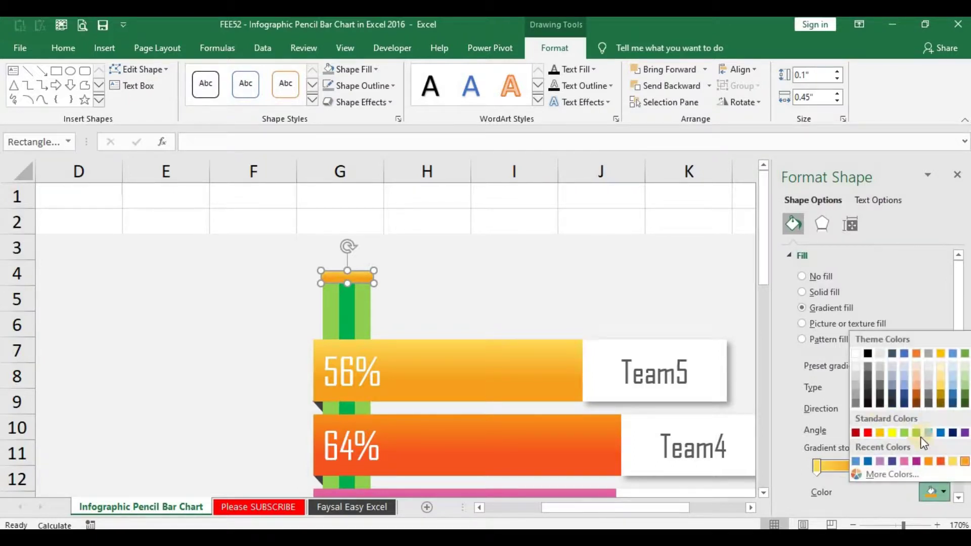
pyautogui.click(852, 383)
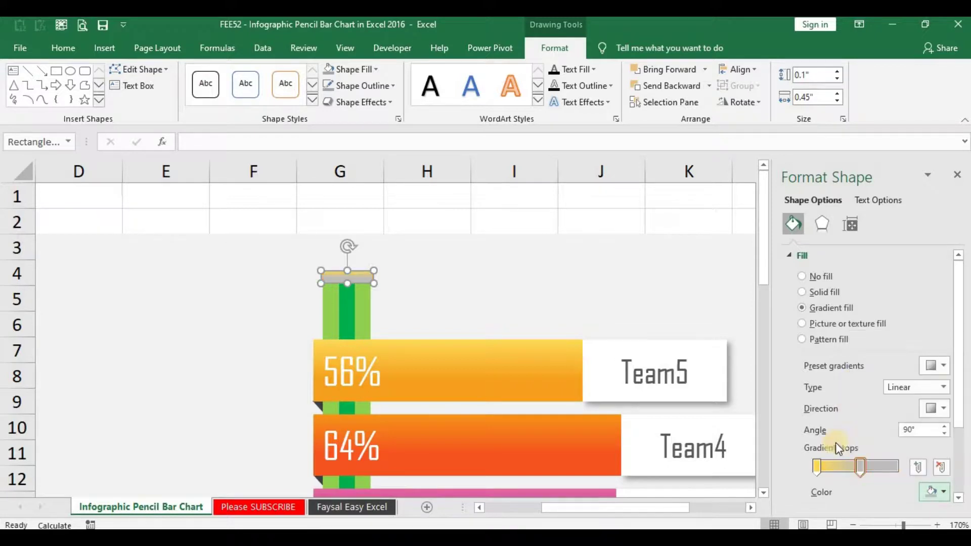
pyautogui.click(819, 467)
pyautogui.click(936, 491)
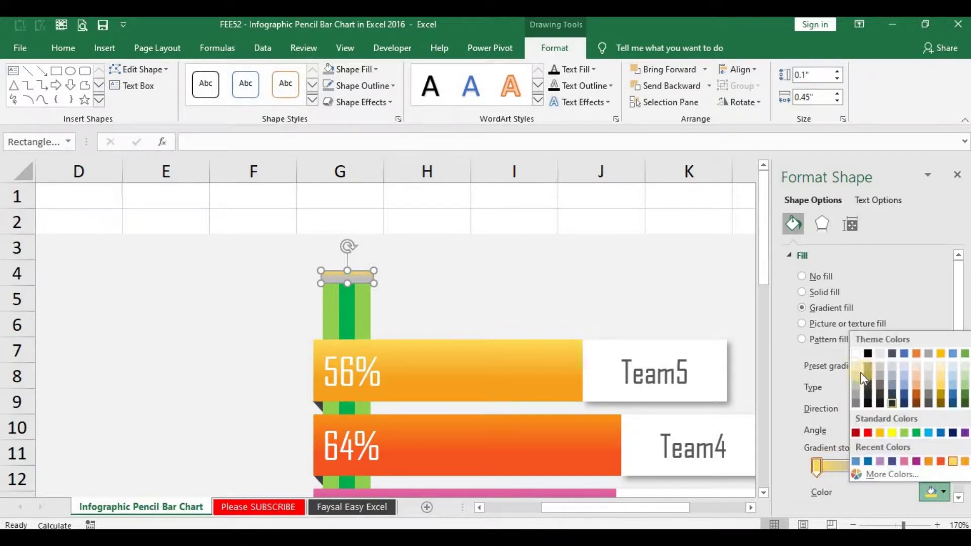
pyautogui.click(858, 369)
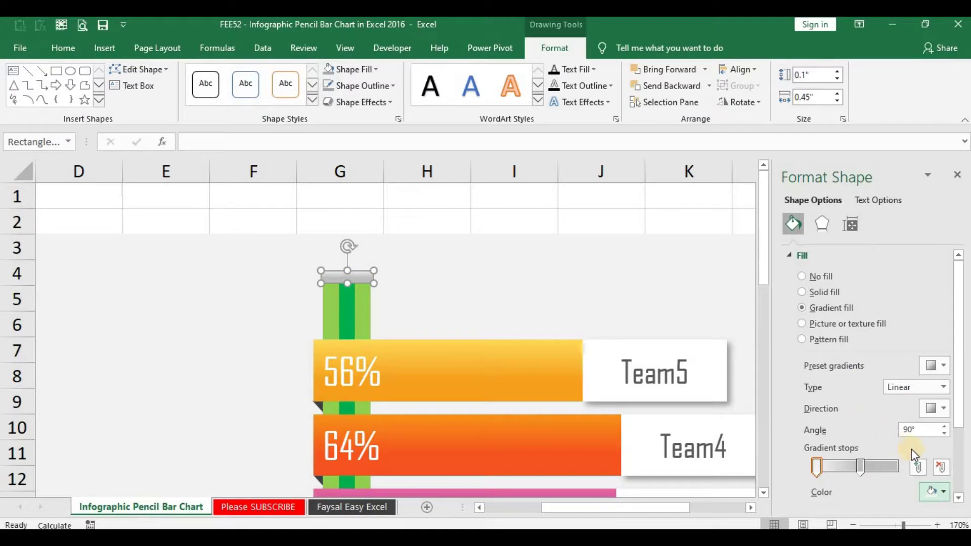
# Add a grey outline to the ferrule band and shift it slightly upward.
pyautogui.click(358, 87)
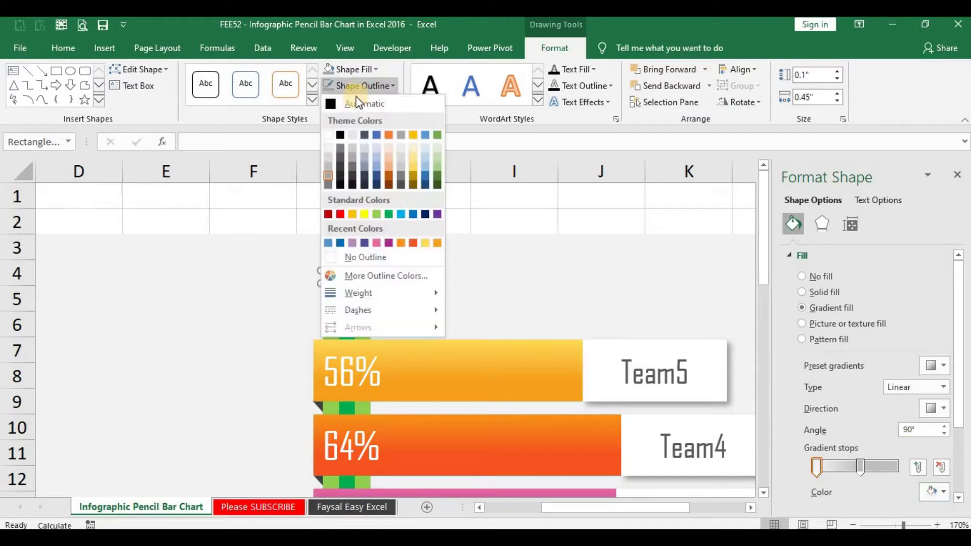
pyautogui.click(329, 160)
pyautogui.moveTo(363, 277); pyautogui.dragTo(362, 259)
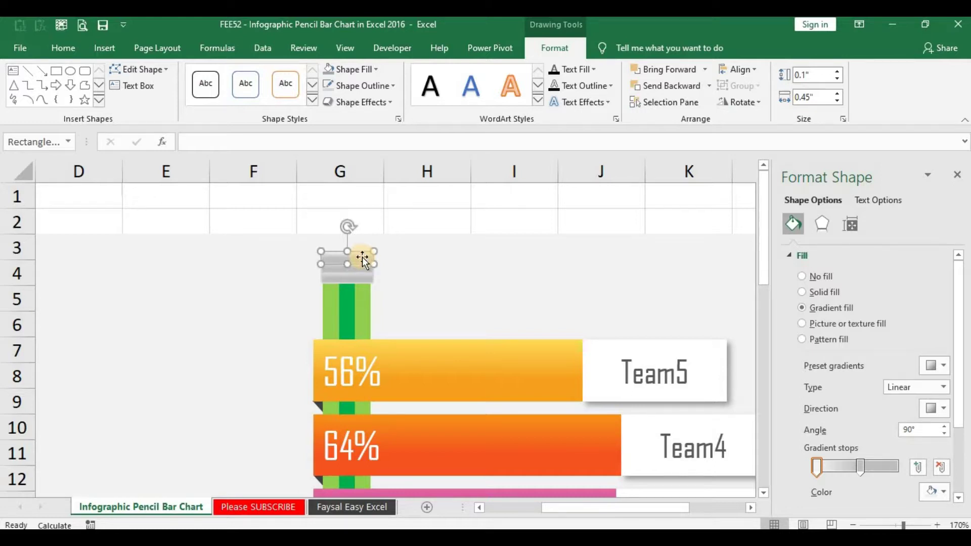
# Draw a new rounded rectangle around cells F2–F3.
pyautogui.click(374, 227)
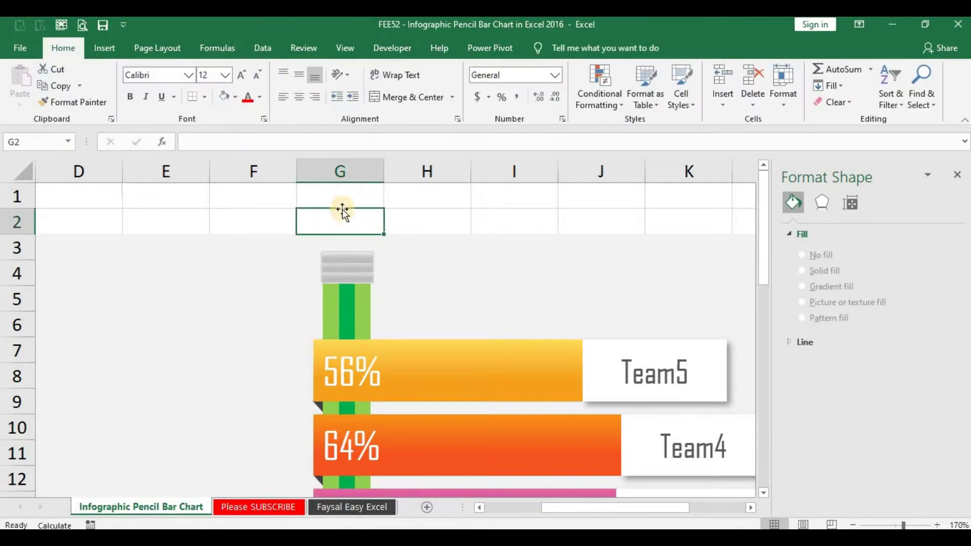
pyautogui.click(119, 49)
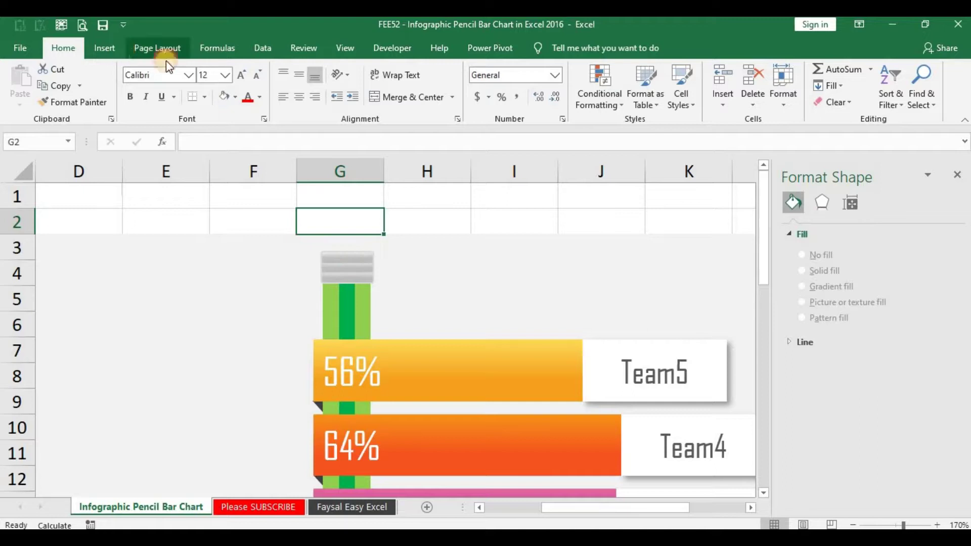
pyautogui.click(215, 70)
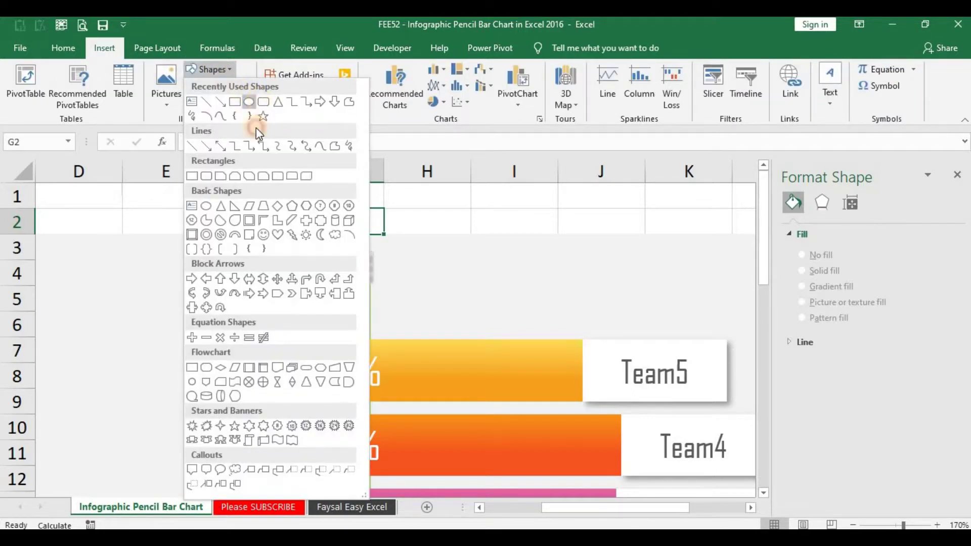
pyautogui.click(263, 101)
pyautogui.moveTo(226, 211); pyautogui.dragTo(257, 259)
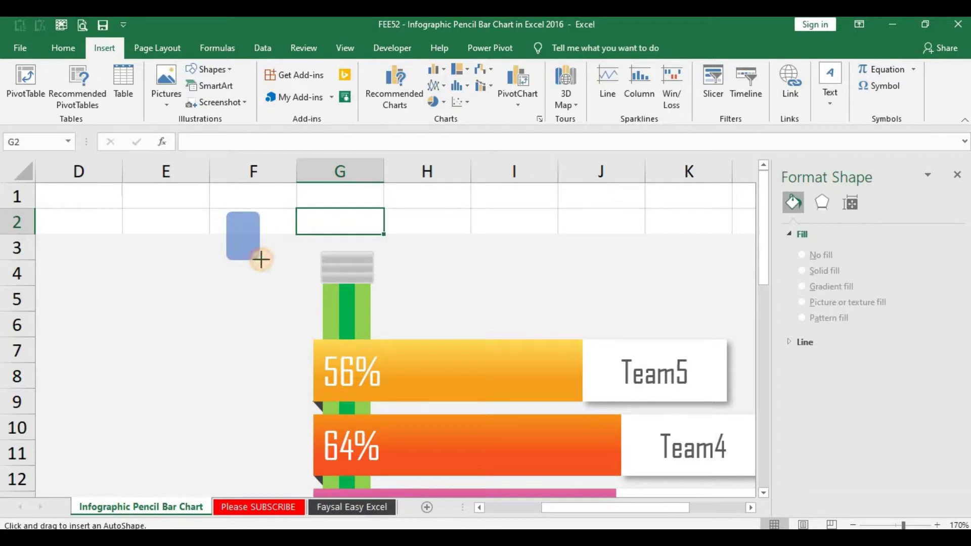
pyautogui.moveTo(257, 259); pyautogui.dragTo(266, 260)
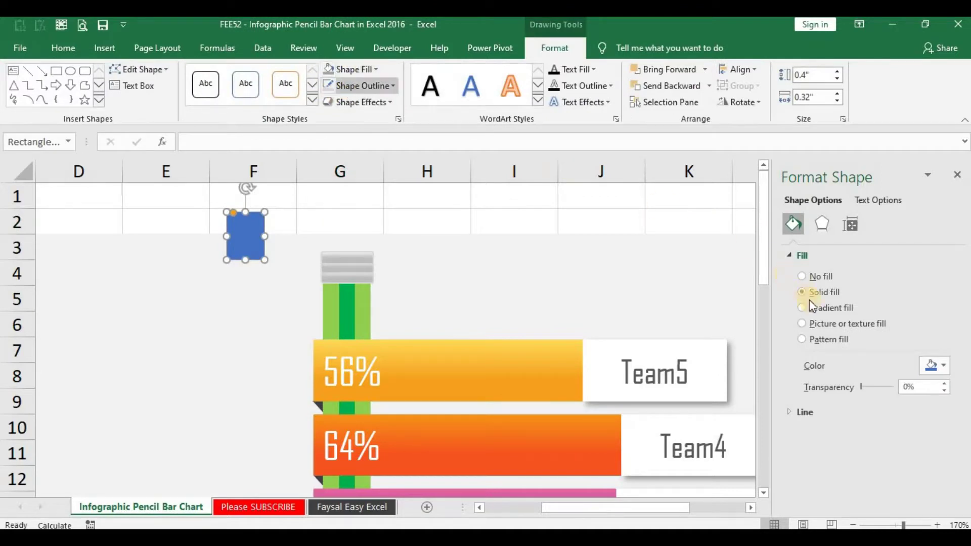
# Give the rectangle a horizontal 0° gradient fill with a blue middle stop.
pyautogui.click(821, 308)
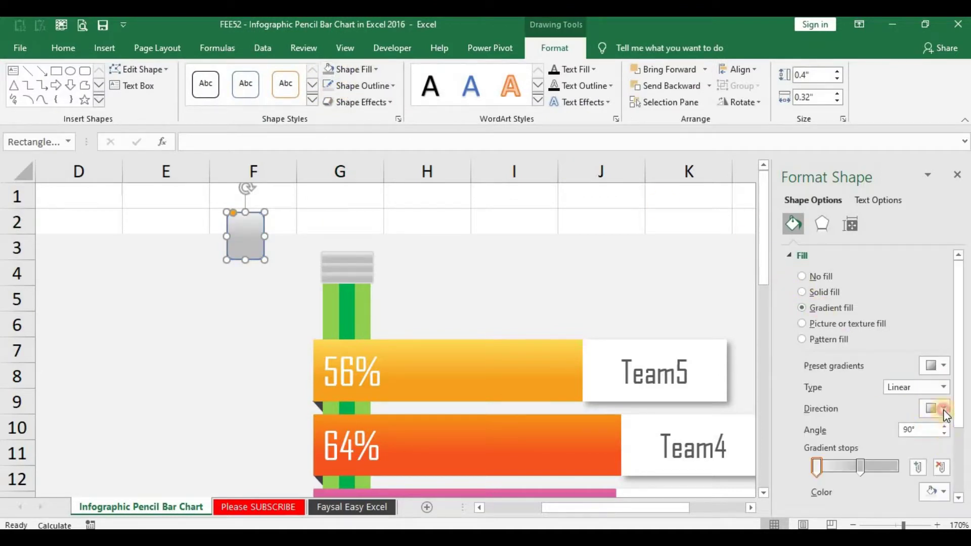
pyautogui.click(944, 409)
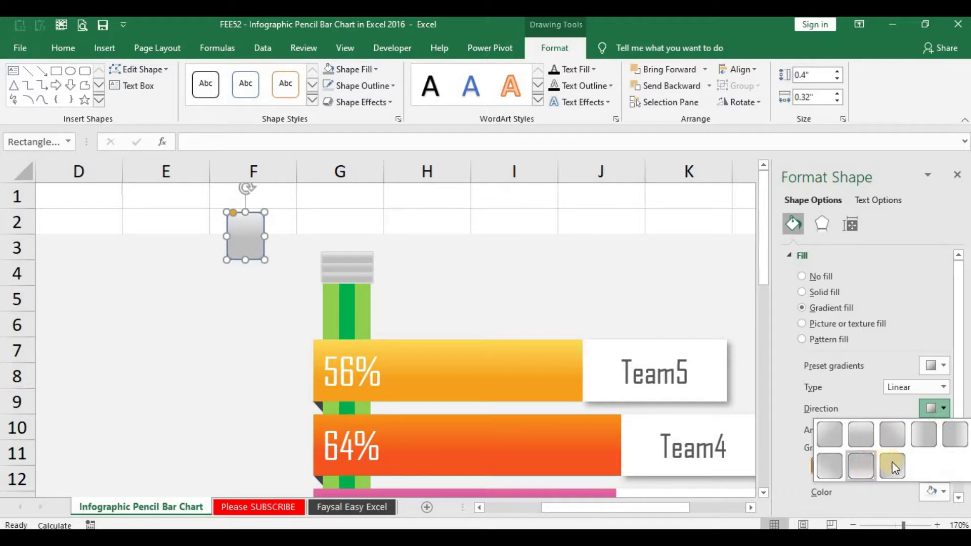
pyautogui.click(925, 430)
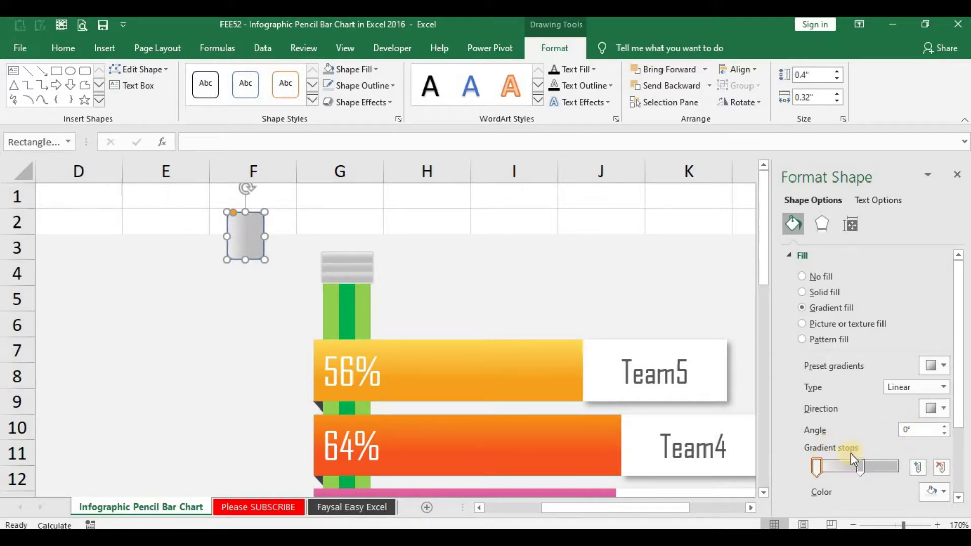
pyautogui.click(861, 470)
pyautogui.click(936, 490)
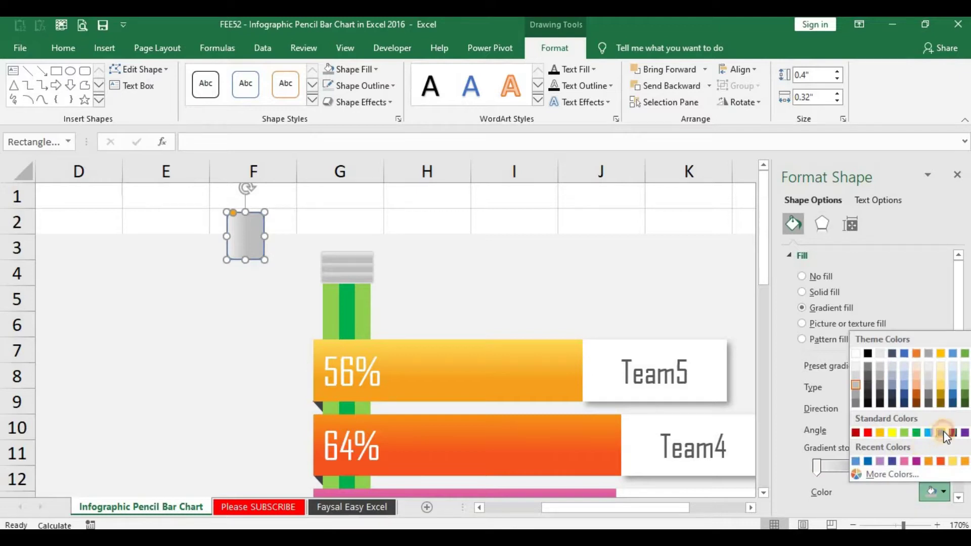
pyautogui.click(943, 431)
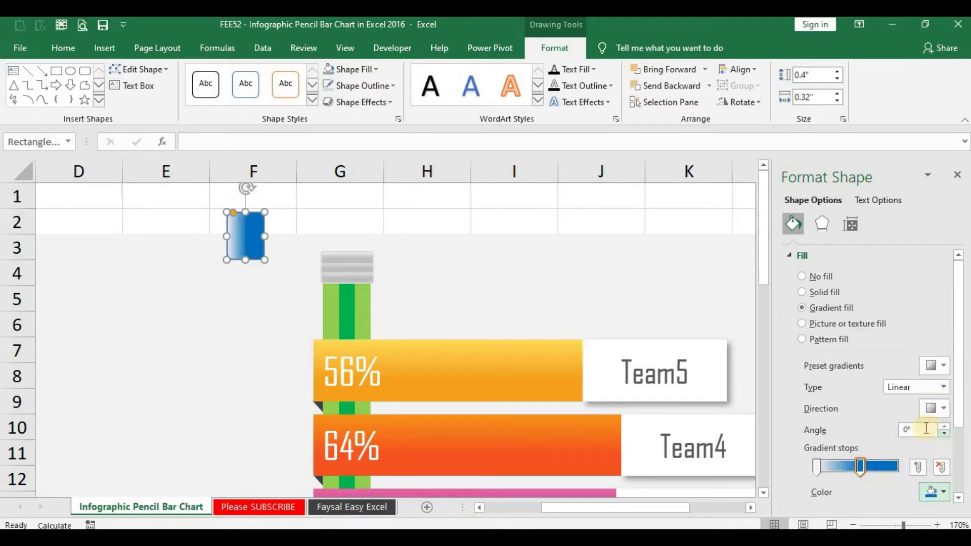
pyautogui.click(887, 462)
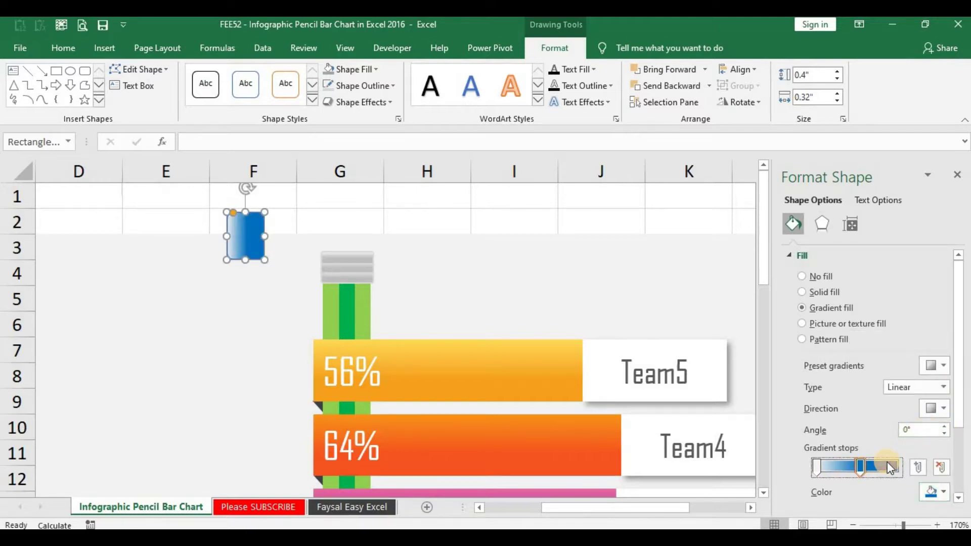
pyautogui.click(927, 490)
pyautogui.click(821, 463)
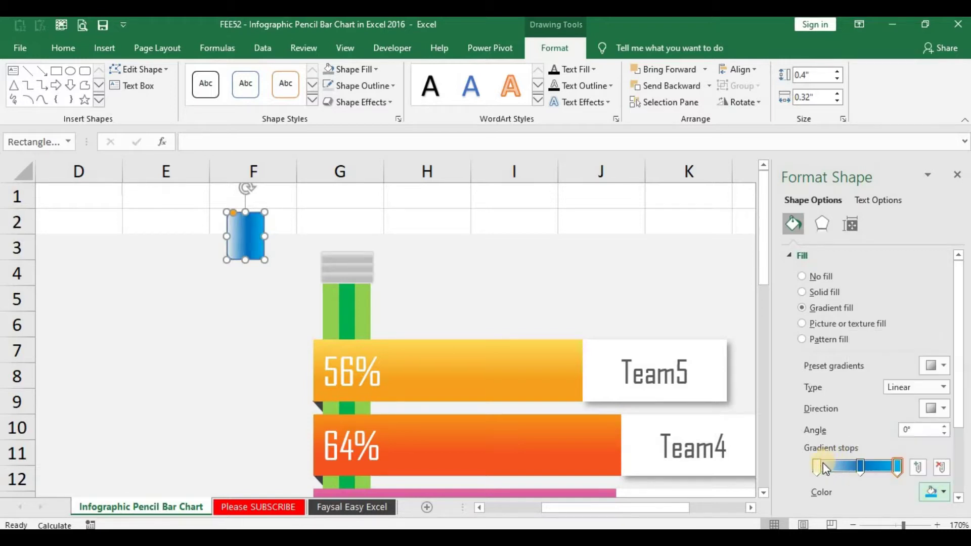
# Make the left stop light blue, place the eraser above the ferrule and adjust its corners.
pyautogui.click(819, 466)
pyautogui.click(942, 497)
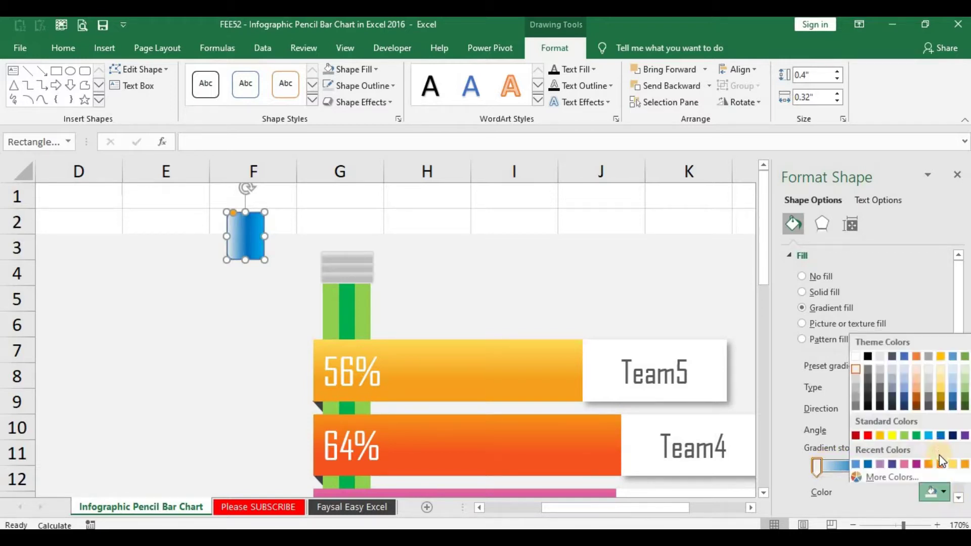
pyautogui.click(927, 434)
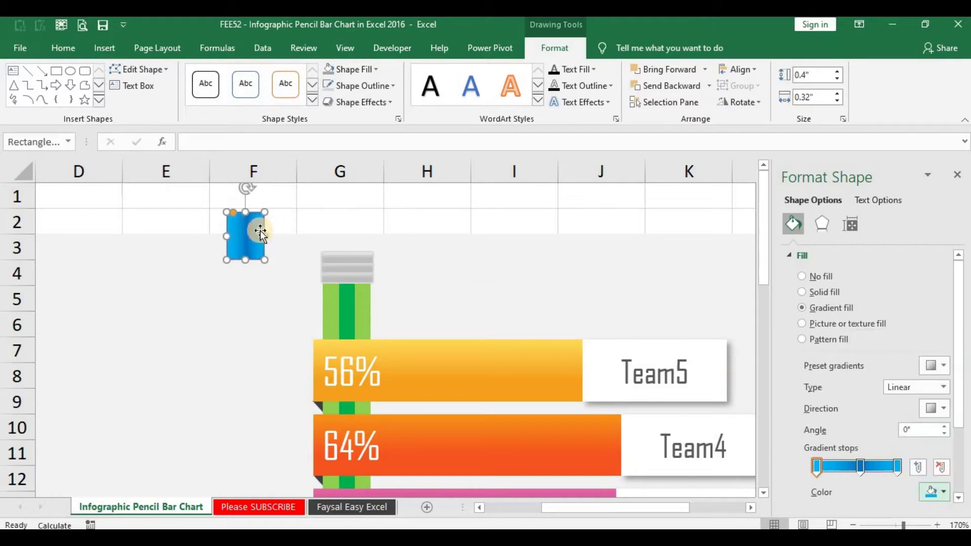
pyautogui.moveTo(271, 228); pyautogui.dragTo(377, 222)
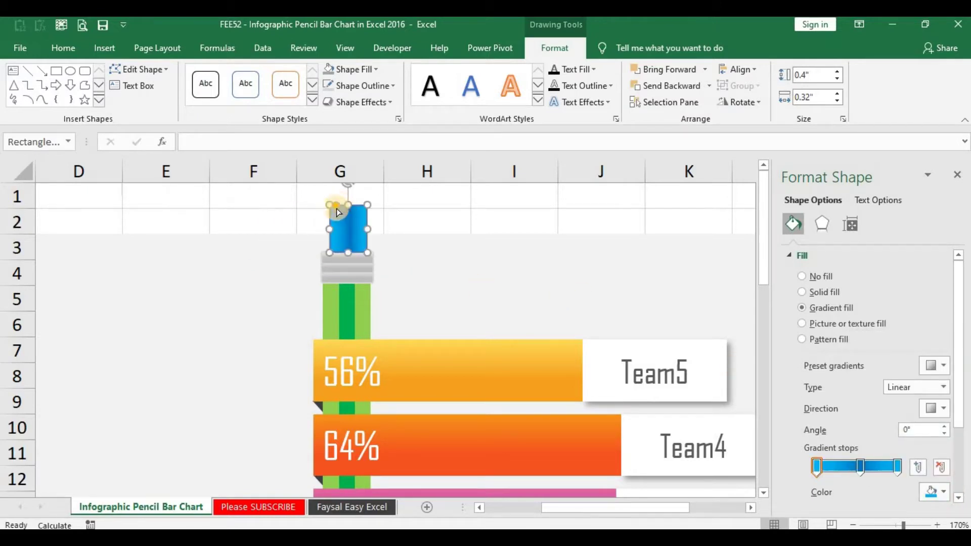
pyautogui.moveTo(338, 213)
pyautogui.mouseDown()
pyautogui.moveTo(342, 234)
pyautogui.moveTo(319, 241)
pyautogui.moveTo(374, 243)
pyautogui.moveTo(350, 205)
pyautogui.moveTo(331, 211)
pyautogui.mouseUp()
# Trim the eraser's left and right sides so it measures 0.51" by 0.44" on the ferrule.
pyautogui.rightClick(341, 226)
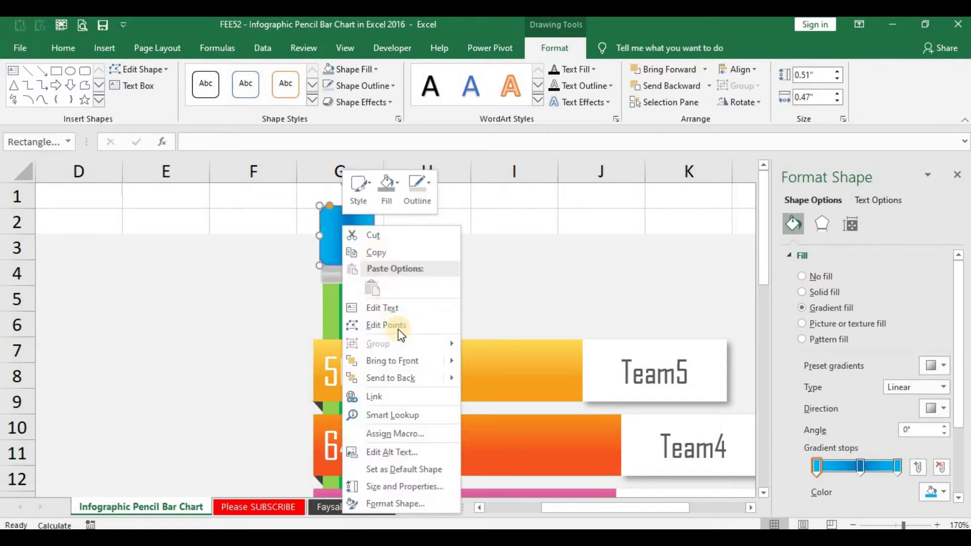
pyautogui.click(234, 265)
pyautogui.click(220, 251)
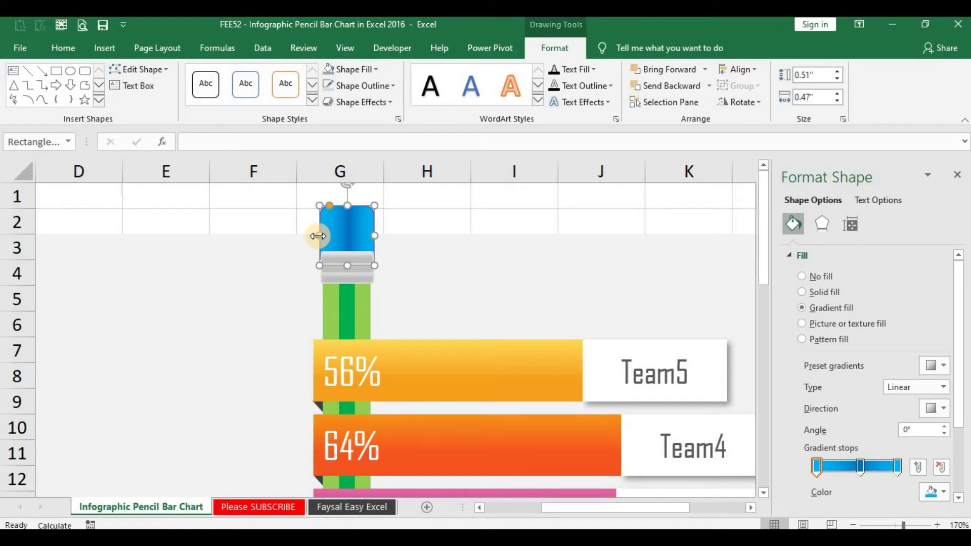
pyautogui.moveTo(317, 236); pyautogui.dragTo(321, 238)
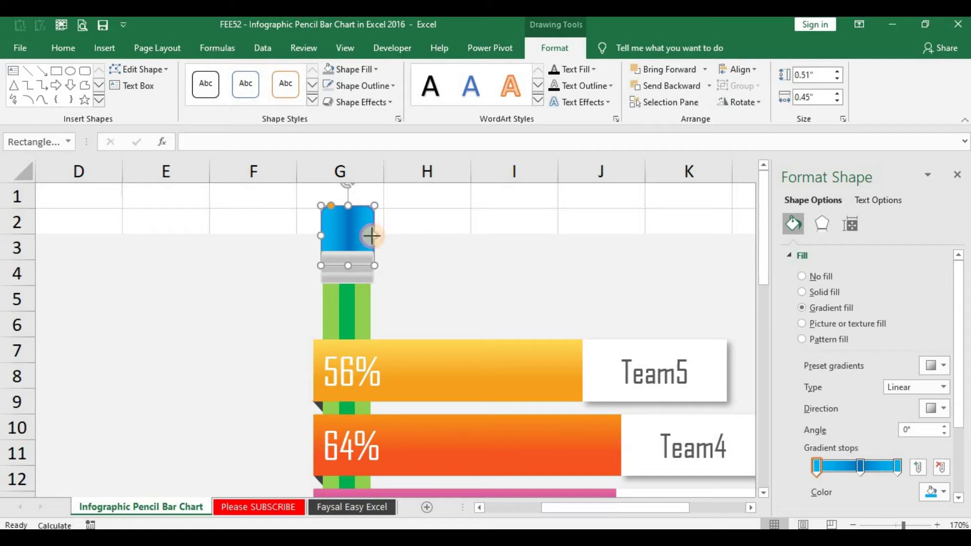
pyautogui.moveTo(376, 236); pyautogui.dragTo(321, 235)
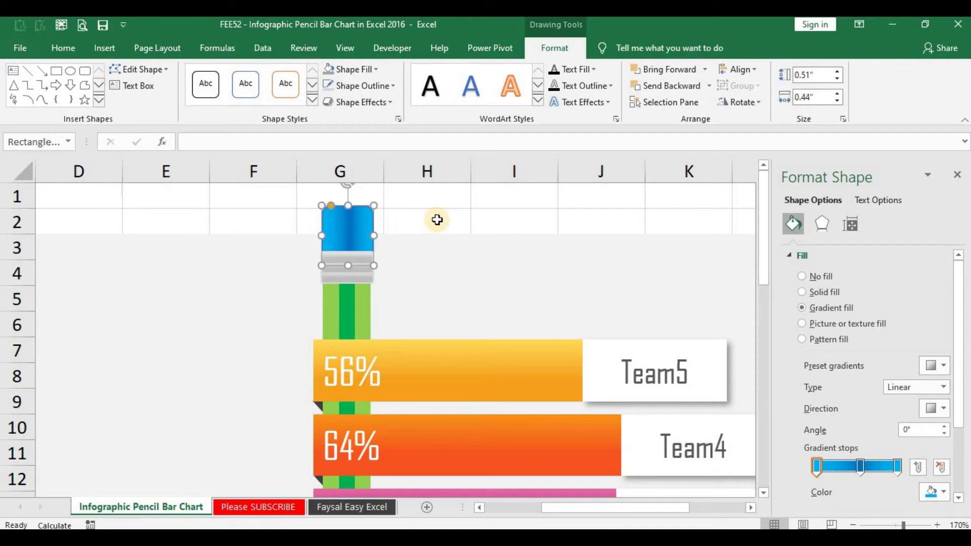
pyautogui.click(438, 219)
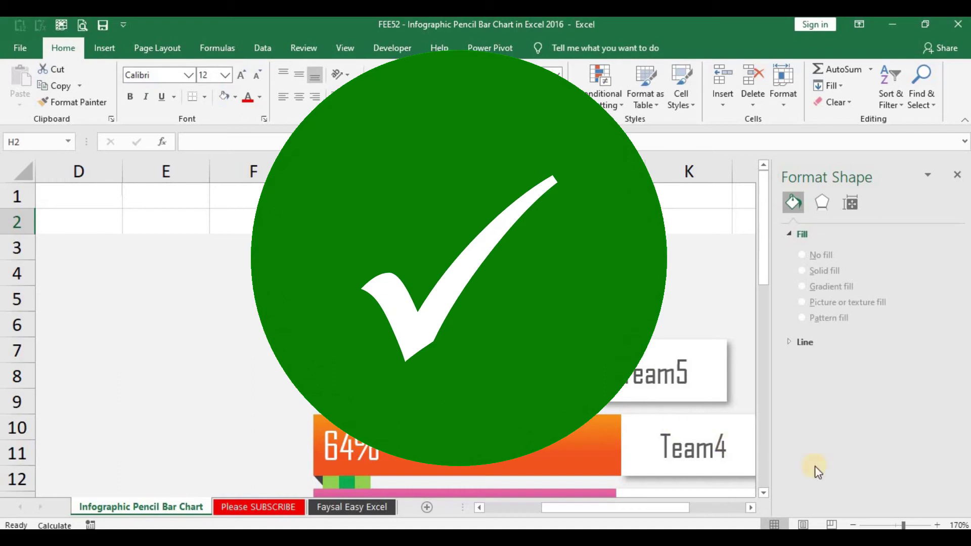
# Zoom out and apply a grey Fill Color to cells D1:N13 behind the chart.
pyautogui.click(856, 523)
pyautogui.click(856, 524)
pyautogui.click(856, 524)
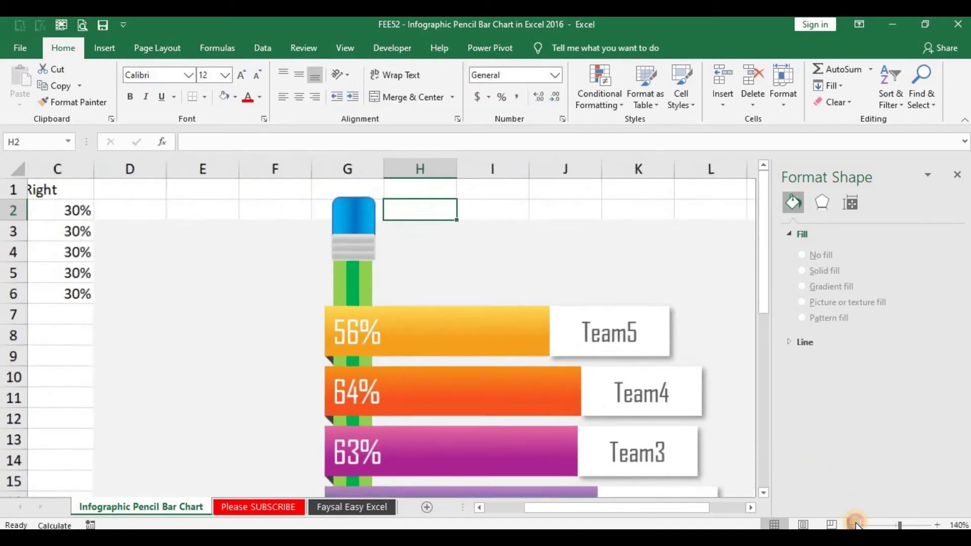
pyautogui.click(856, 524)
pyautogui.click(856, 524)
pyautogui.click(856, 524)
pyautogui.click(856, 524)
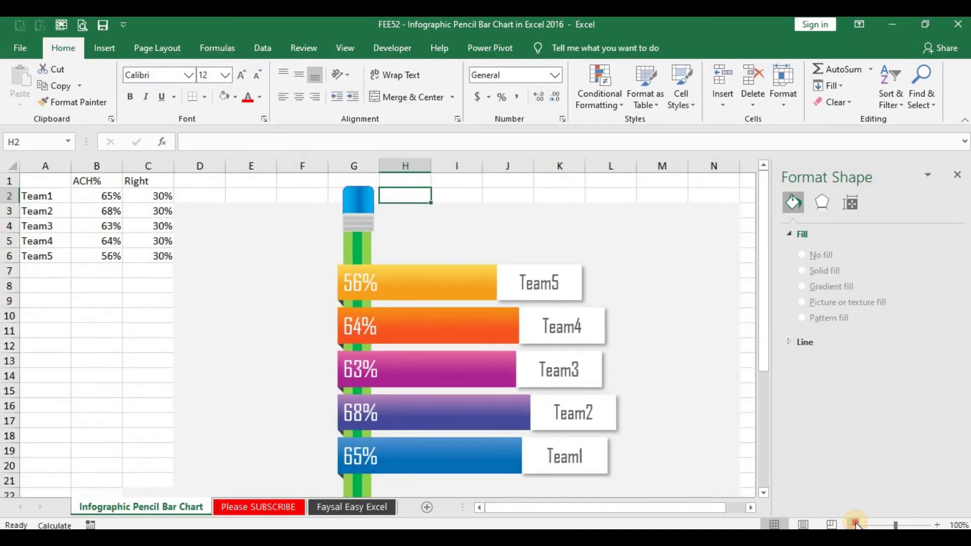
pyautogui.click(856, 524)
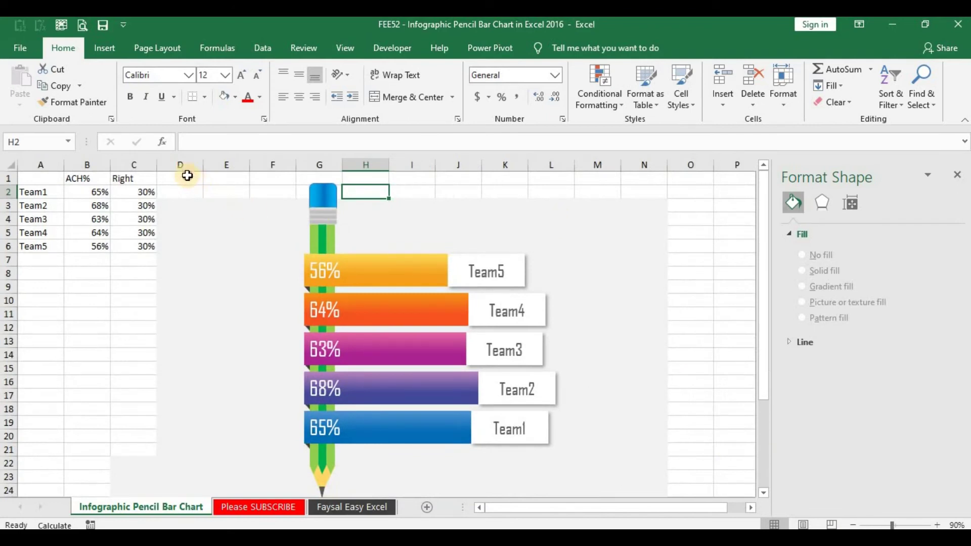
pyautogui.moveTo(182, 177)
pyautogui.mouseDown()
pyautogui.moveTo(676, 324)
pyautogui.moveTo(656, 343)
pyautogui.mouseUp()
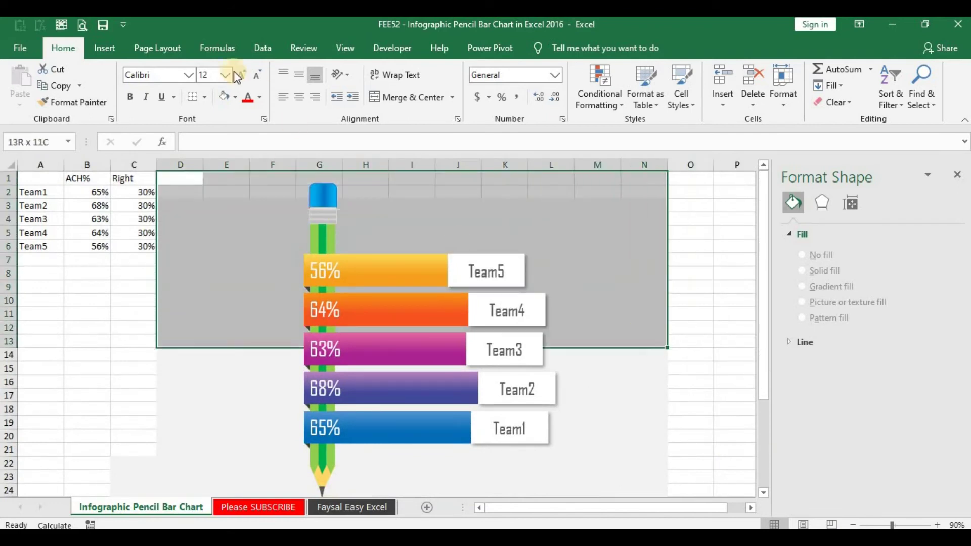
pyautogui.click(224, 96)
pyautogui.click(505, 205)
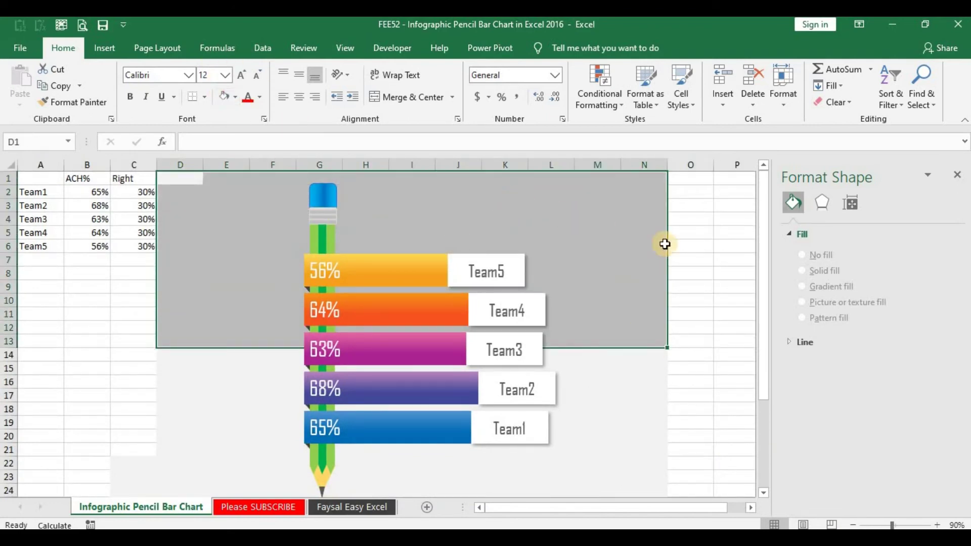